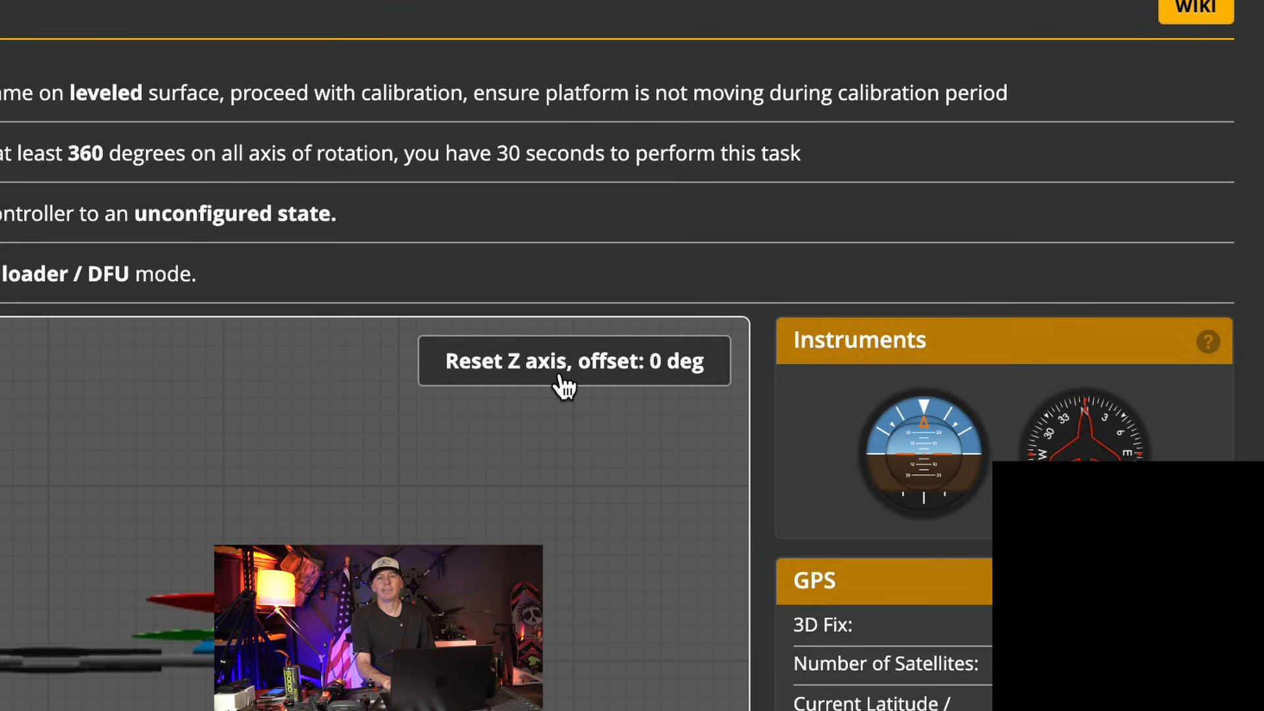
- Reset the Z axis of the aircraft model preview on the Setup page
left_click(560, 377)
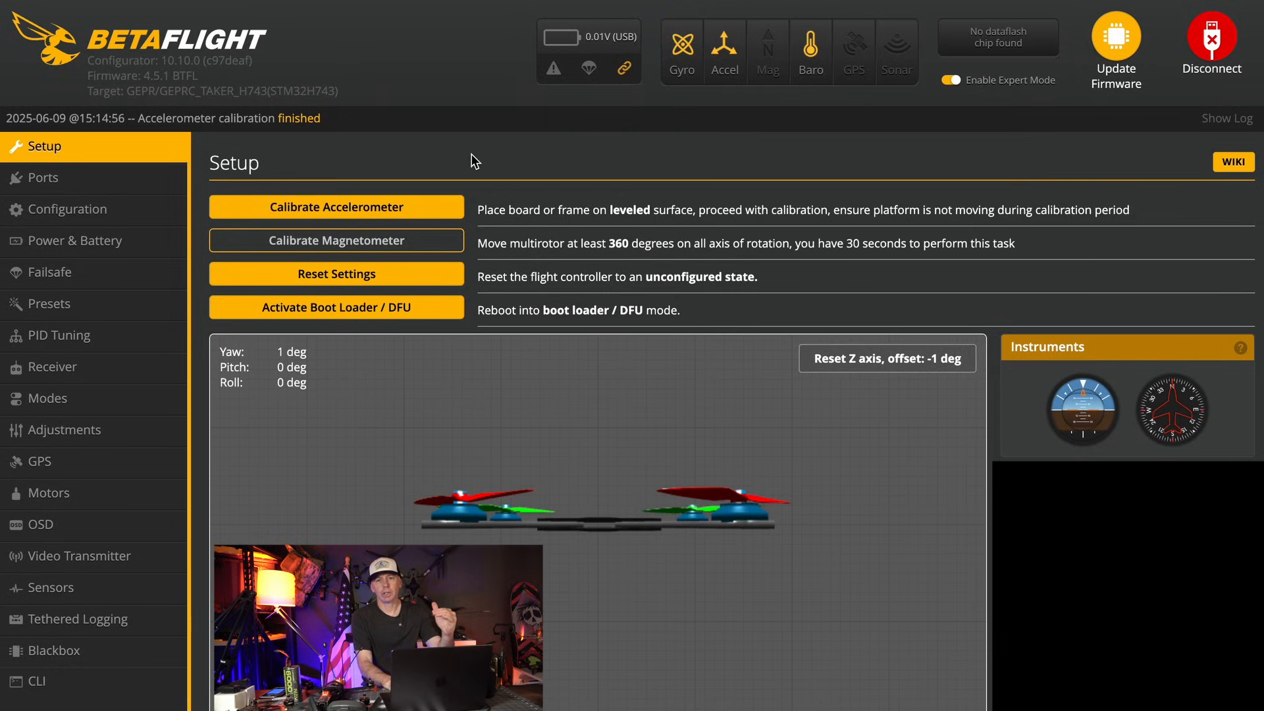
- Set the UART1 peripheral to VTX (MSP + Displayport) on the Ports page
left_click(128, 184)
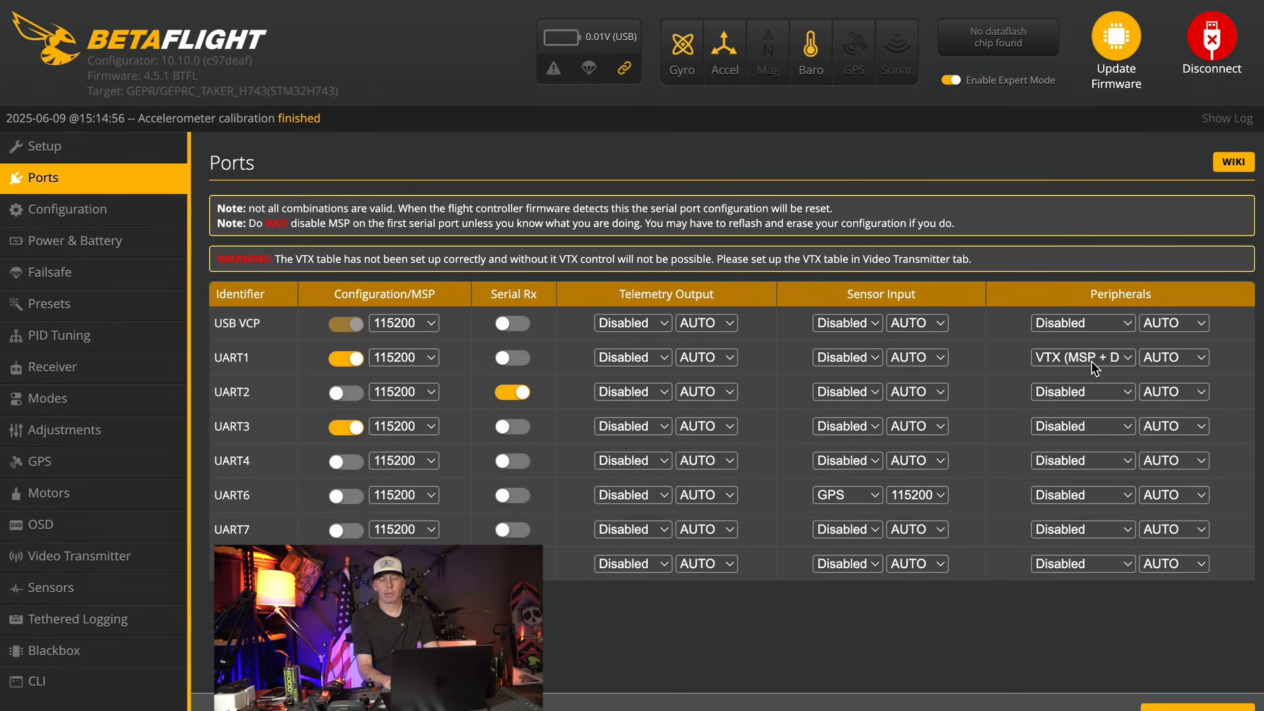
left_click(1101, 363)
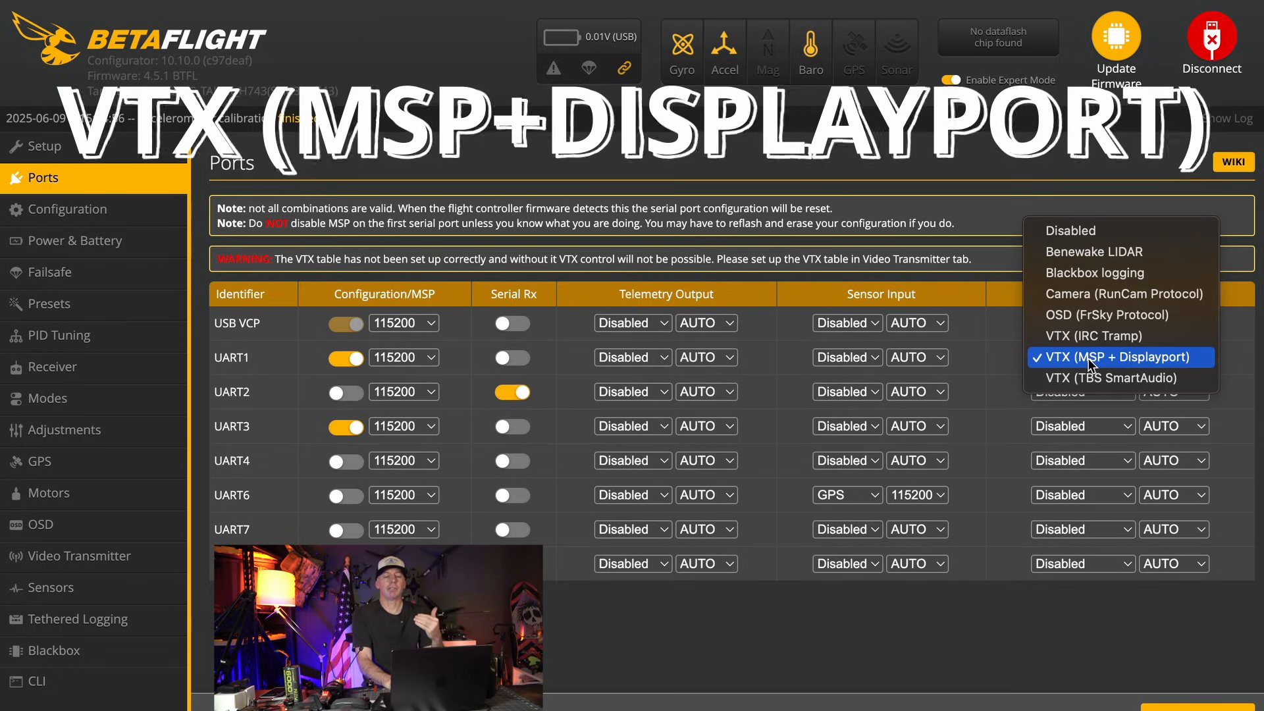
left_click(1093, 357)
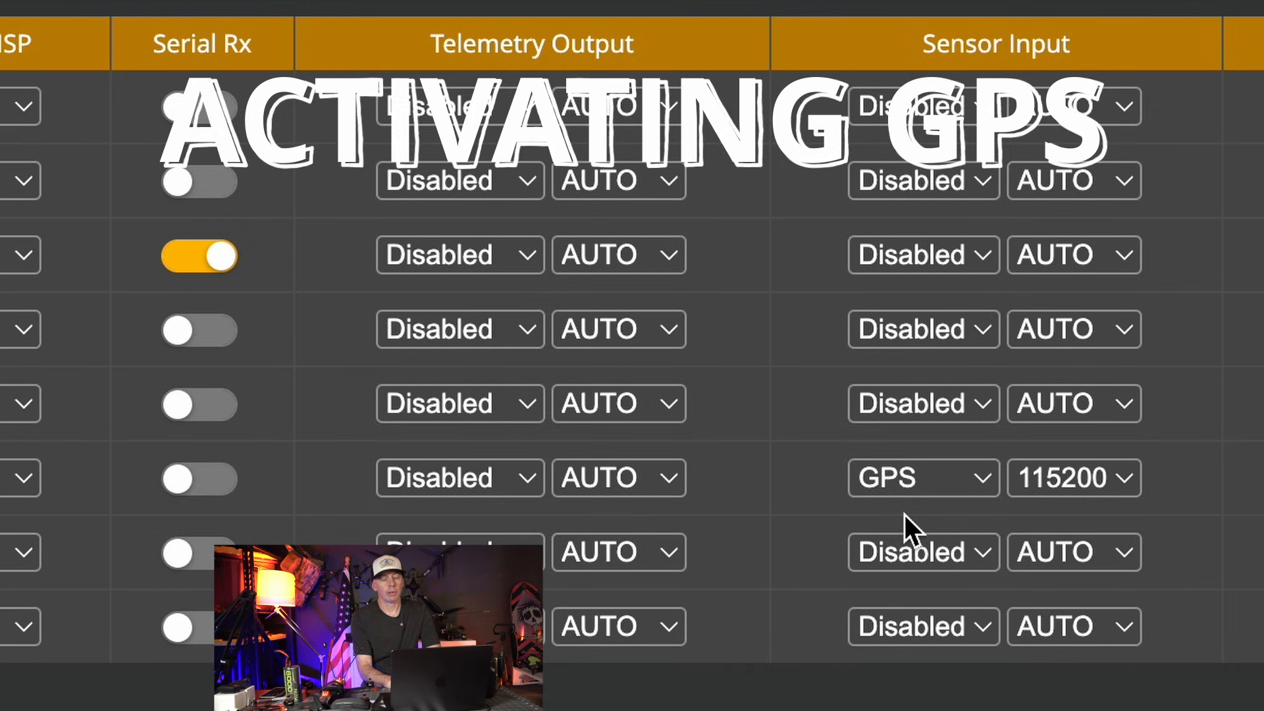
- Set the UART6 sensor input to GPS
left_click(937, 480)
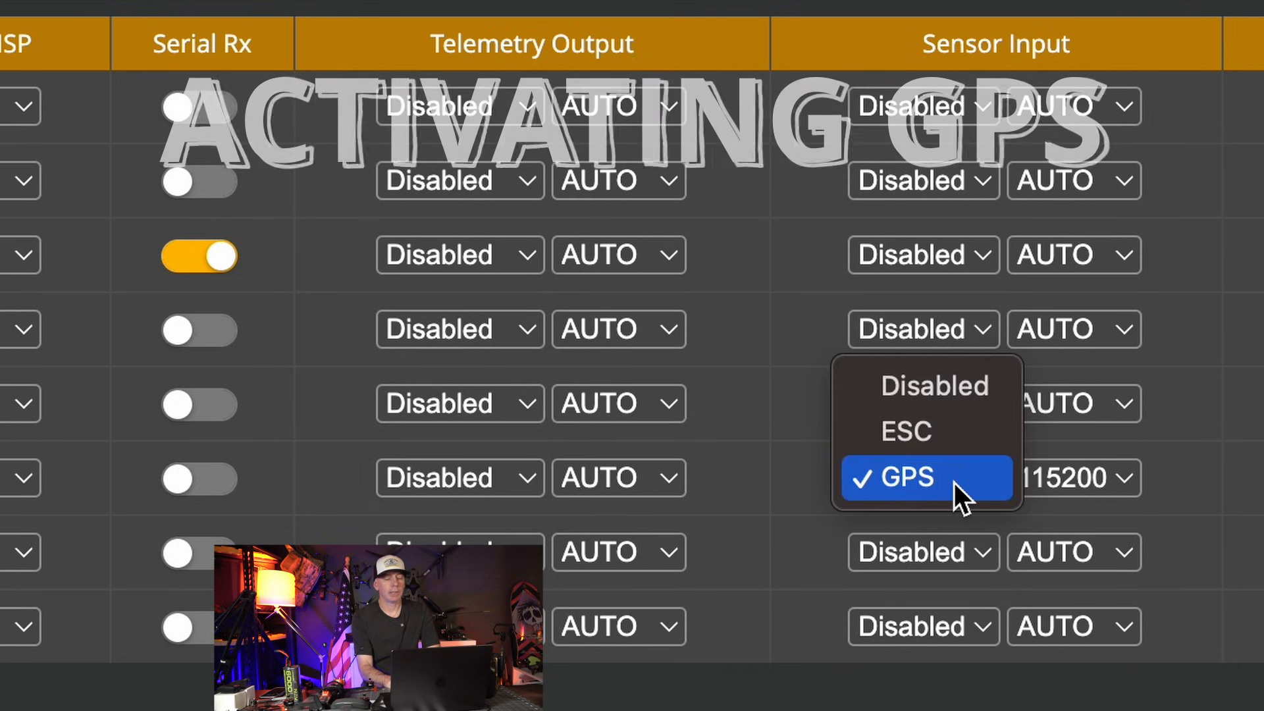
left_click(954, 483)
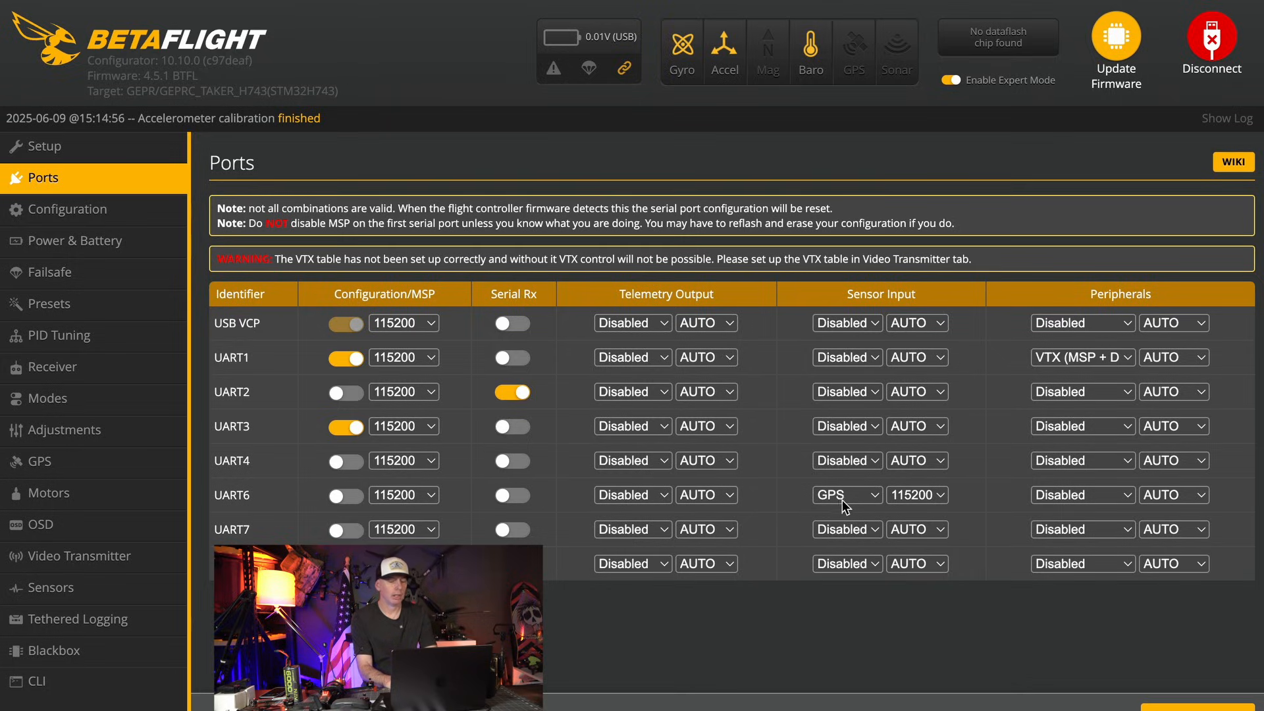
left_click(850, 495)
left_click(795, 493)
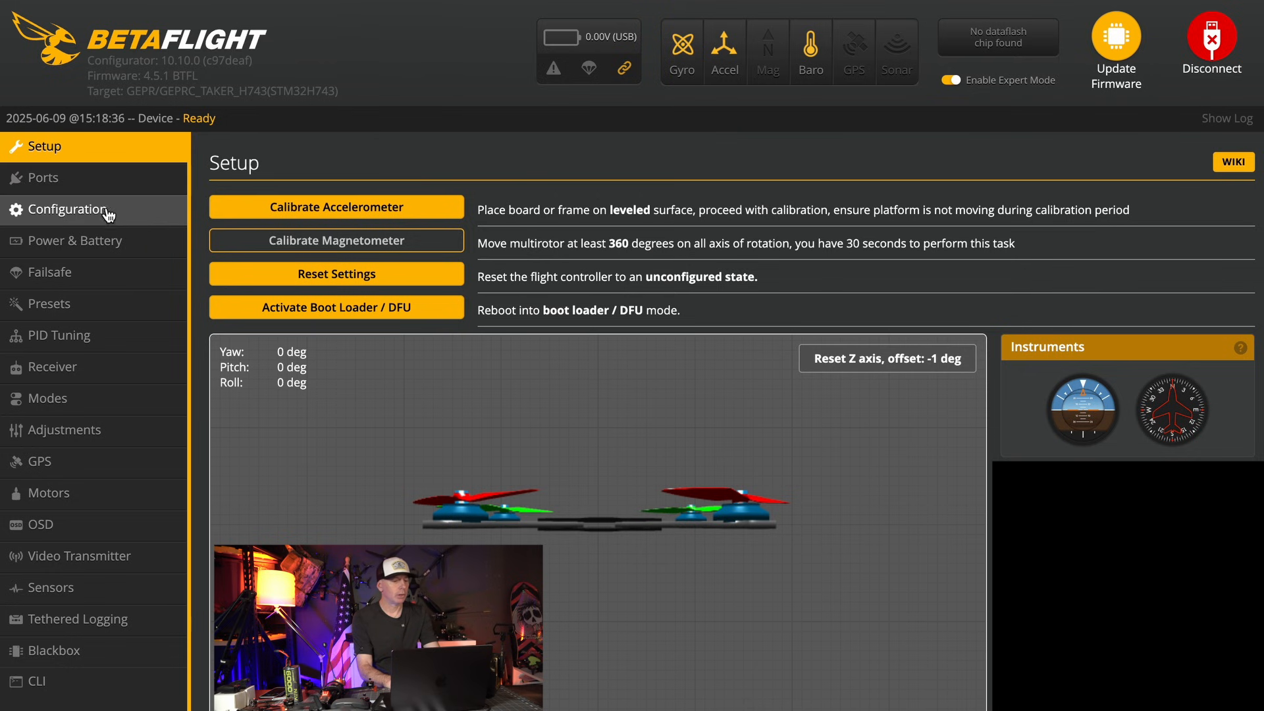
- Compare the board and sensor alignment settings in Configuration with the aircraft model preview on the Setup page
left_click(116, 219)
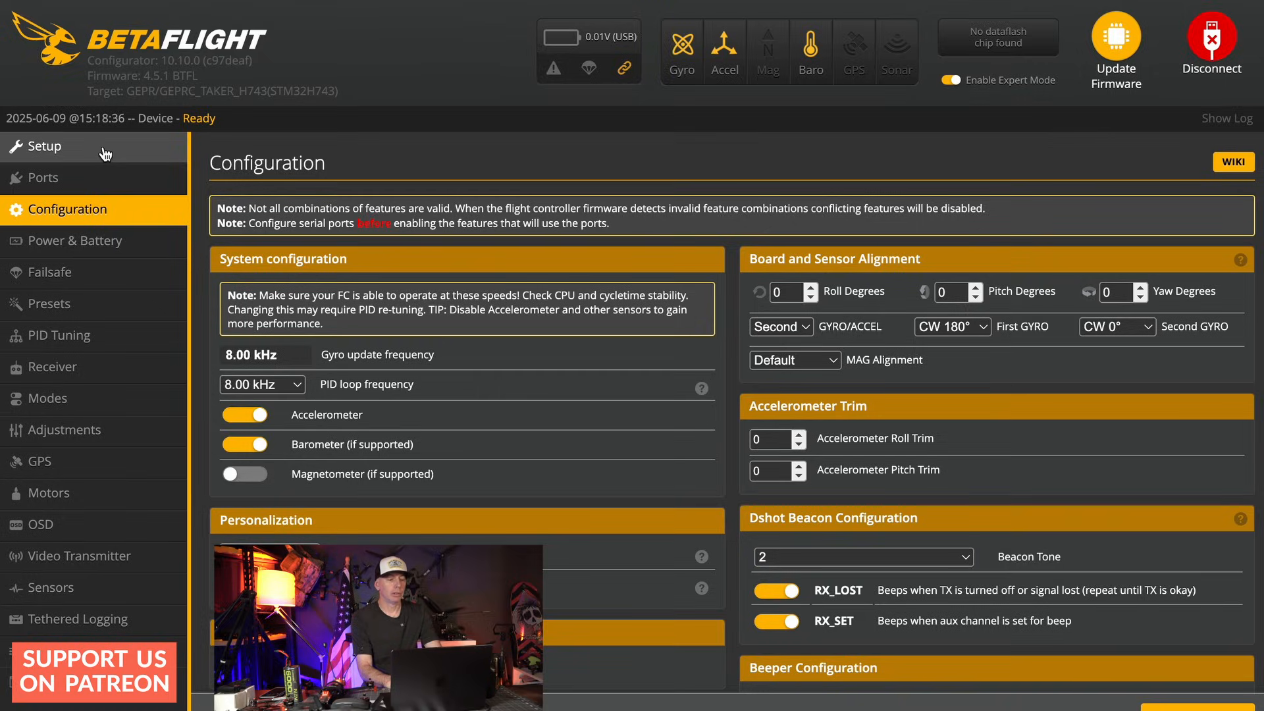
left_click(122, 148)
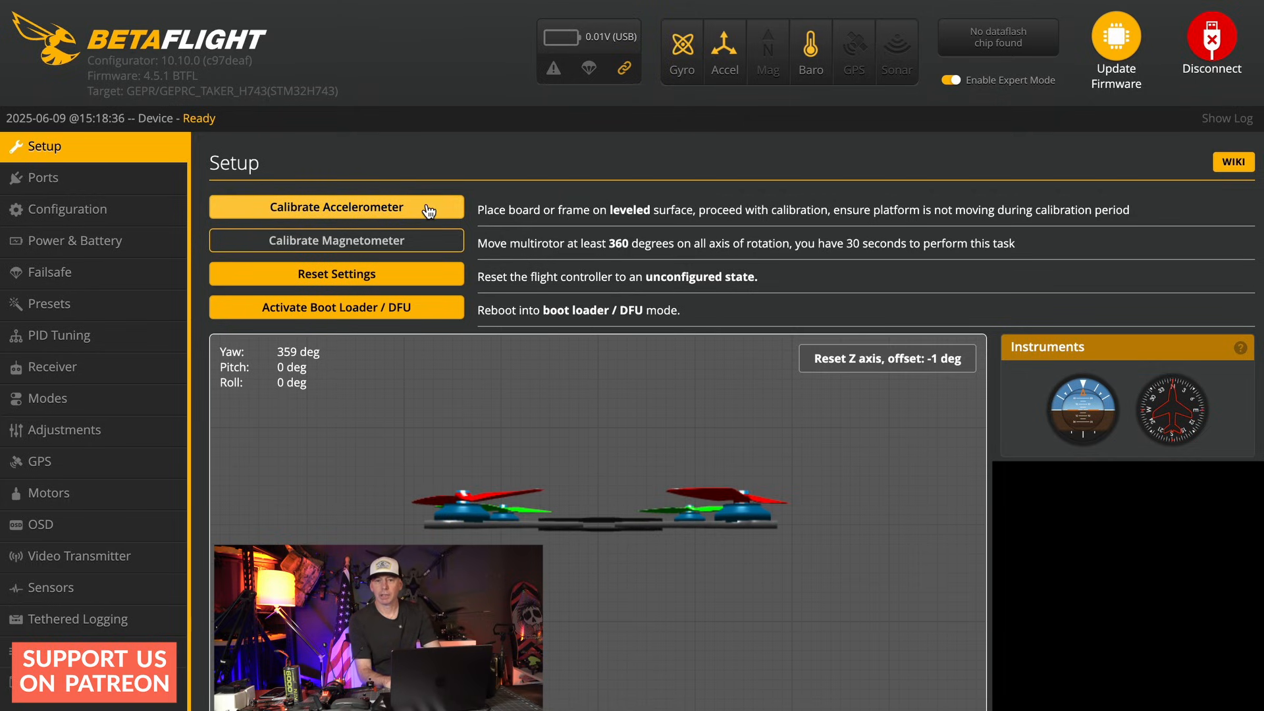
left_click(144, 206)
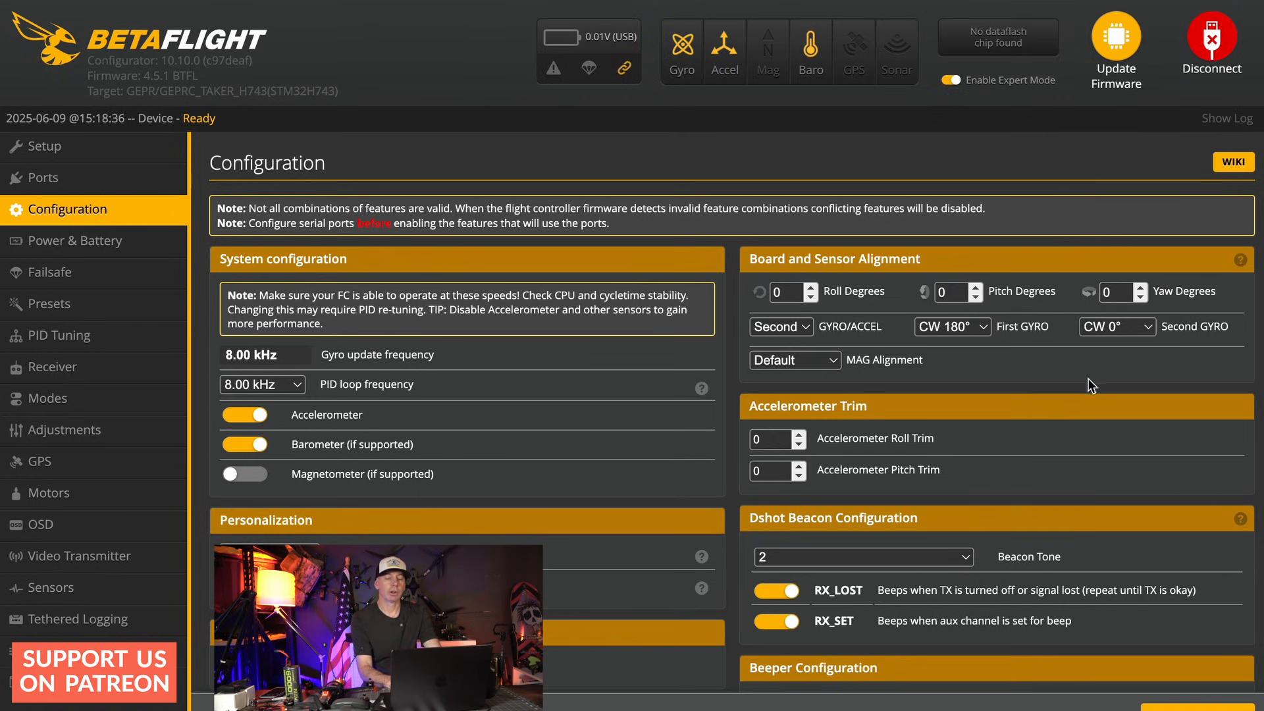
- Review the personalization, arming, other features and beeper settings in Configuration, and save and reboot the flight controller
scroll(1081, 416, "down", 4)
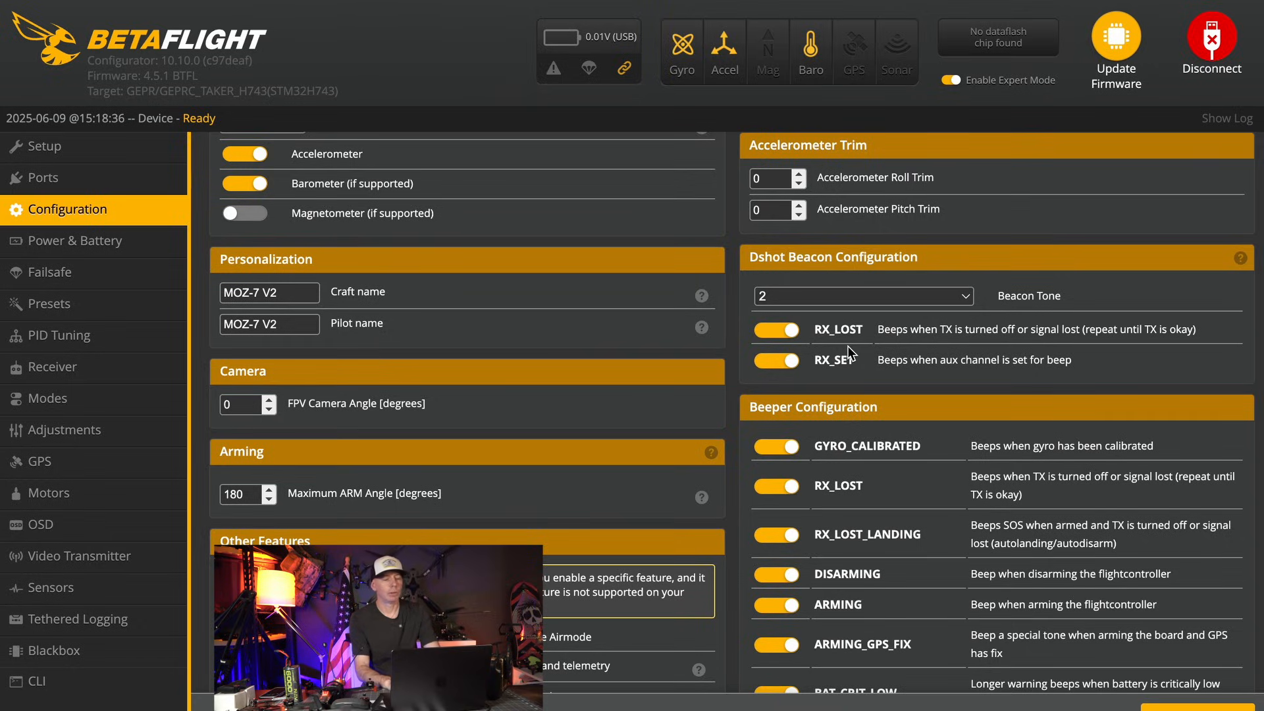
scroll(432, 358, "down", 1)
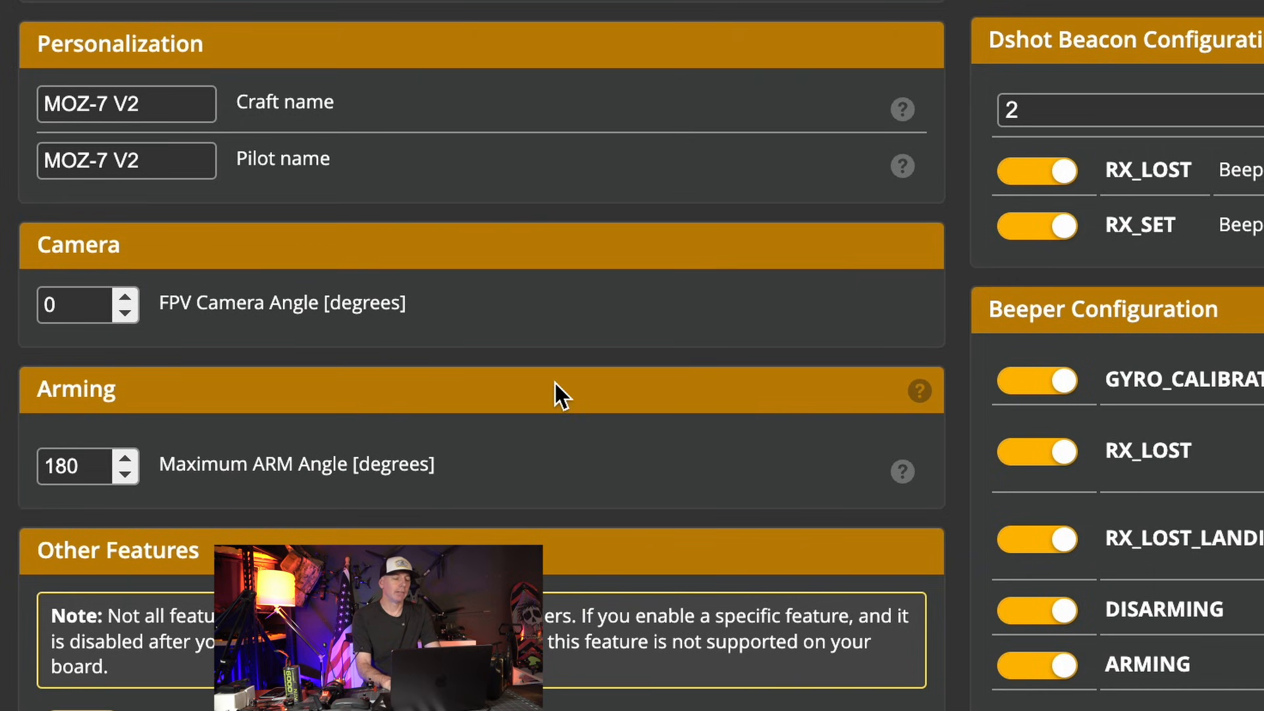
scroll(555, 382, "down", 2)
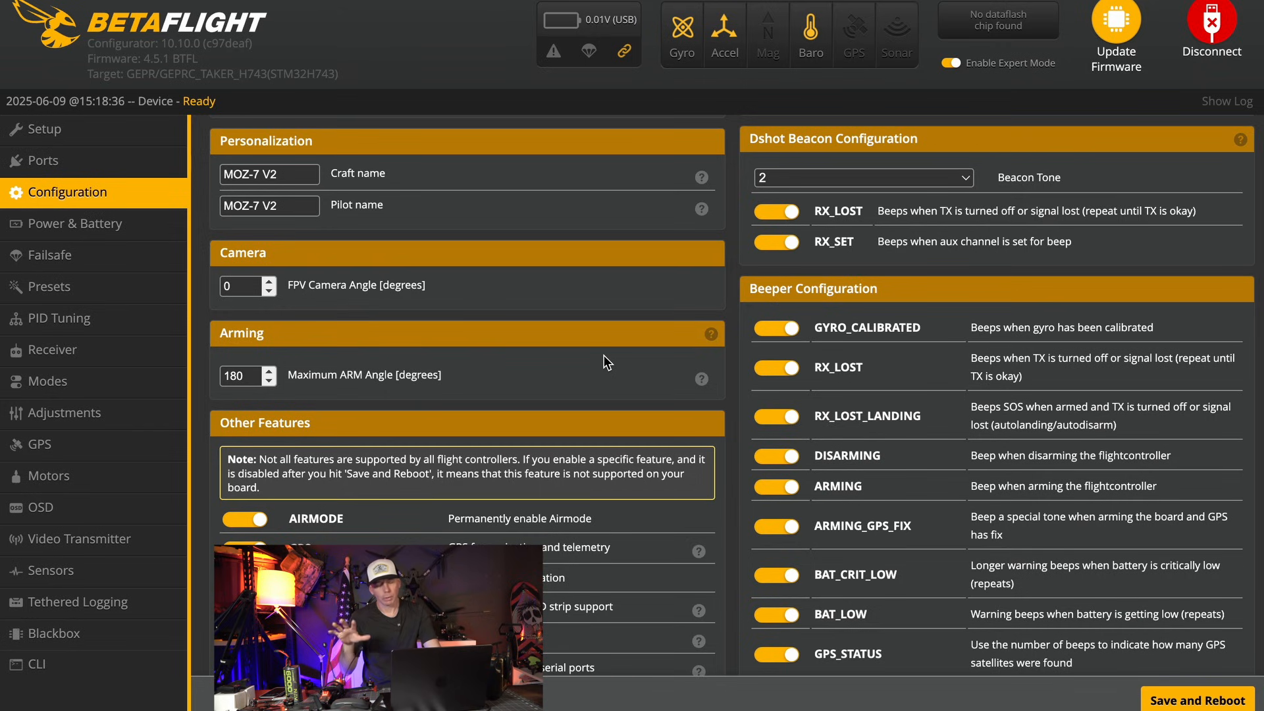
scroll(603, 354, "down", 1)
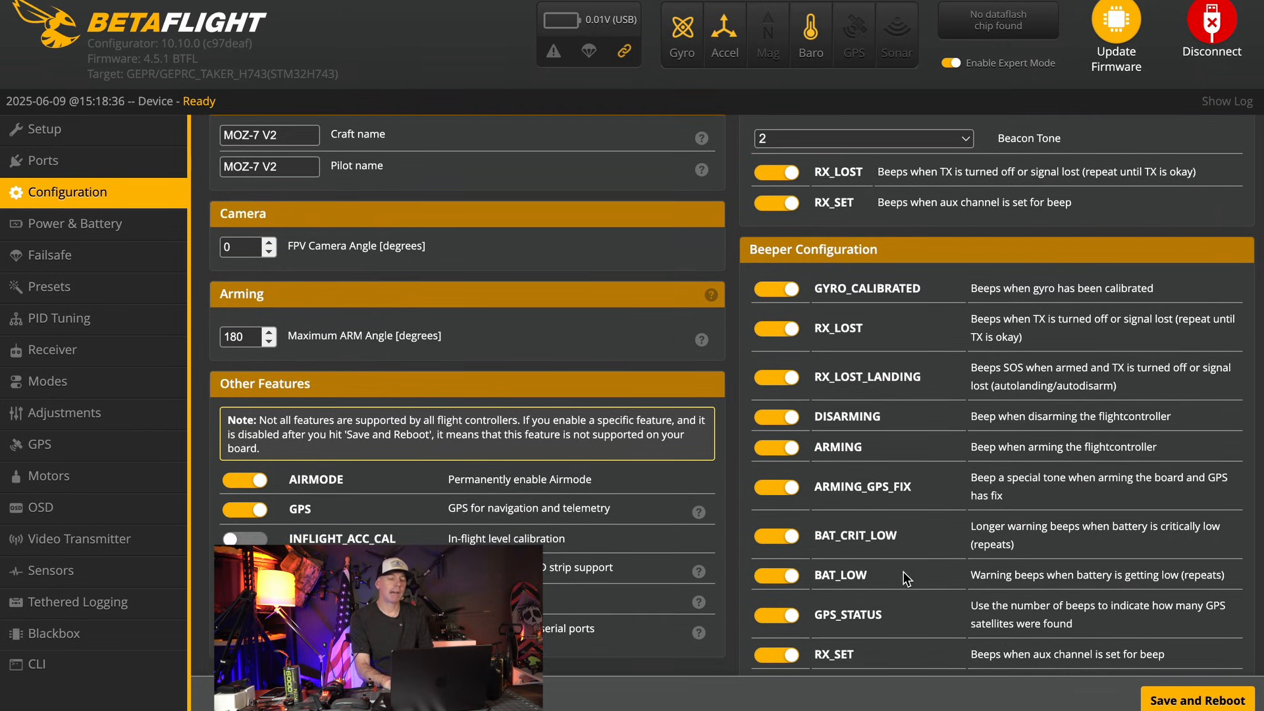
scroll(878, 424, "down", 1)
scroll(870, 512, "down", 2)
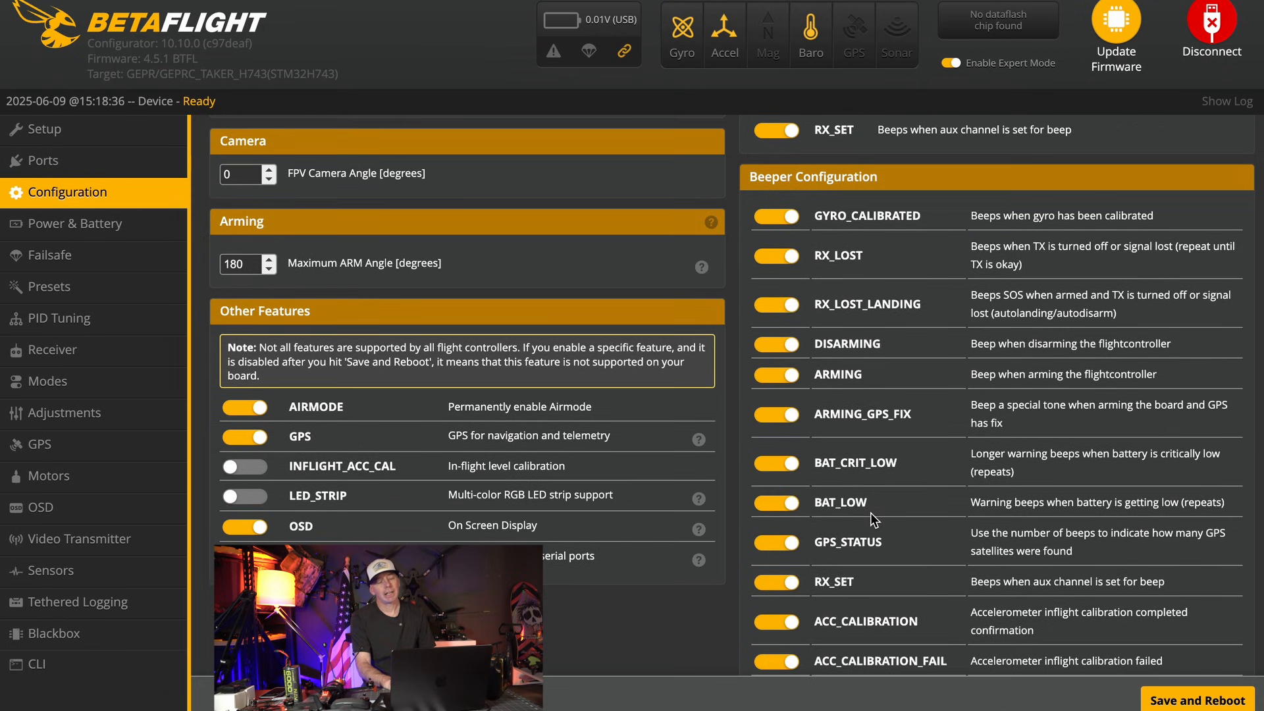
scroll(871, 512, "down", 5)
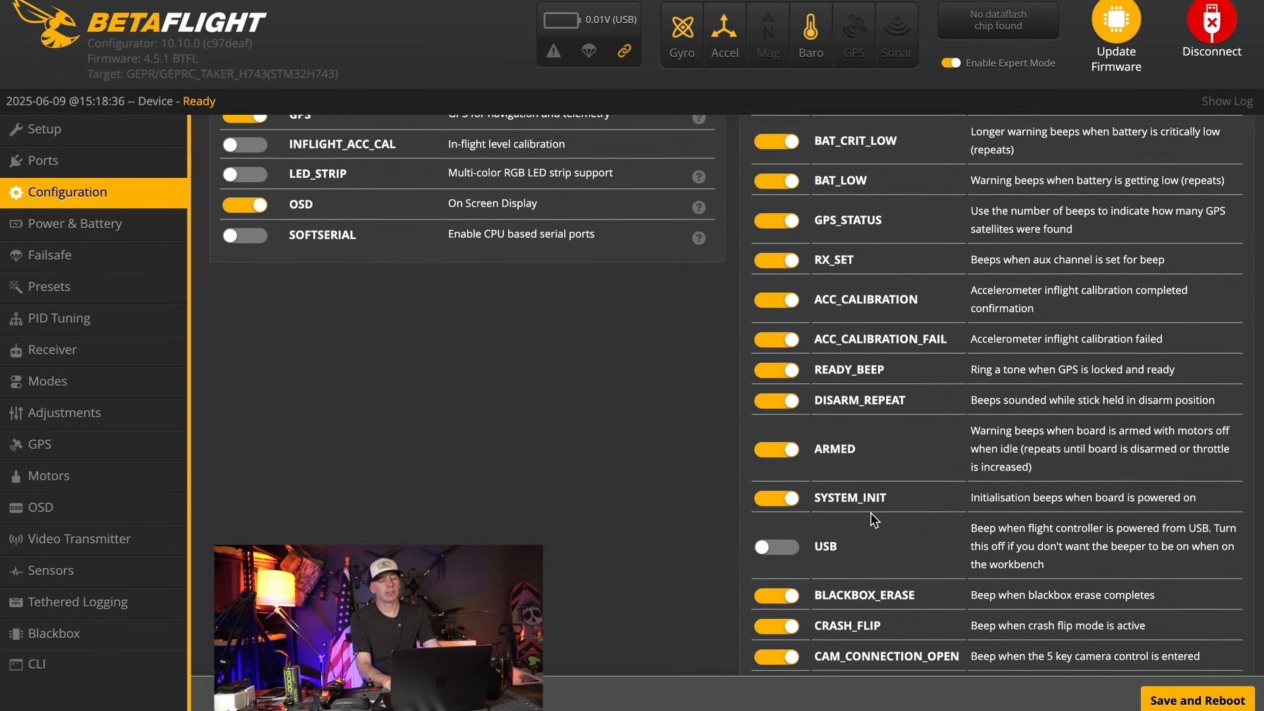
scroll(871, 512, "up", 5)
scroll(870, 512, "up", 3)
scroll(871, 513, "down", 4)
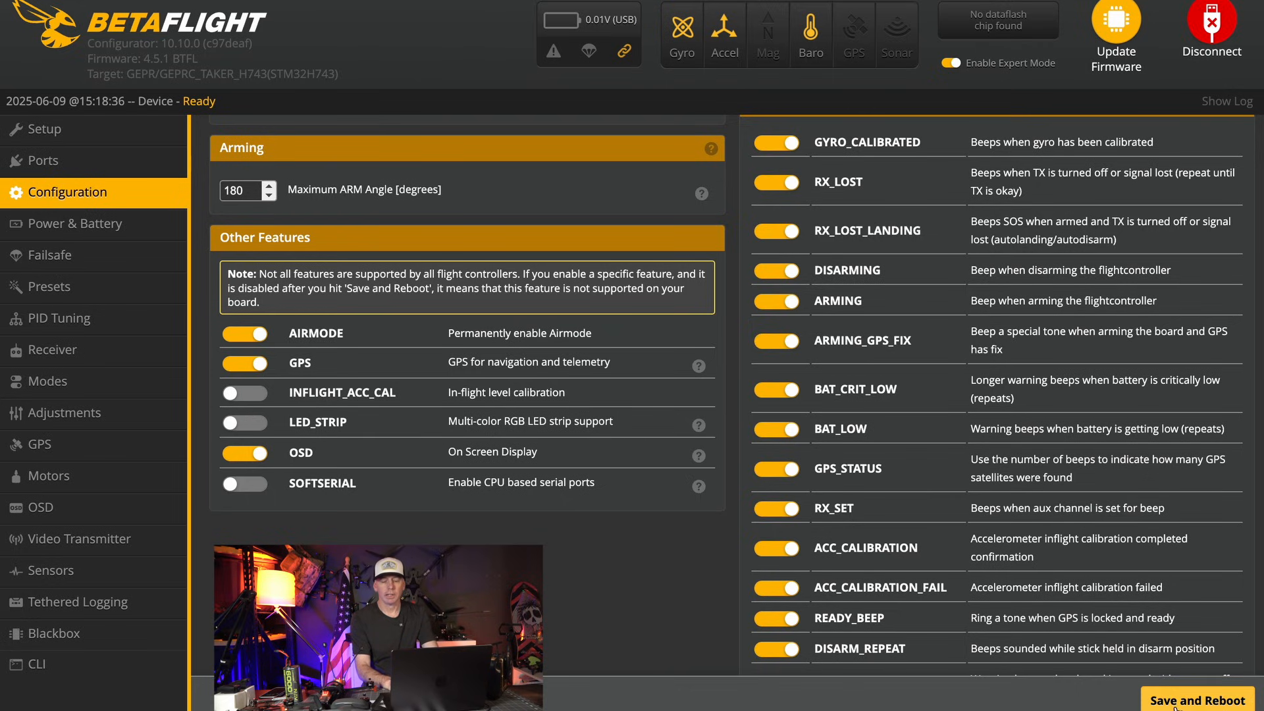
left_click(1210, 702)
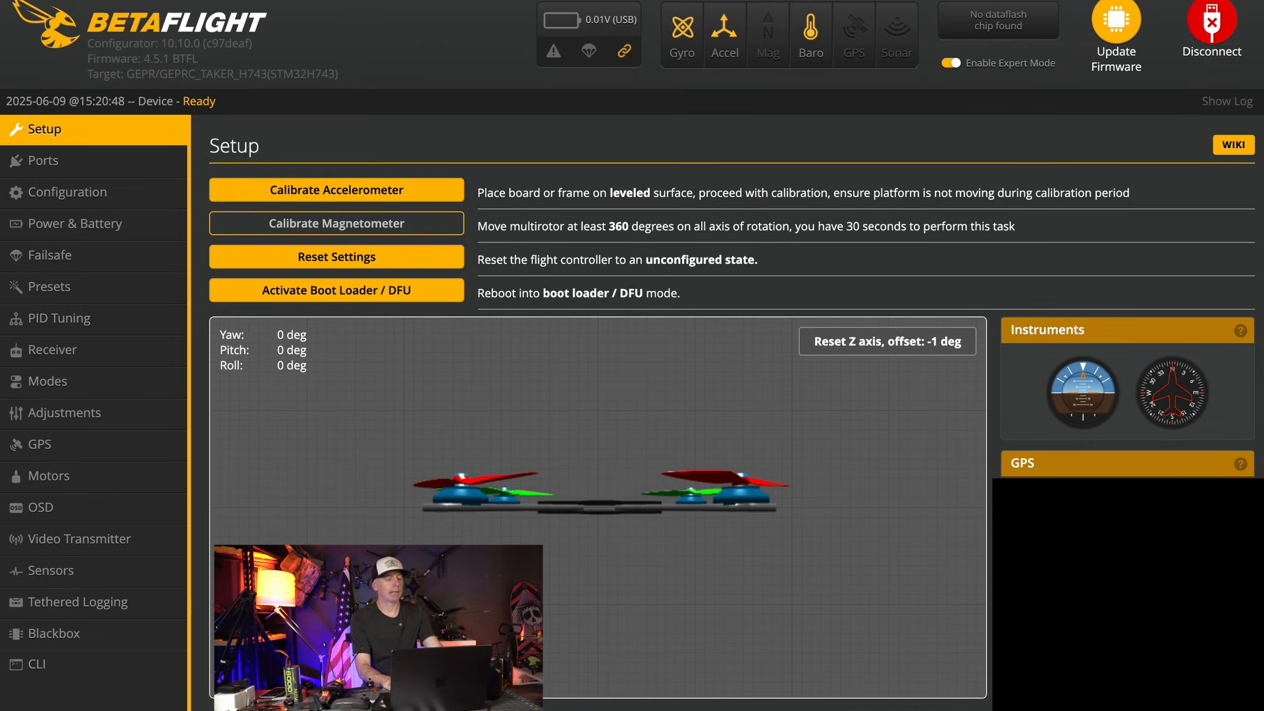
- Choose Onboard ADC as the voltage meter source in the Power & Battery settings
left_click(149, 221)
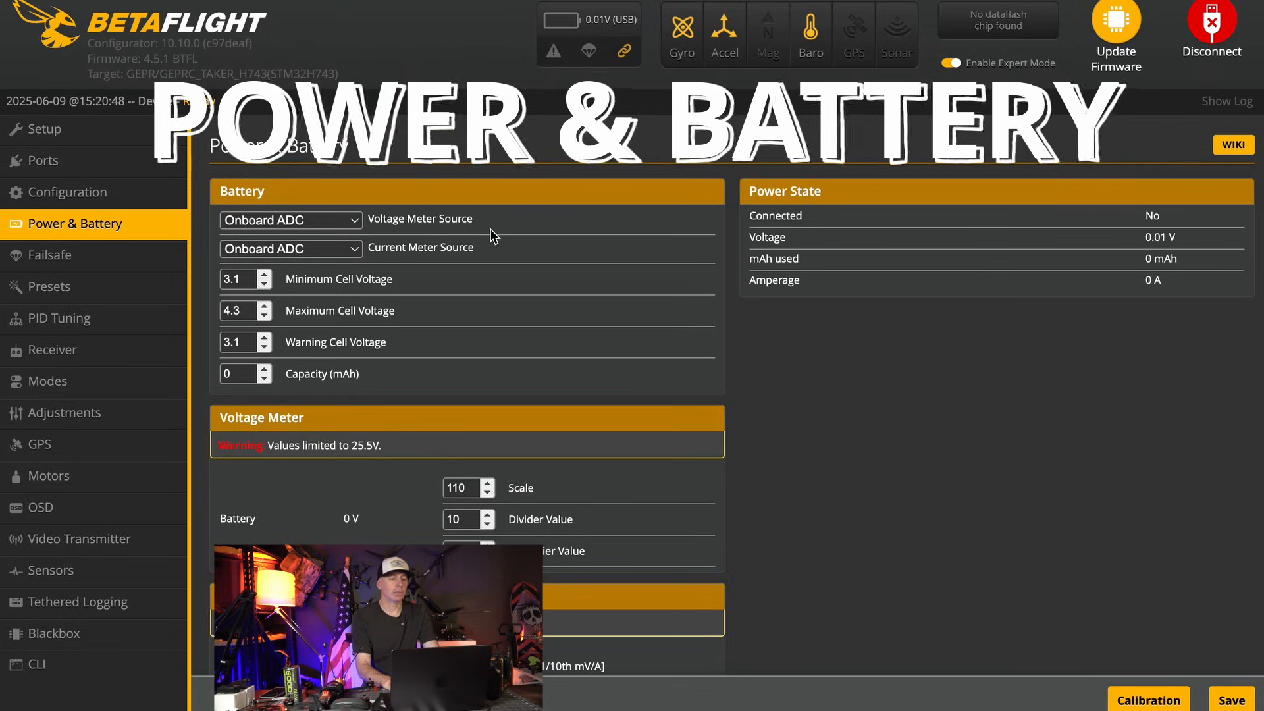
left_click(342, 220)
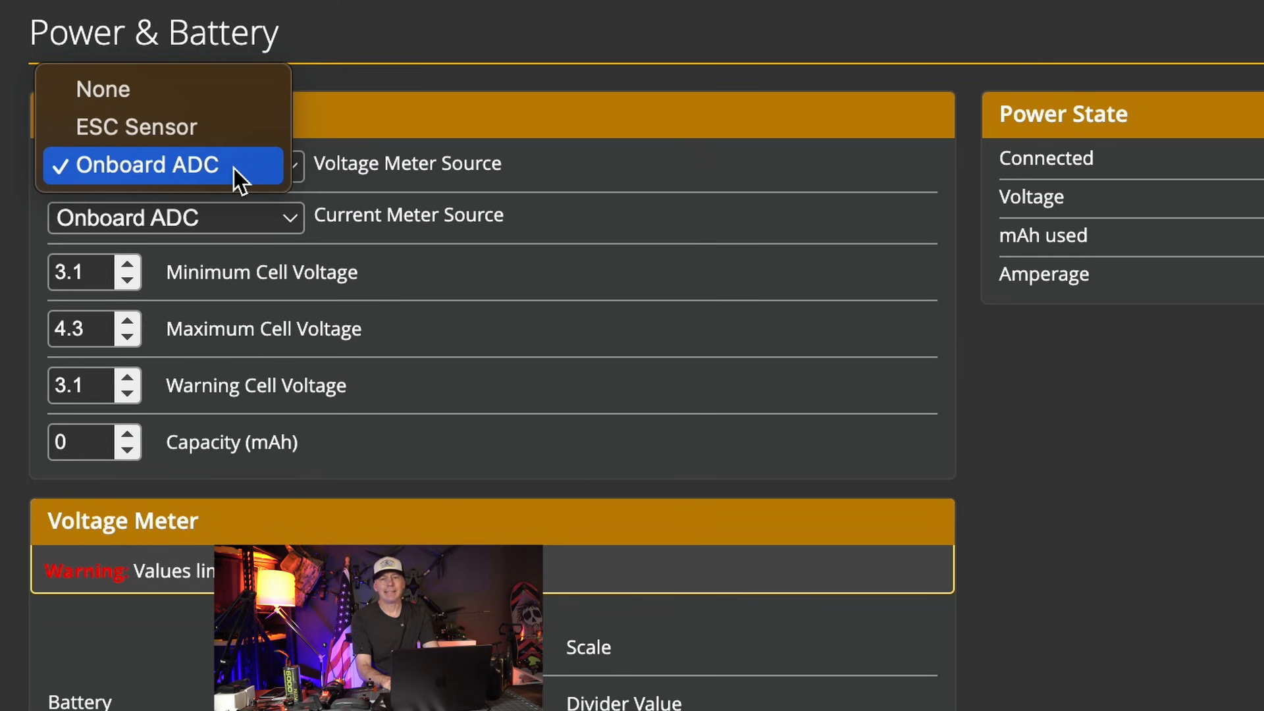
left_click(235, 168)
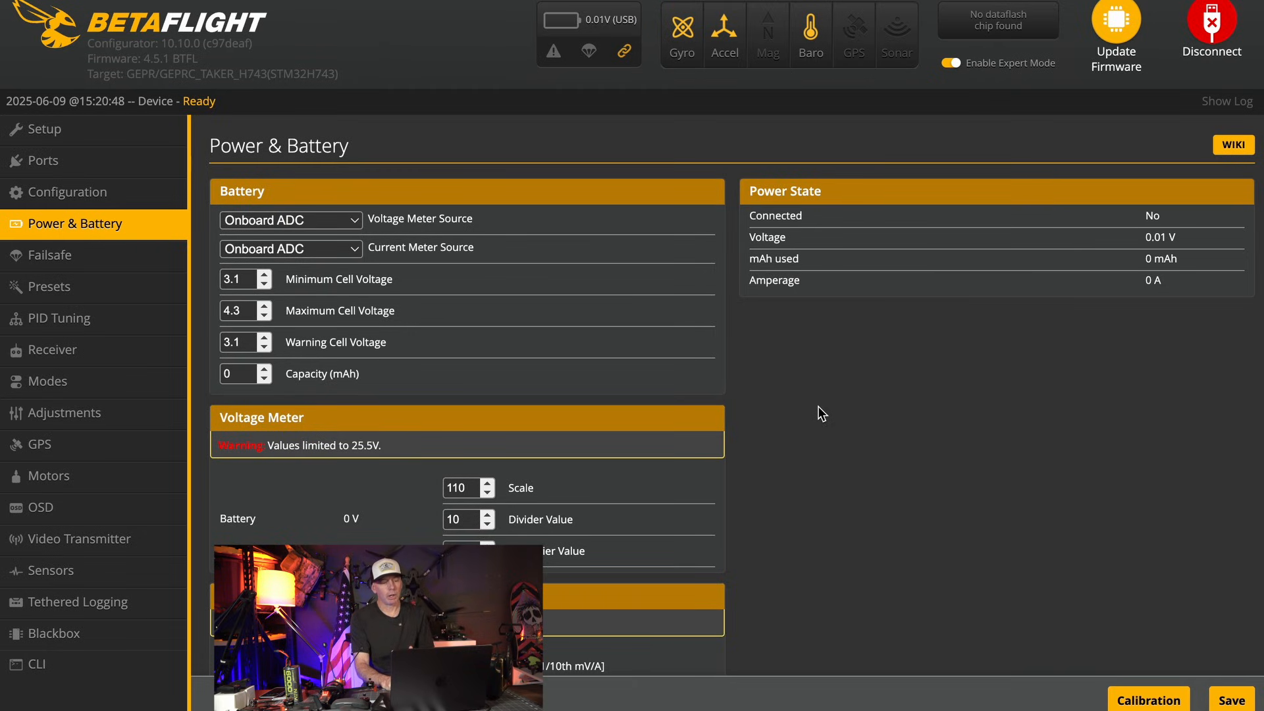
scroll(875, 505, "down", 1)
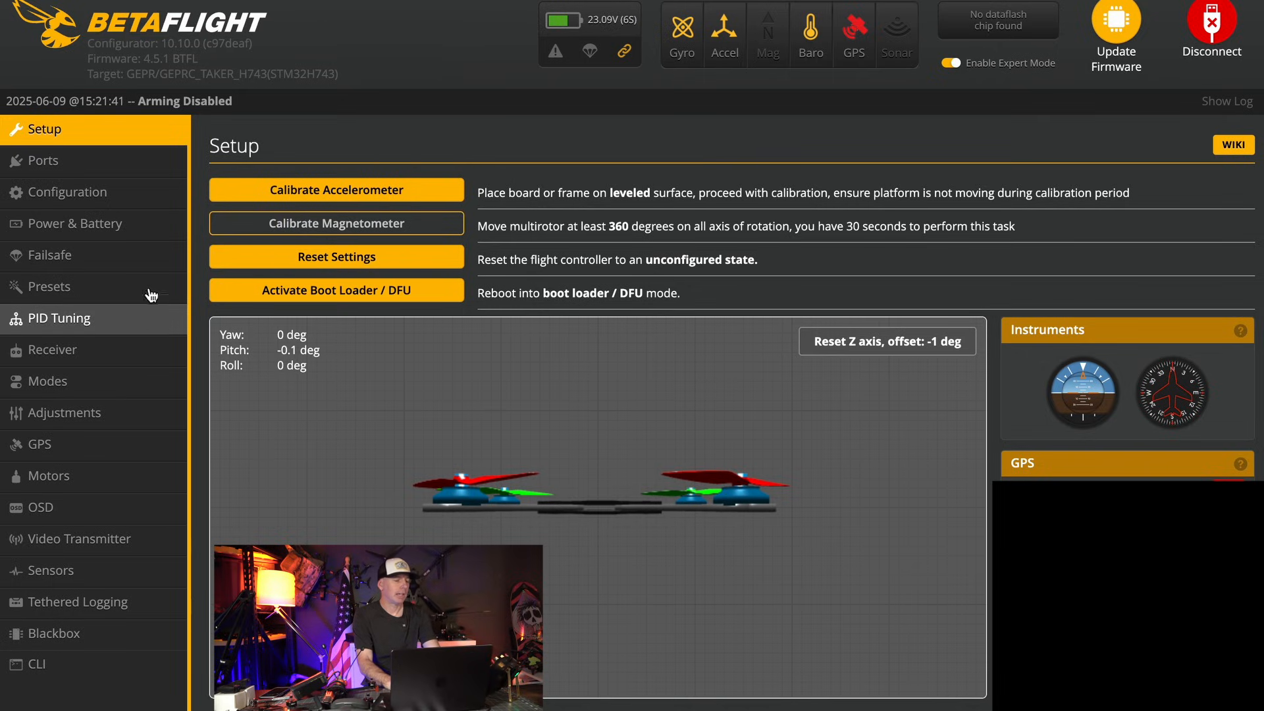
- Check the cell voltage, voltage meter and amperage meter settings in Power & Battery, and save them
left_click(109, 225)
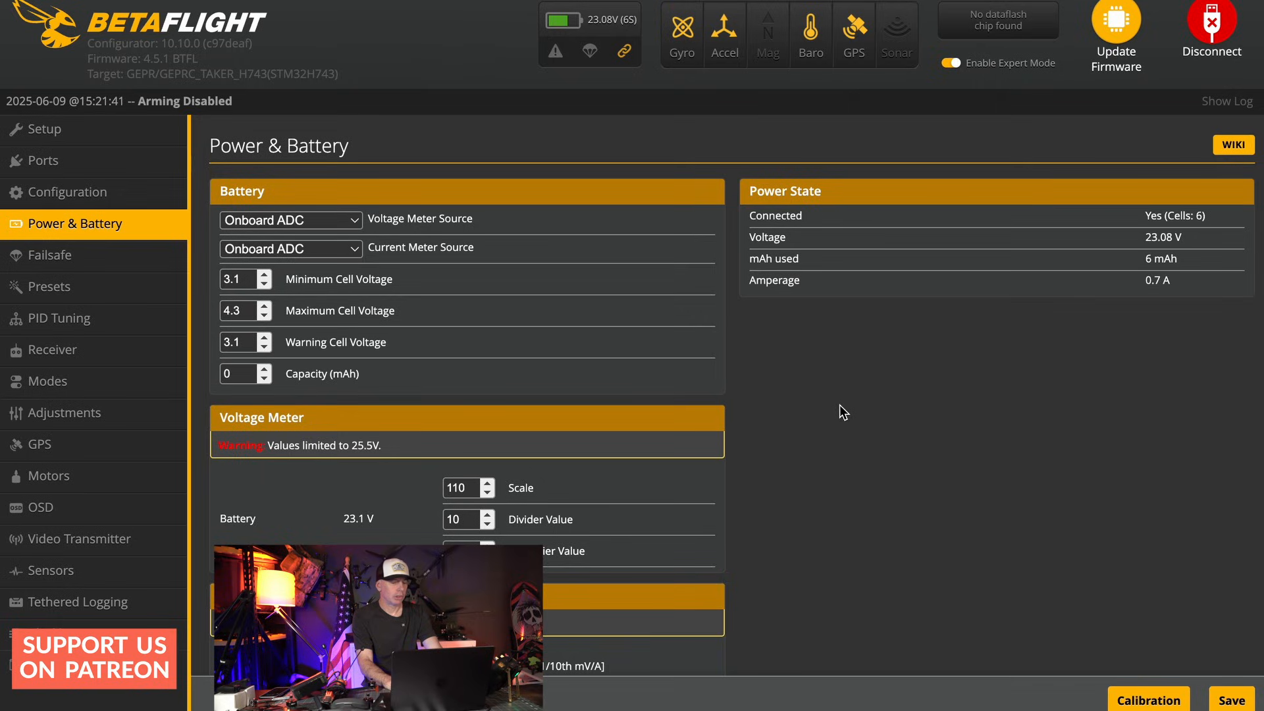
scroll(839, 411, "down", 1)
scroll(742, 450, "down", 1)
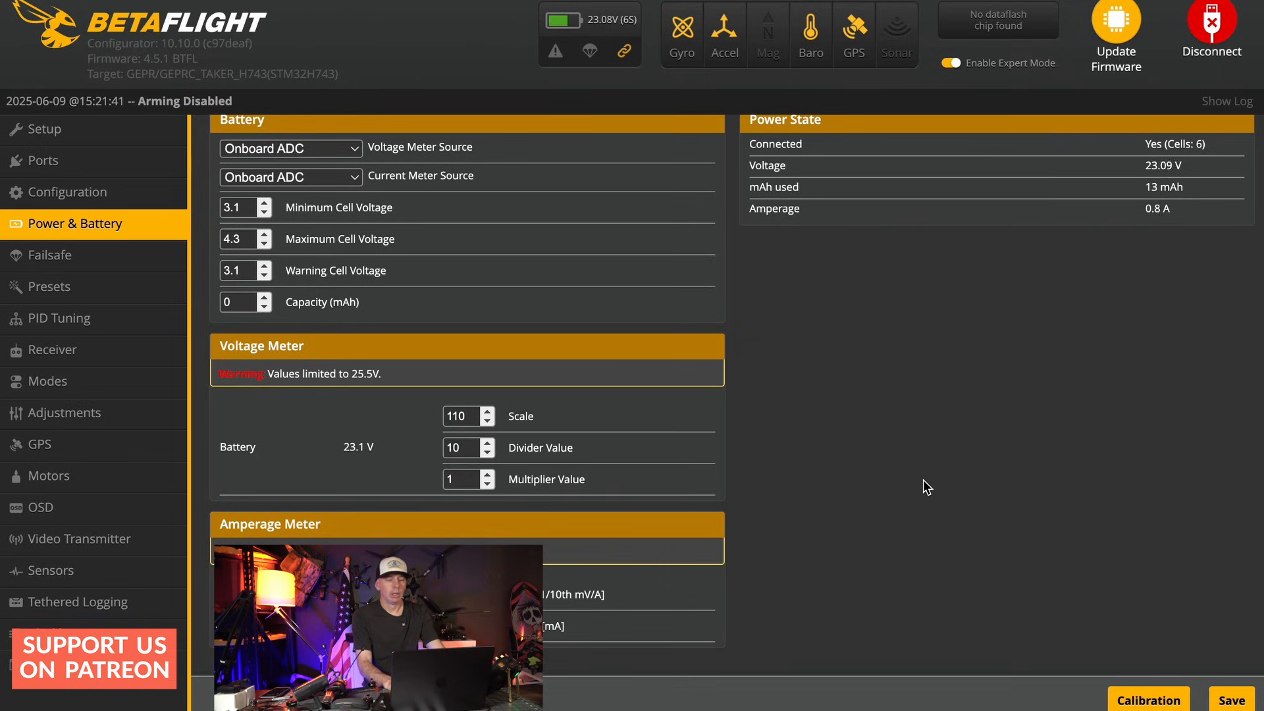
scroll(924, 479, "up", 1)
scroll(923, 480, "down", 1)
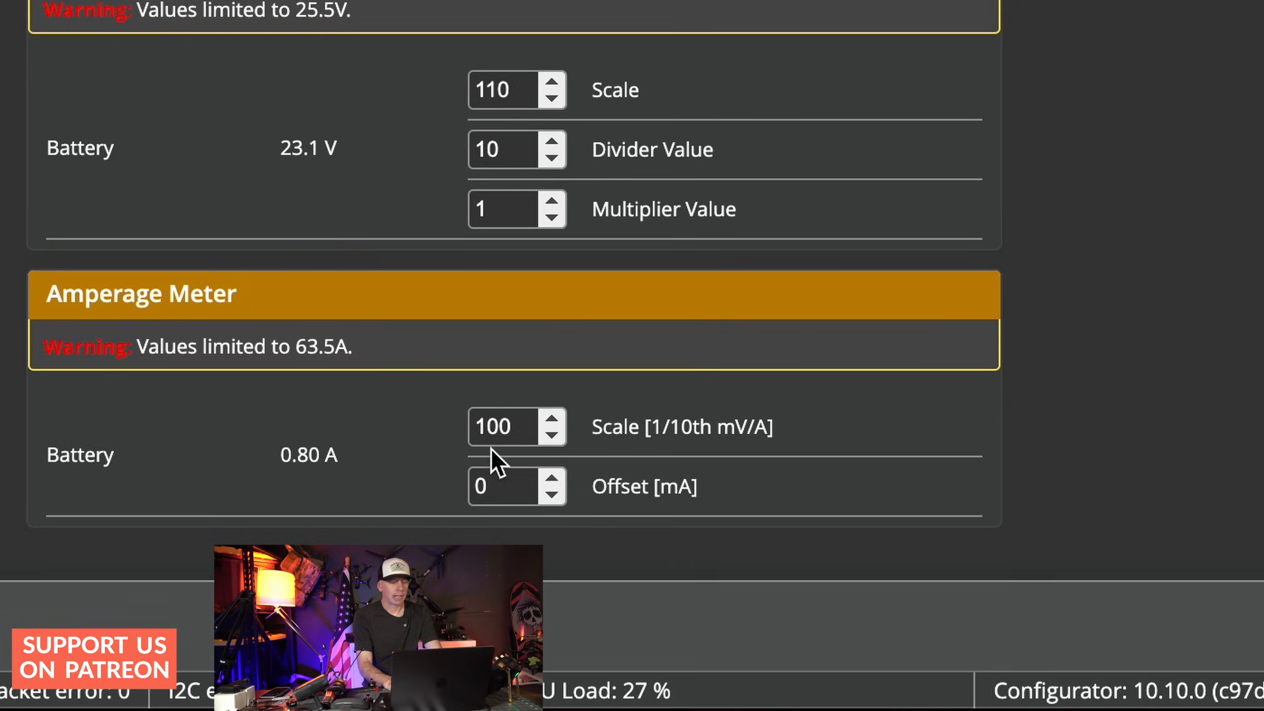
scroll(1246, 329, "up", 2)
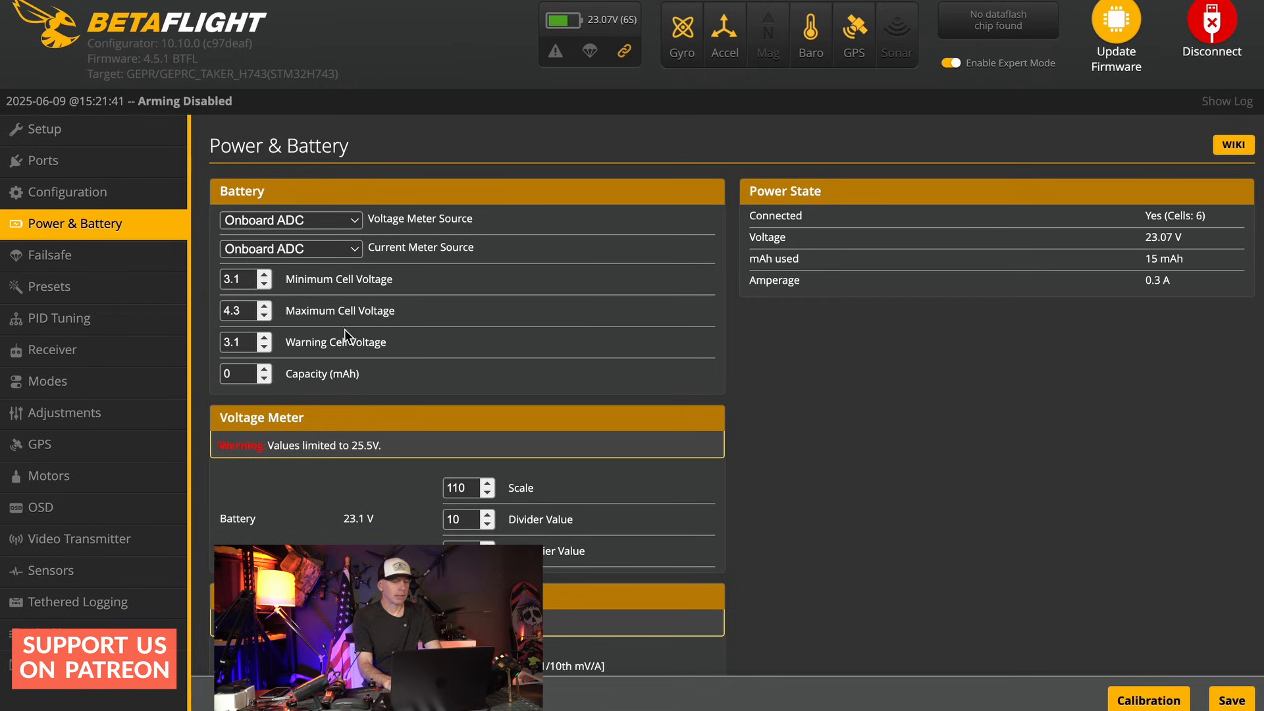
left_click(1232, 700)
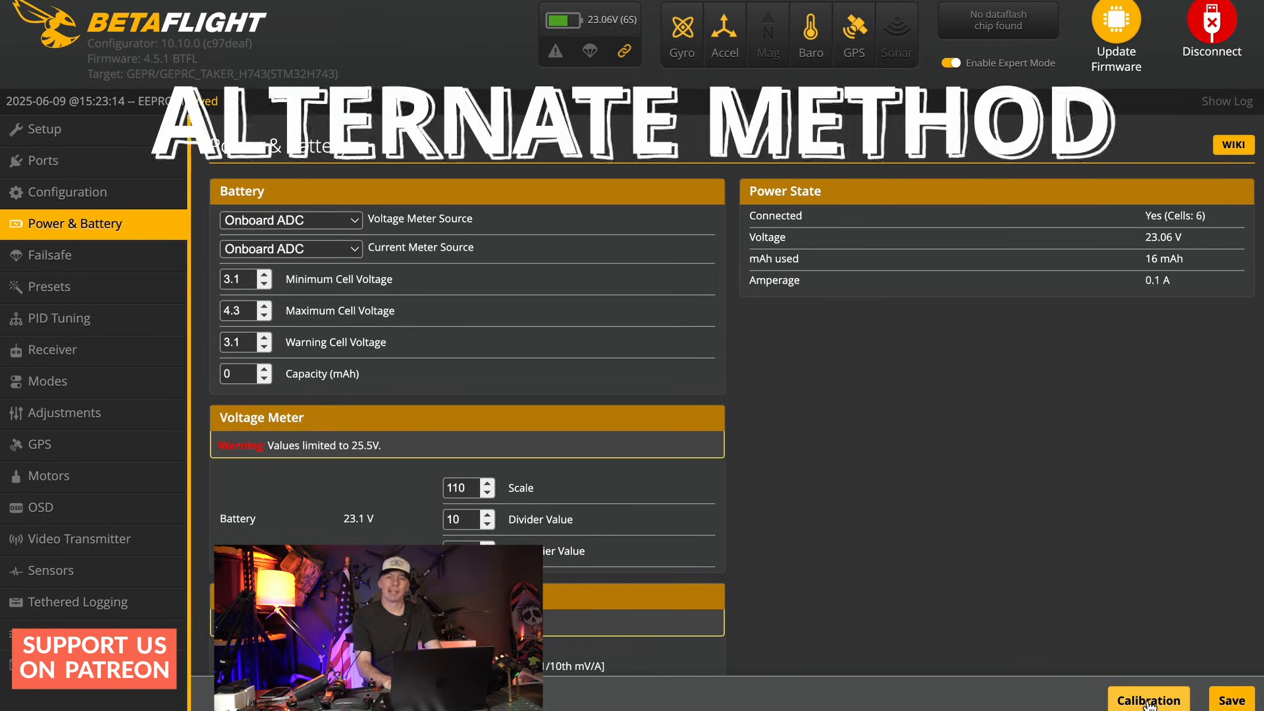
- Run Calibrate in the battery Calibration Manager with both measured values left at 0, and save the power settings
left_click(1149, 701)
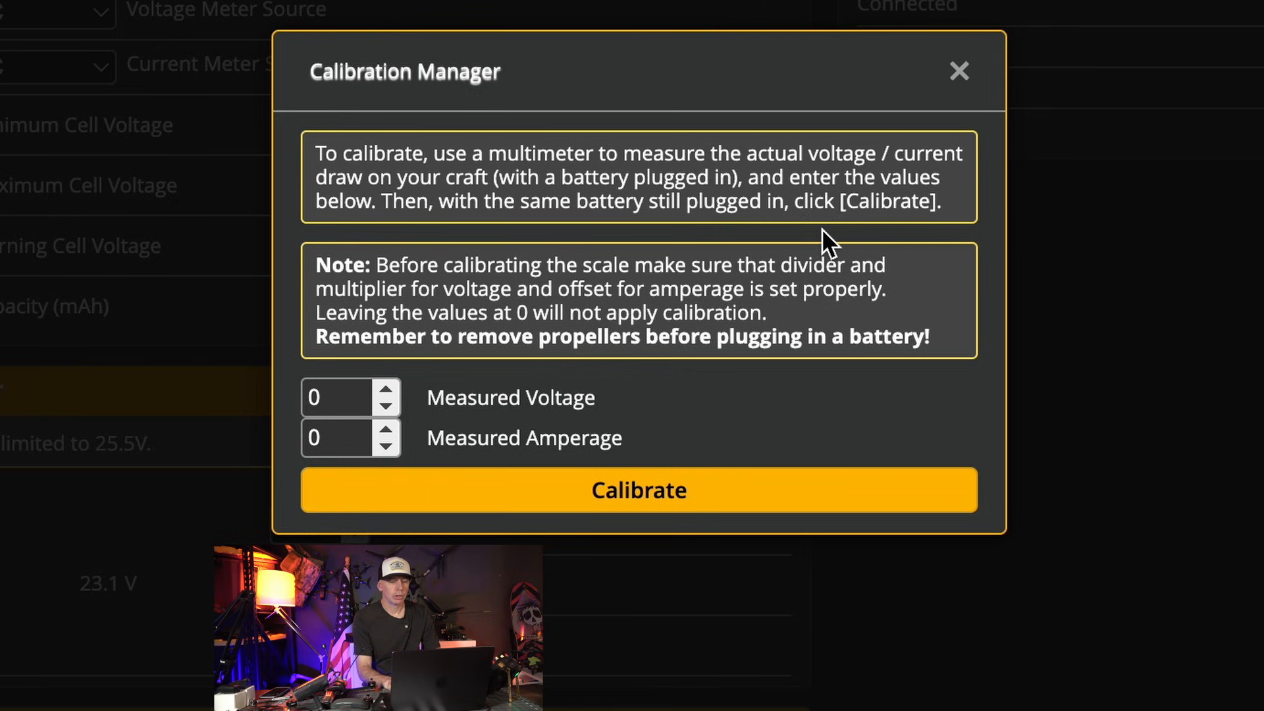
left_click(800, 502)
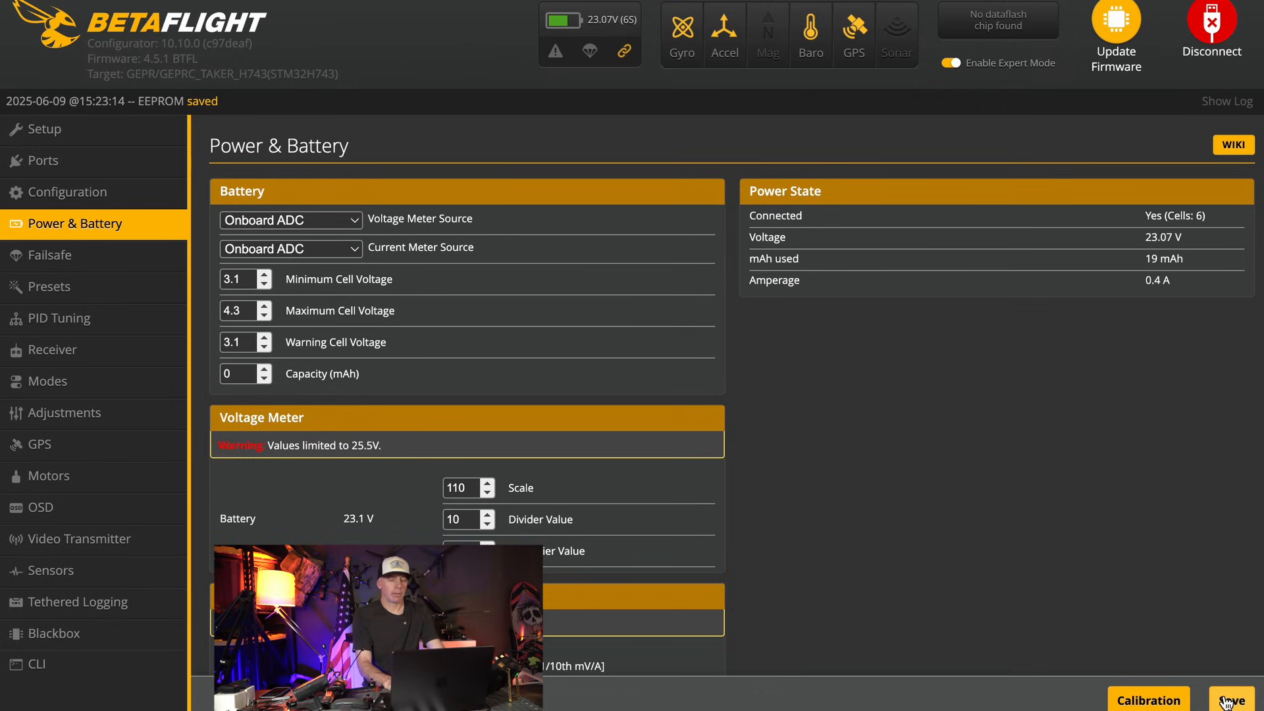
left_click(1229, 702)
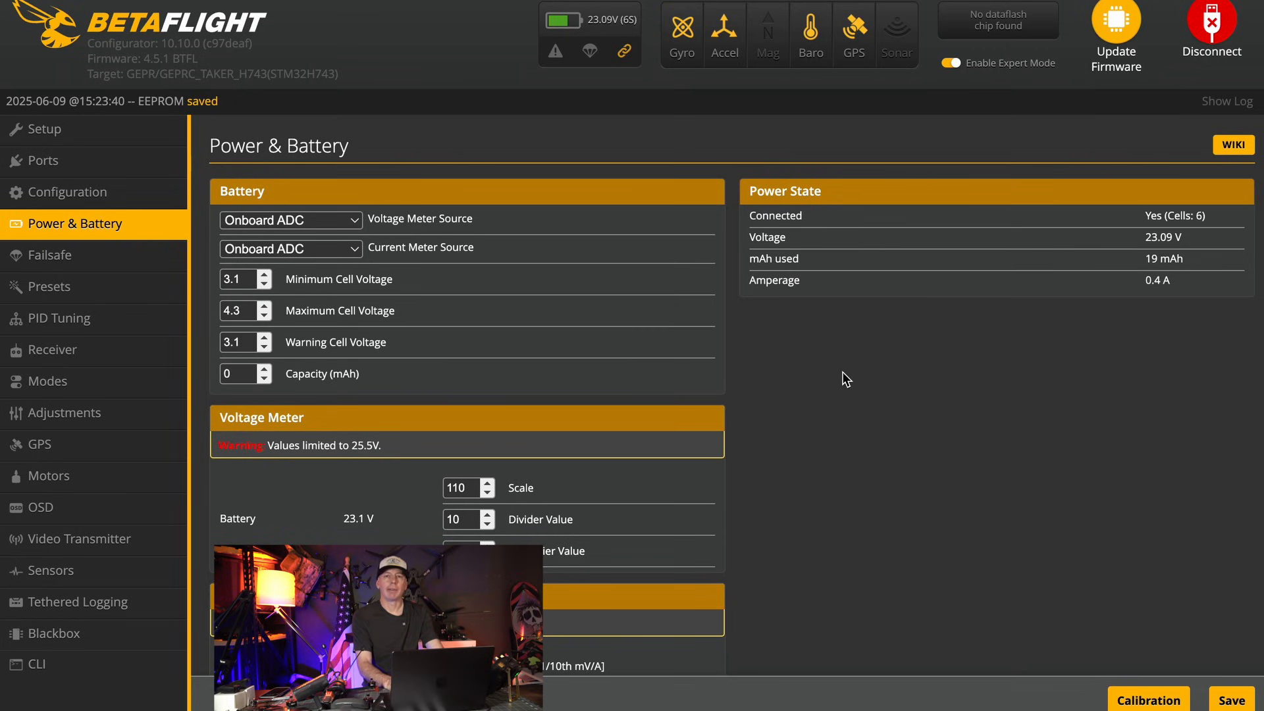
- Set the Stage 2 failsafe procedure to Drop on the Failsafe page
left_click(111, 258)
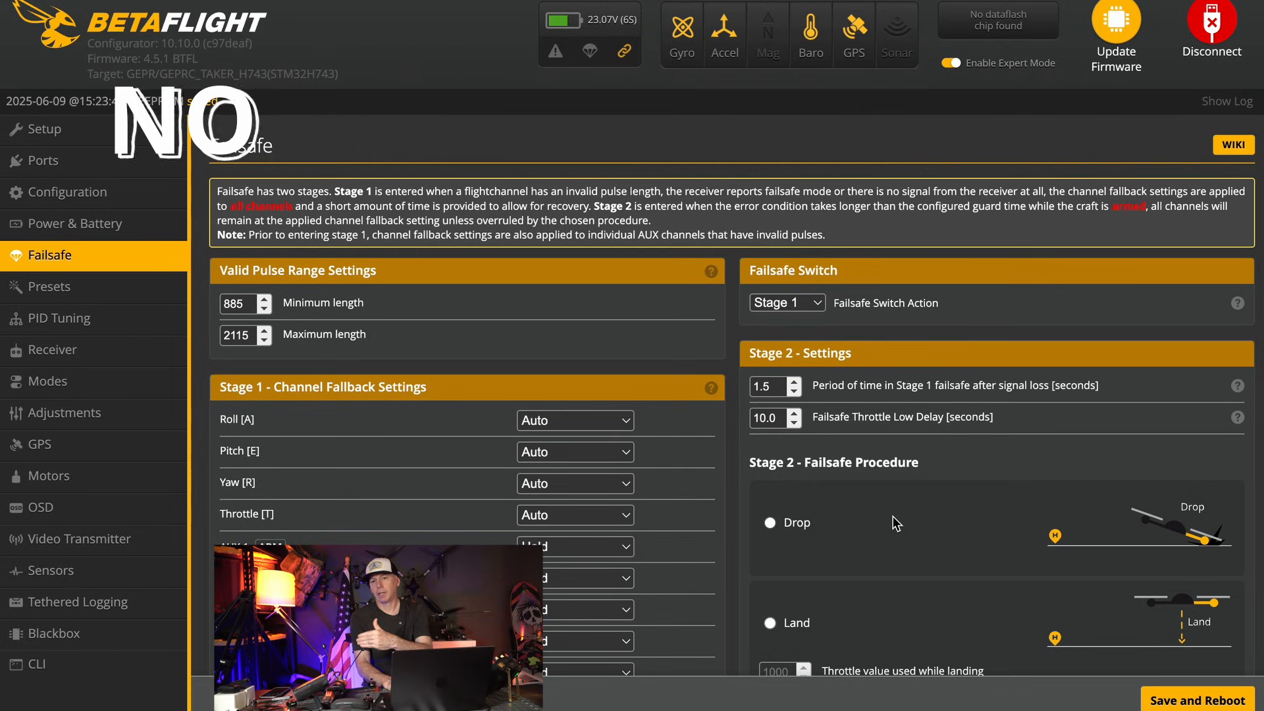
scroll(884, 504, "down", 1)
scroll(883, 504, "down", 2)
left_click(791, 387)
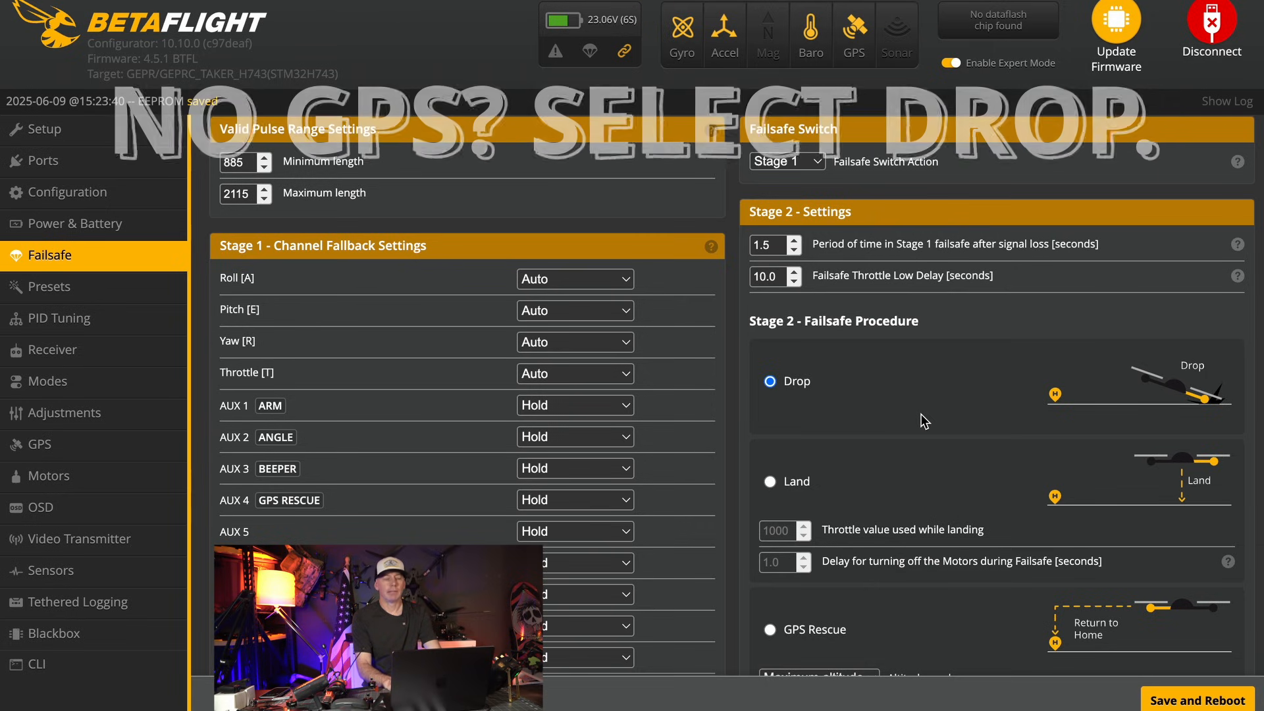
scroll(926, 421, "up", 2)
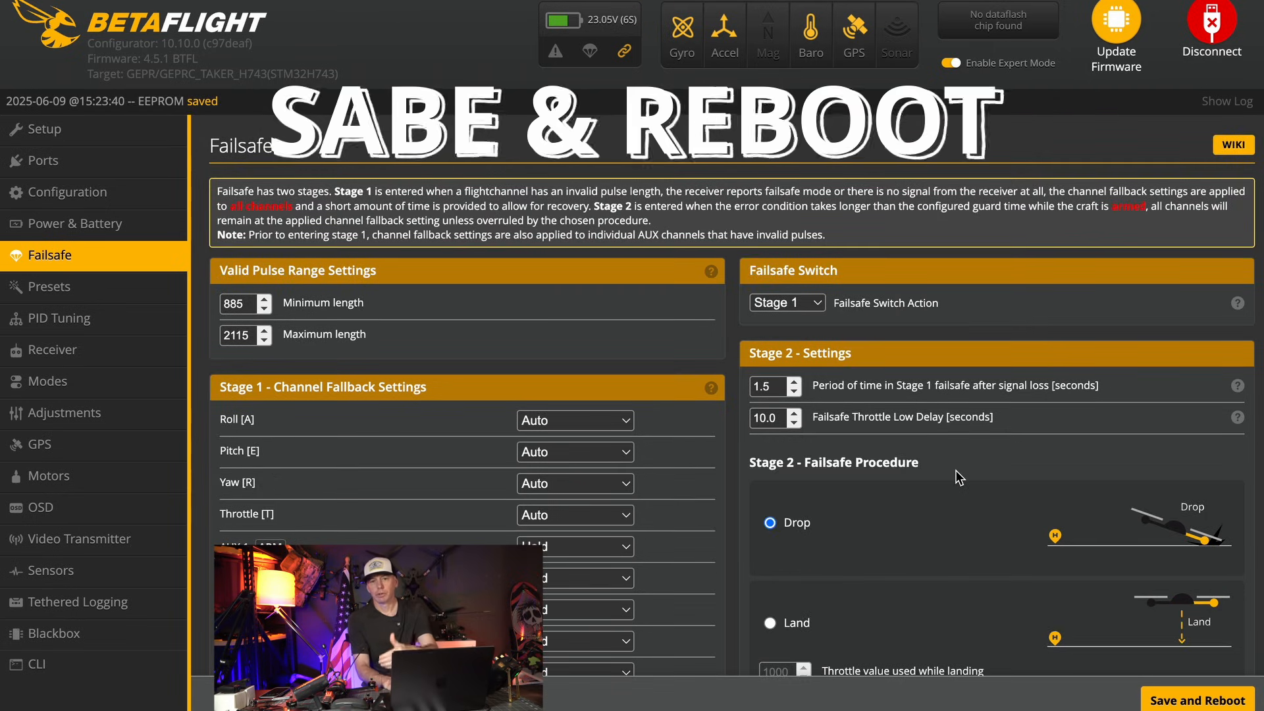
- Set the Stage 2 failsafe procedure to GPS Rescue and check its altitude, speed, throttle and satellite settings
scroll(917, 496, "down", 3)
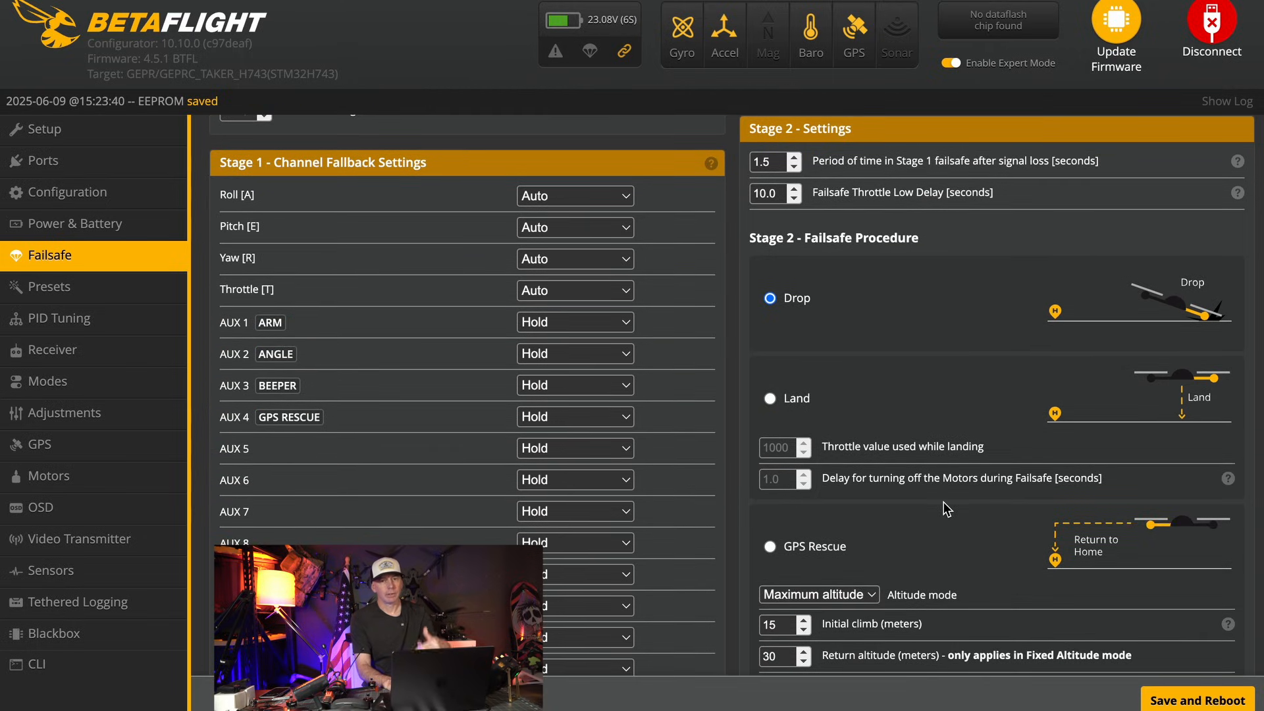
scroll(943, 503, "down", 1)
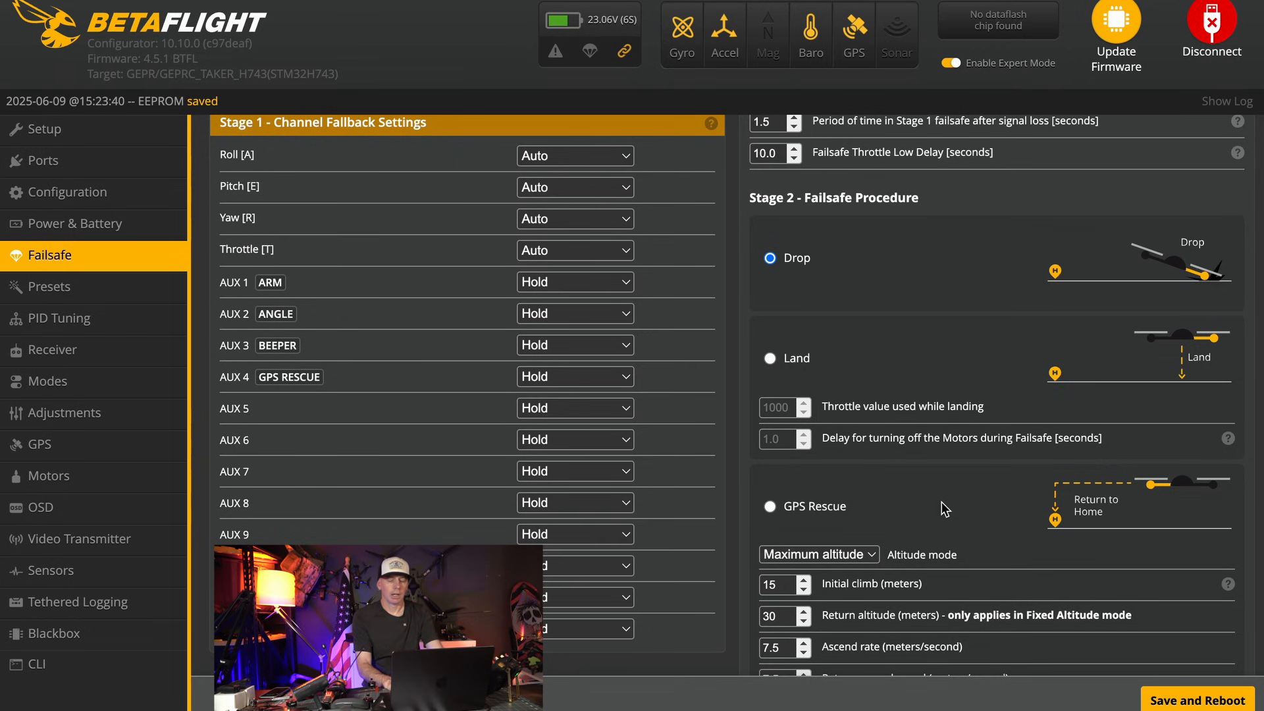
scroll(959, 424, "down", 3)
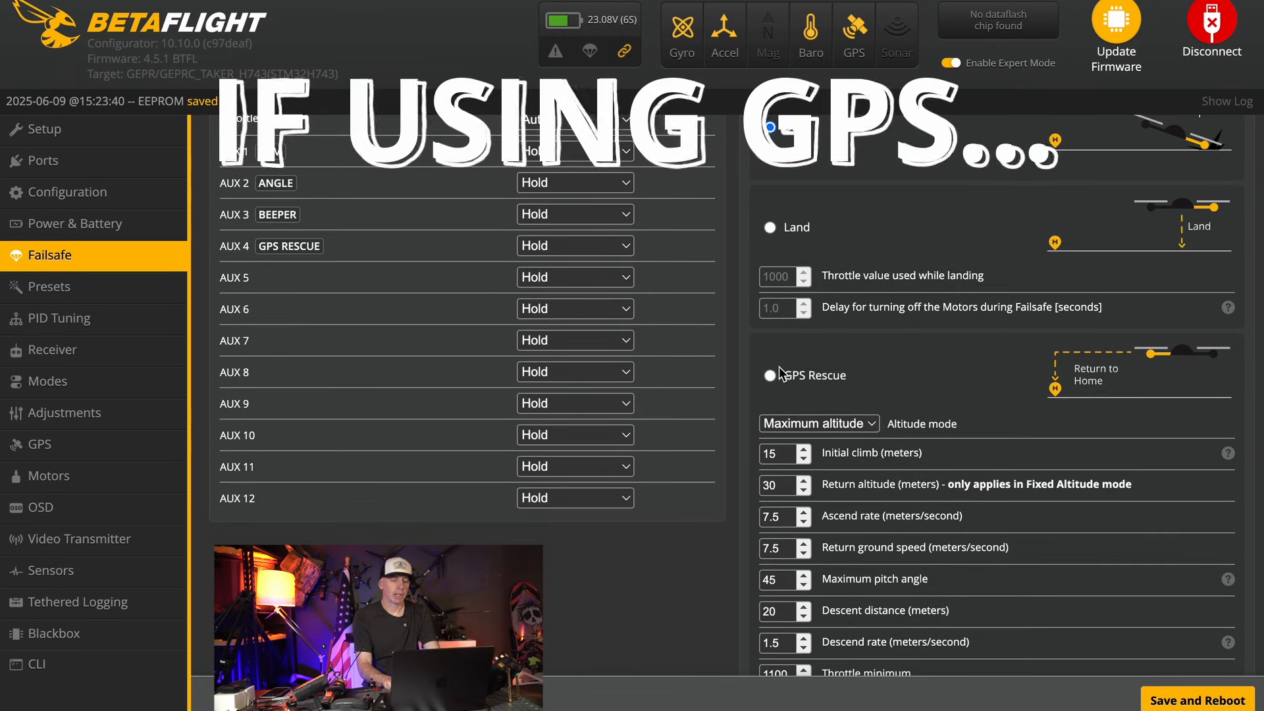
left_click(769, 375)
scroll(931, 361, "down", 3)
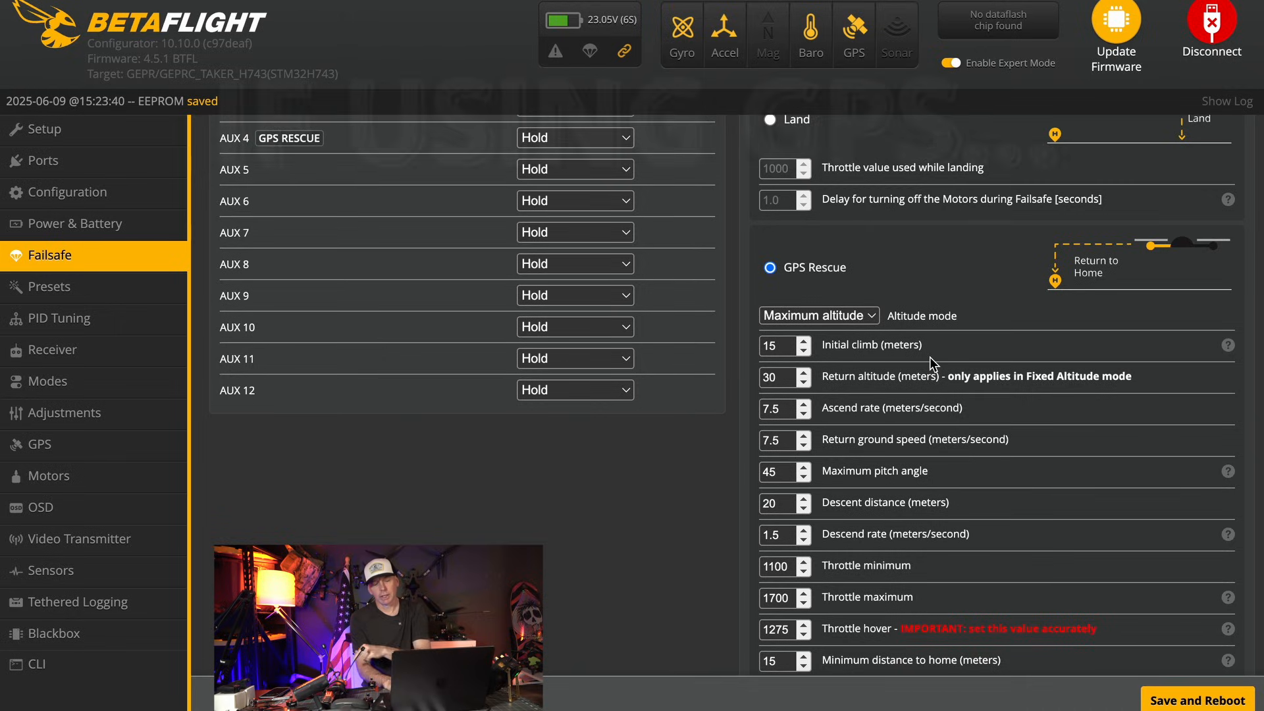
scroll(930, 360, "down", 2)
scroll(1117, 468, "down", 1)
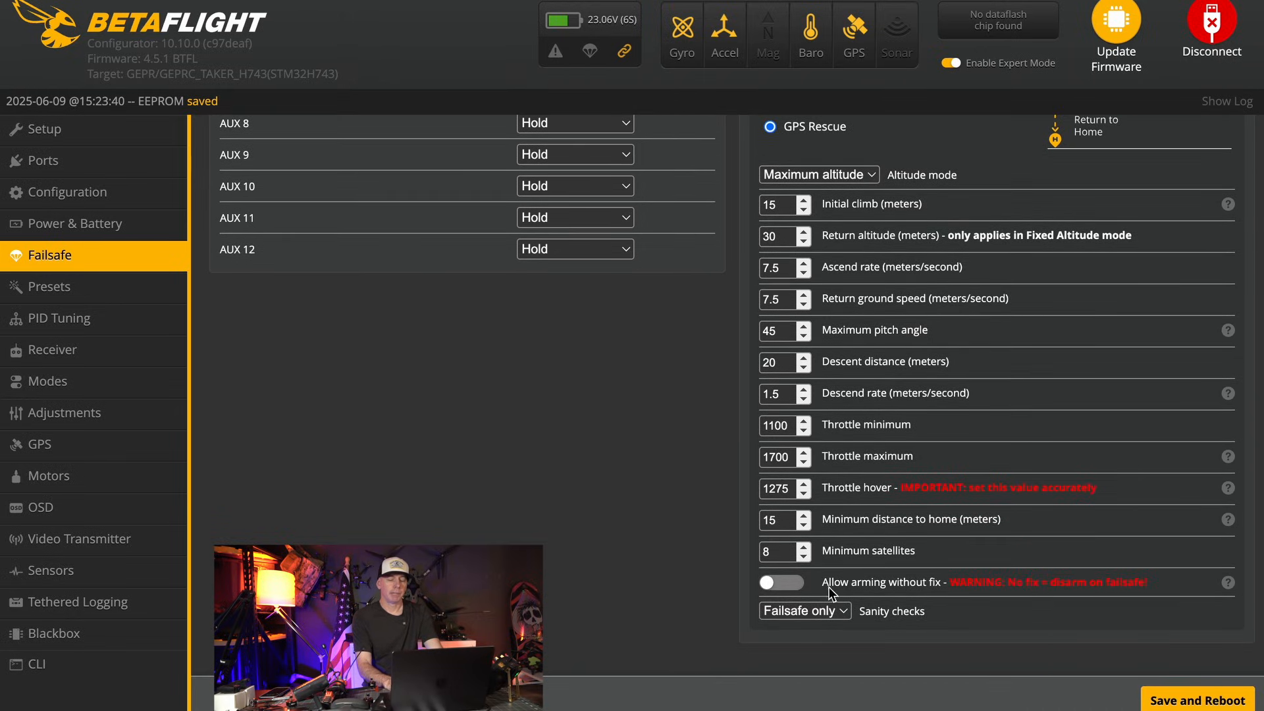
- Turn Allow arming without fix on and back off, and save the failsafe settings with a reboot
left_click(778, 589)
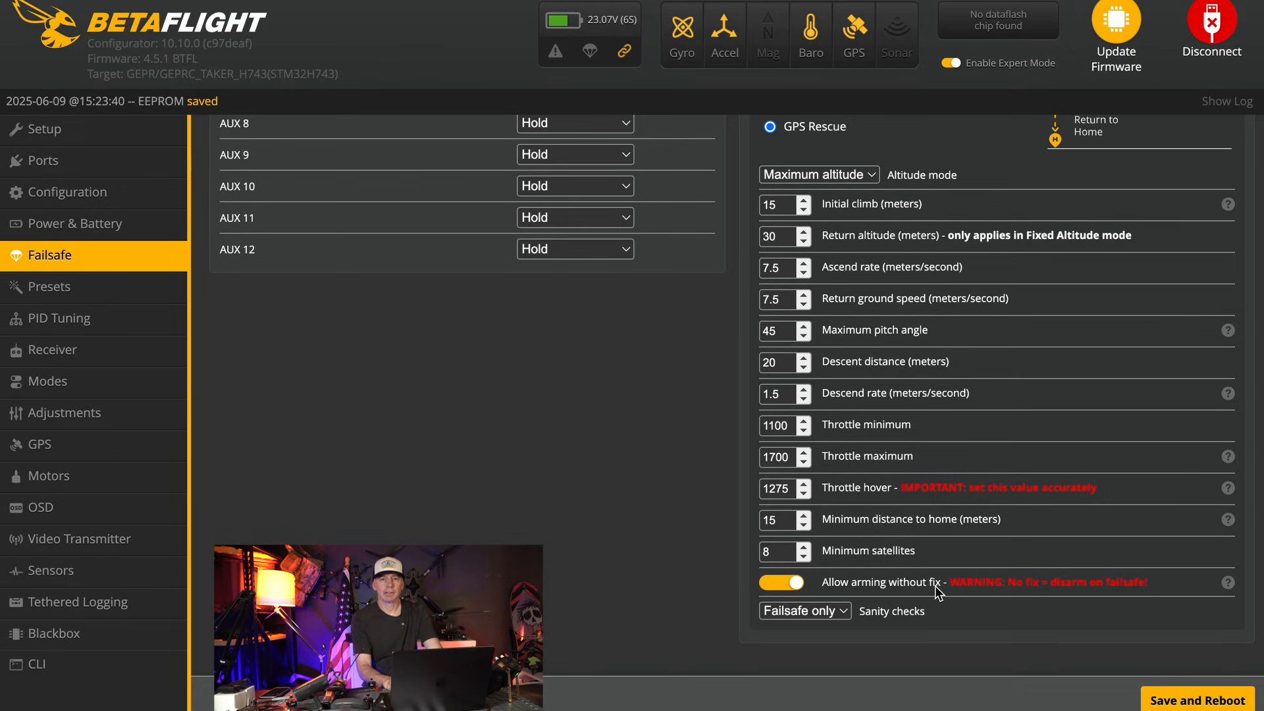
left_click(793, 588)
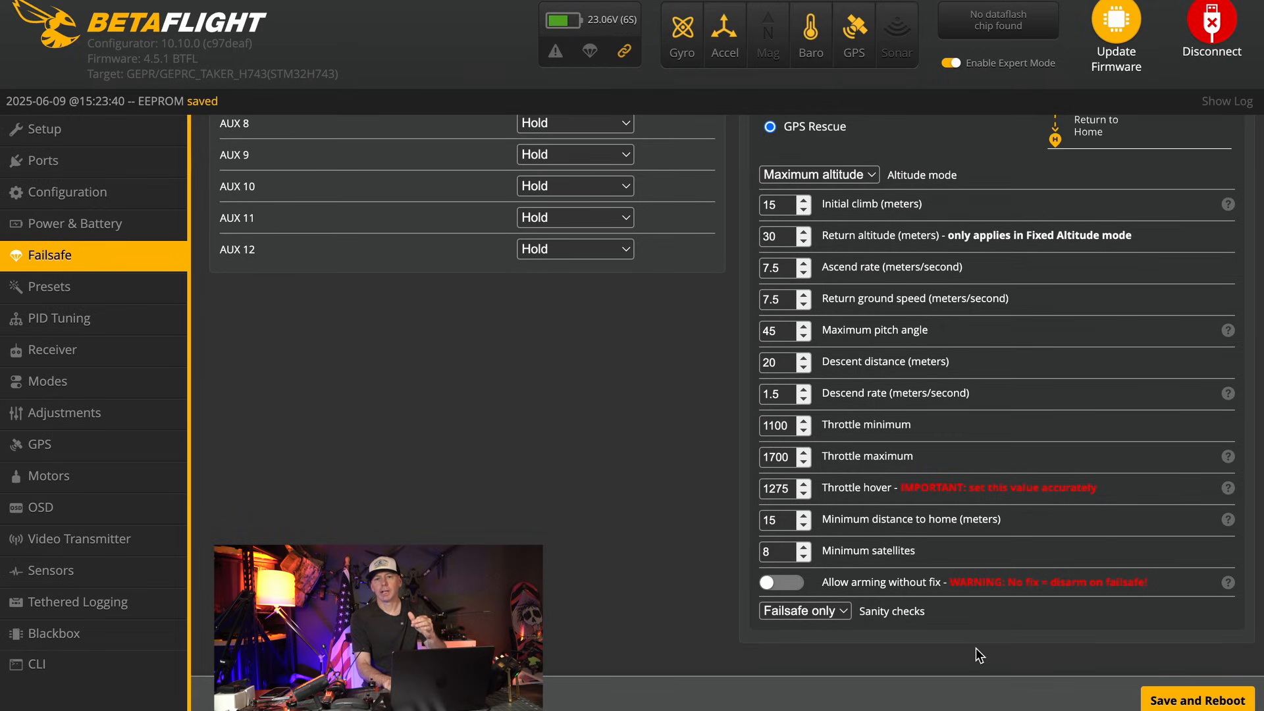
left_click(1197, 702)
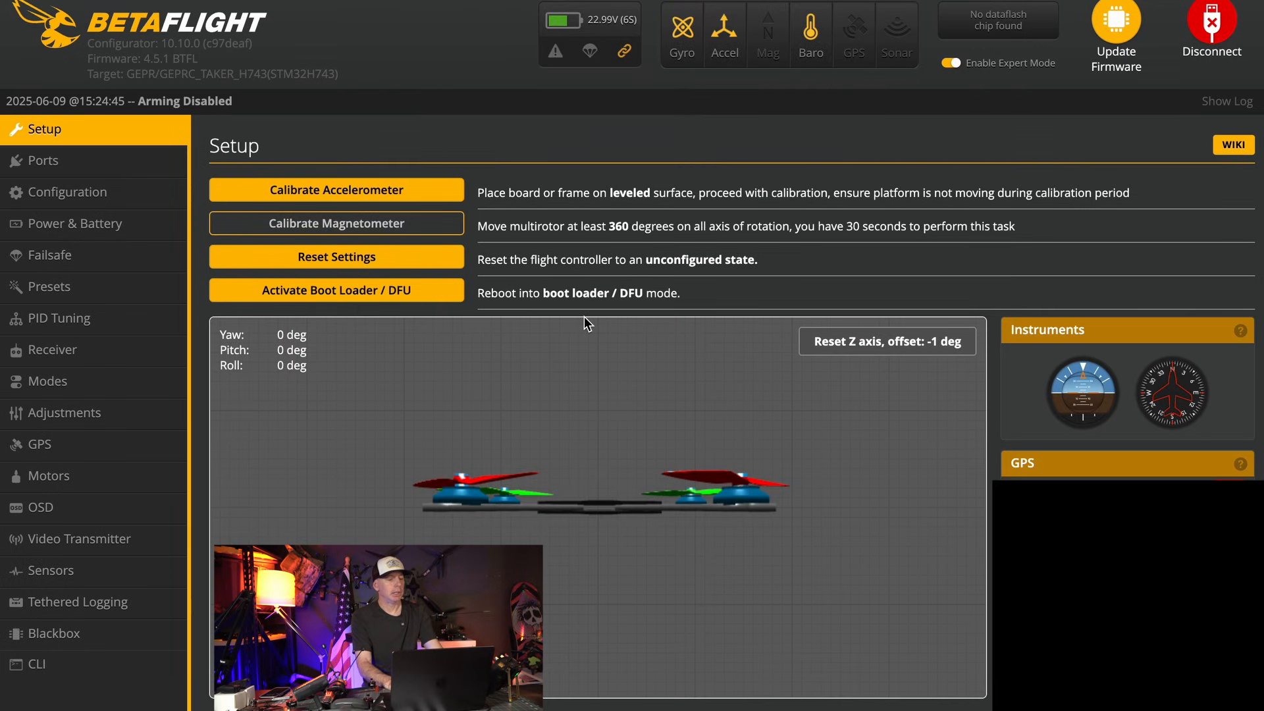
- Review the available presets for firmware 4.5 and the PID profile settings on the PID Tuning page
left_click(100, 290)
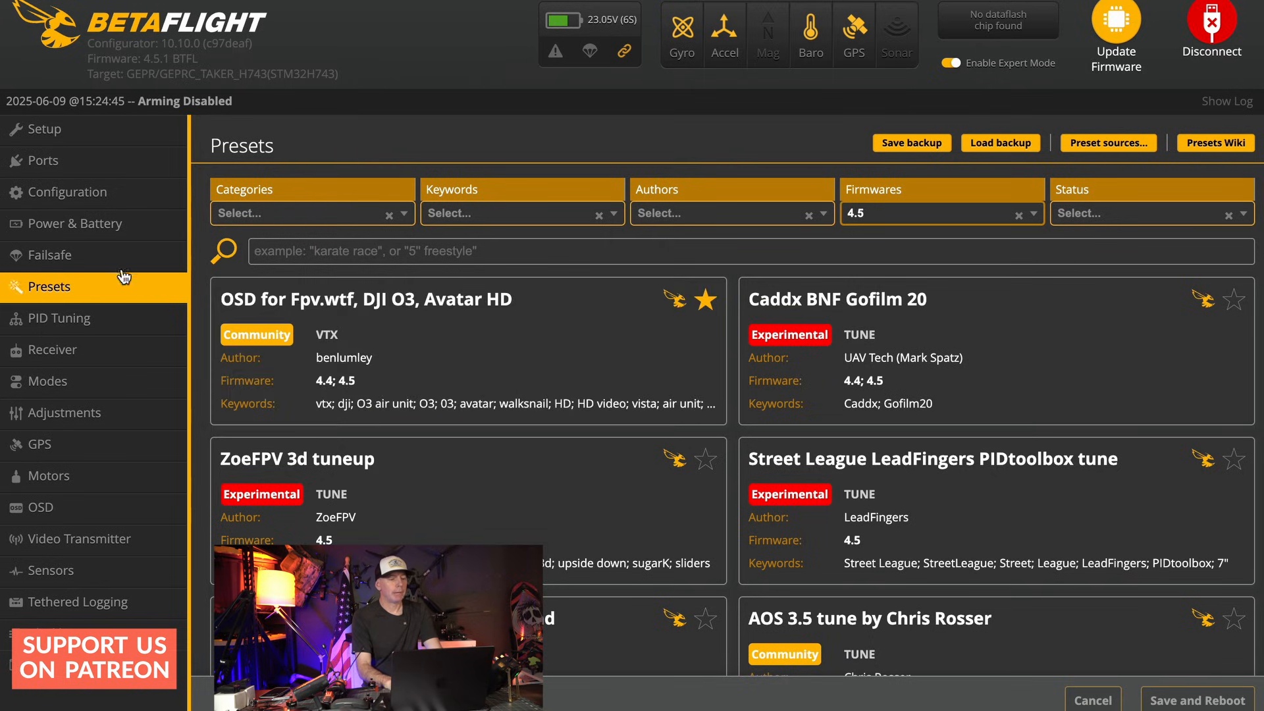
left_click(96, 320)
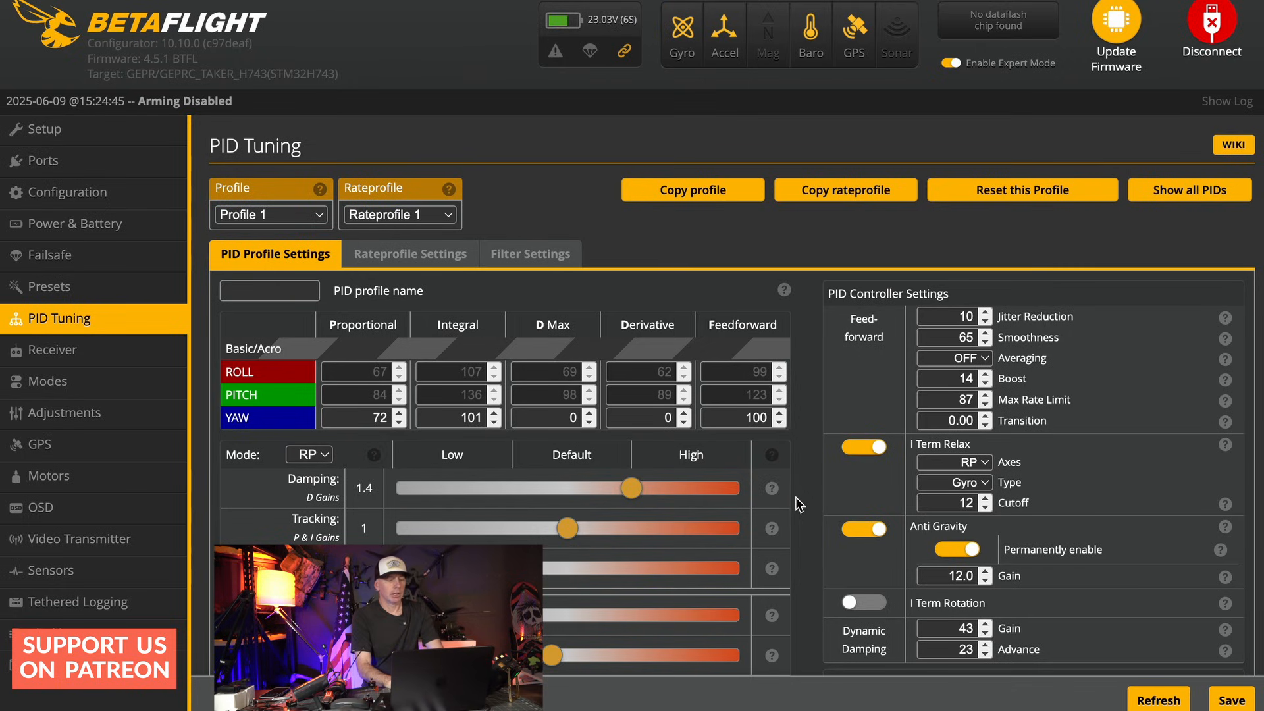
scroll(795, 499, "down", 1)
scroll(795, 500, "up", 1)
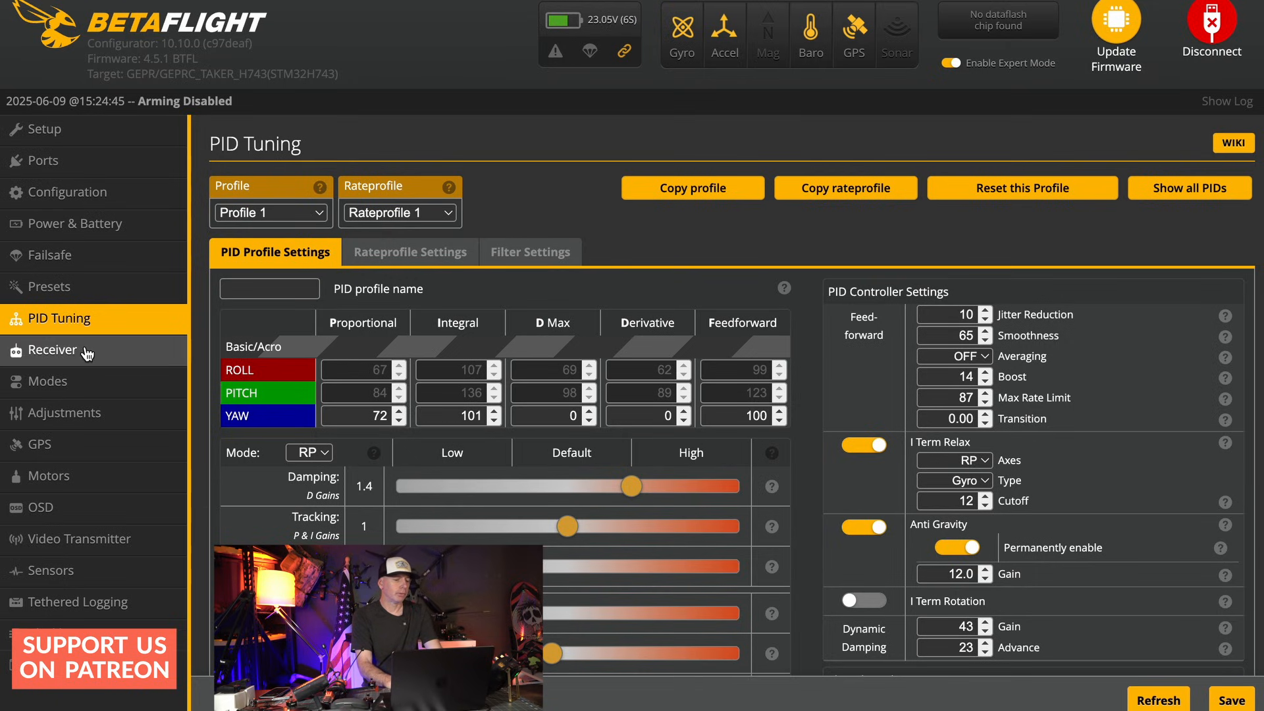
- Check the receiver mode, CRSF provider, telemetry and channel bars on the Receiver page, and save the receiver settings
left_click(48, 355)
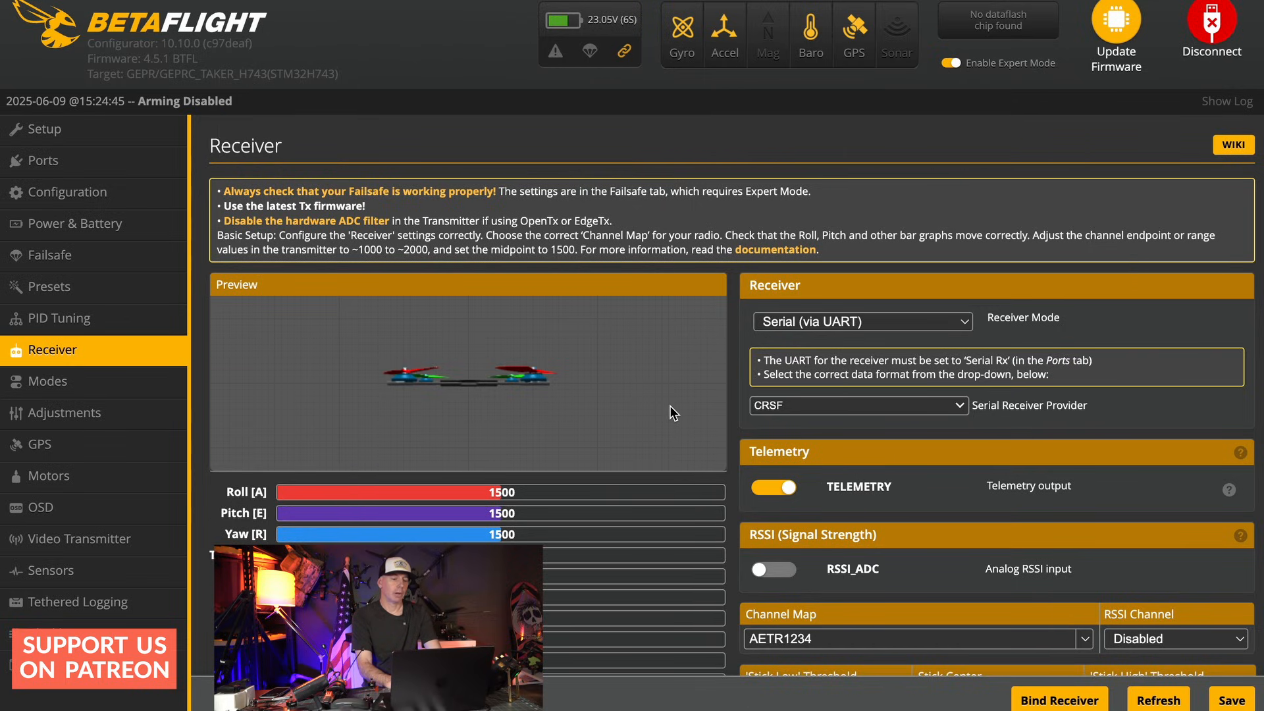
scroll(670, 407, "down", 3)
scroll(670, 406, "down", 2)
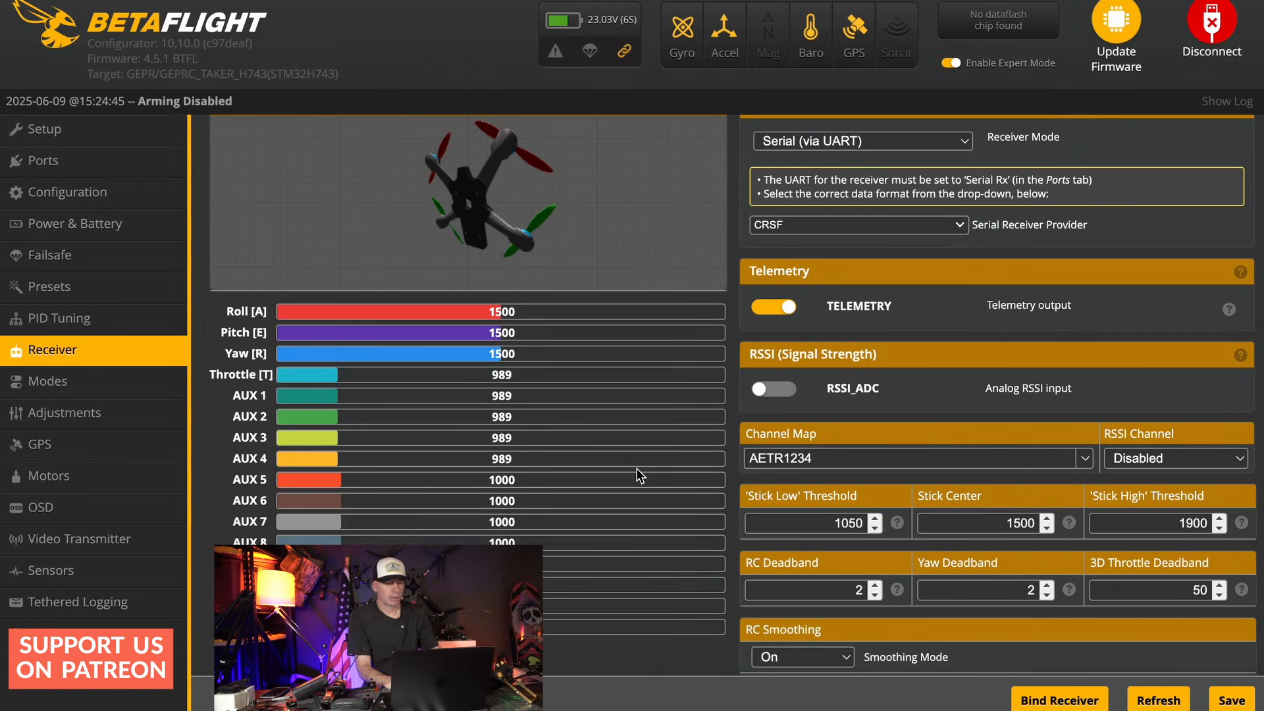
left_click(1232, 699)
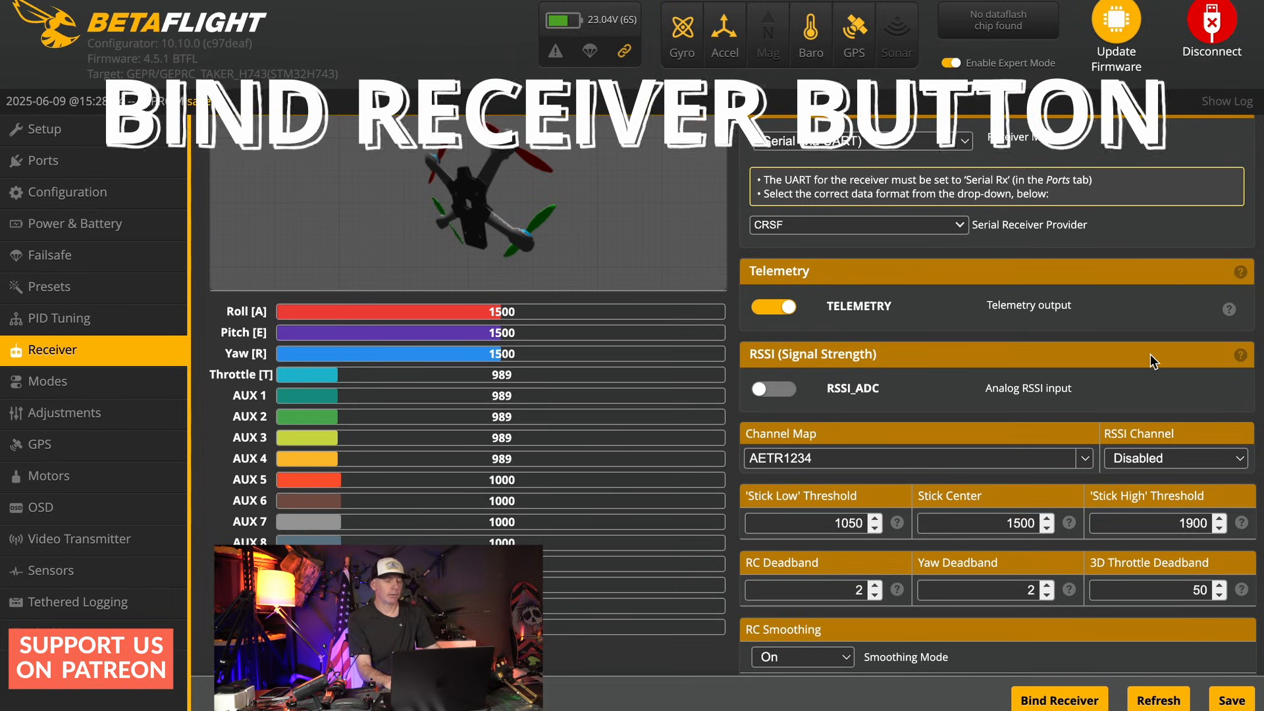
- Set the ANGLE mode range on AUX 2 to 900–1125 on the Modes page
left_click(97, 392)
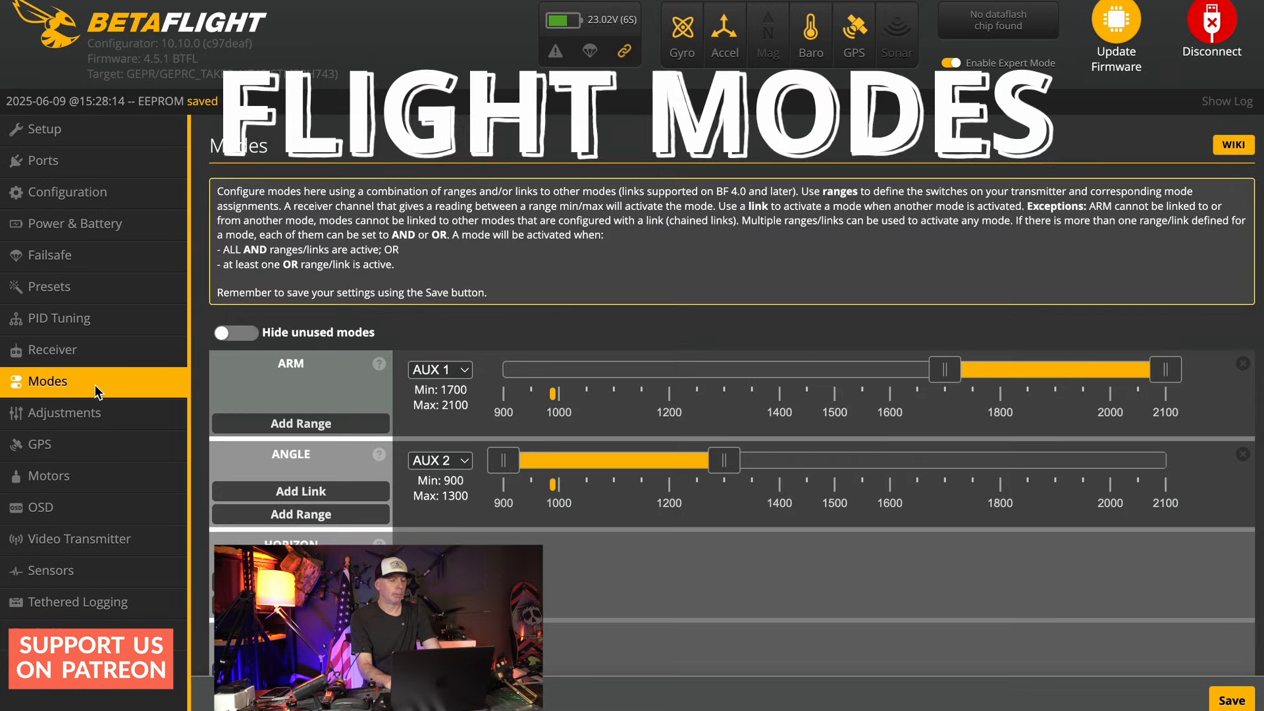
scroll(800, 516, "down", 2)
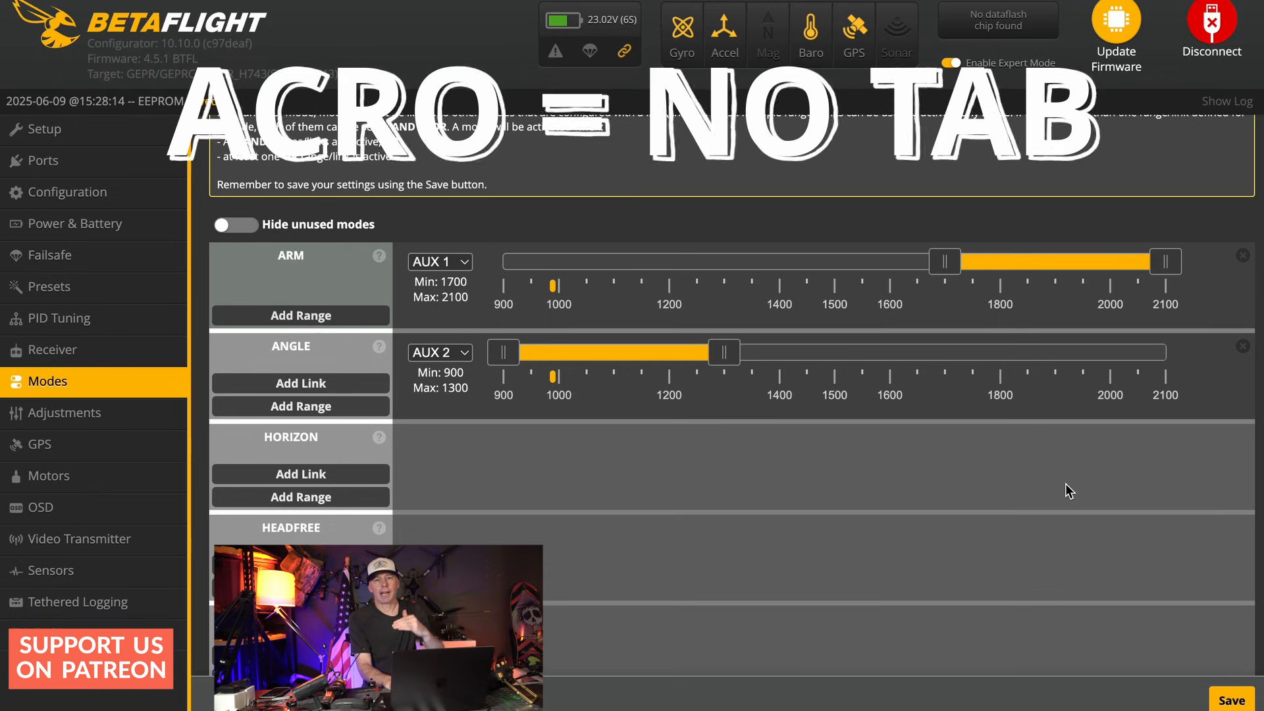
scroll(1065, 483, "up", 2)
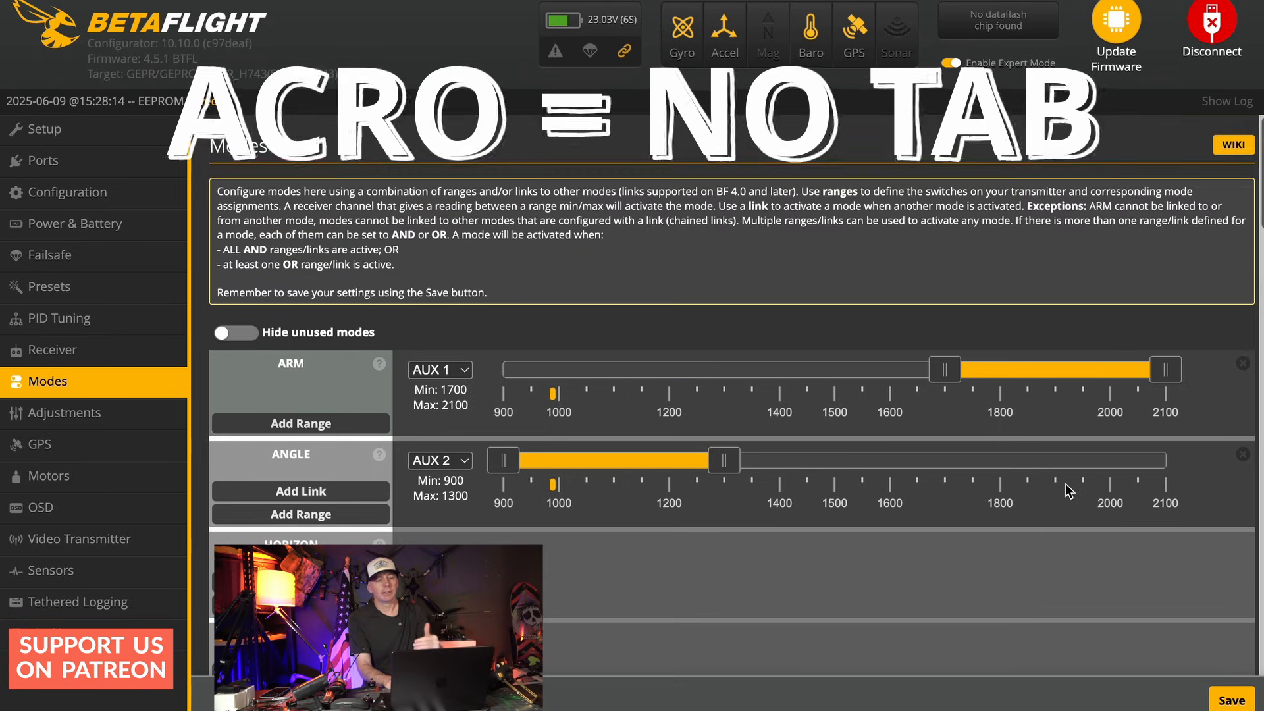
scroll(1066, 483, "down", 1)
scroll(1065, 483, "up", 1)
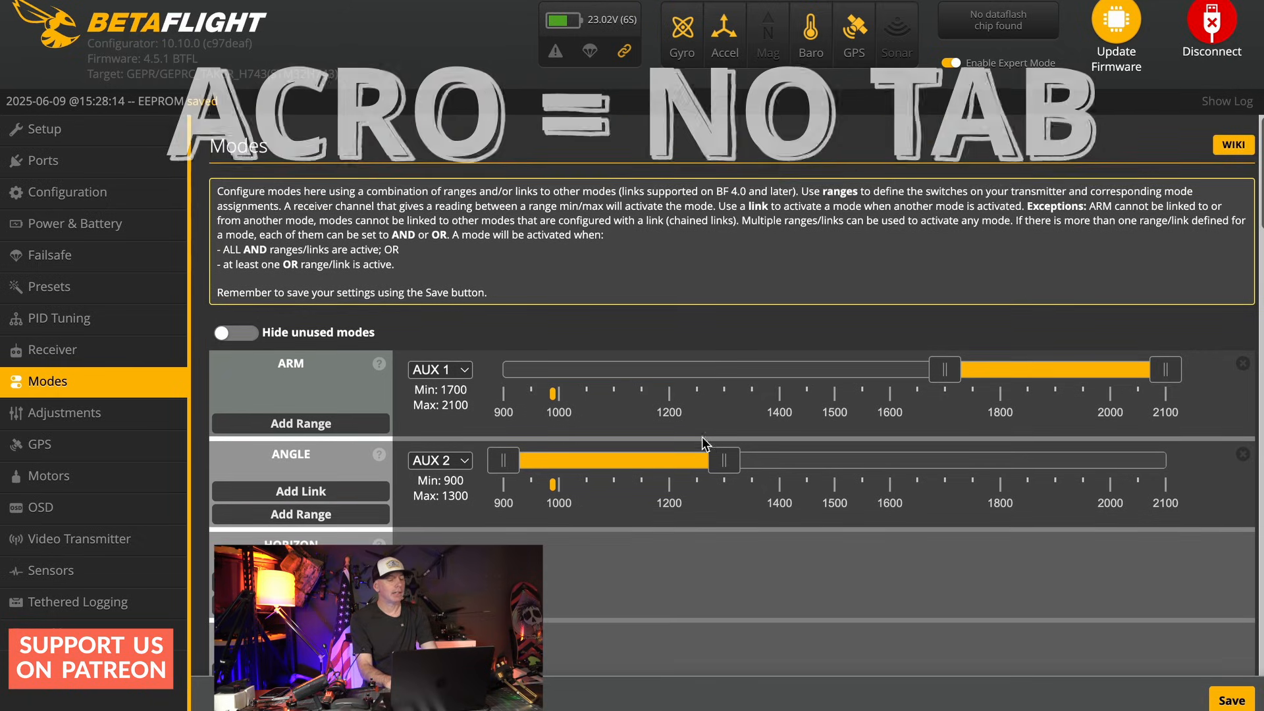
left_click_drag(724, 460, 640, 461)
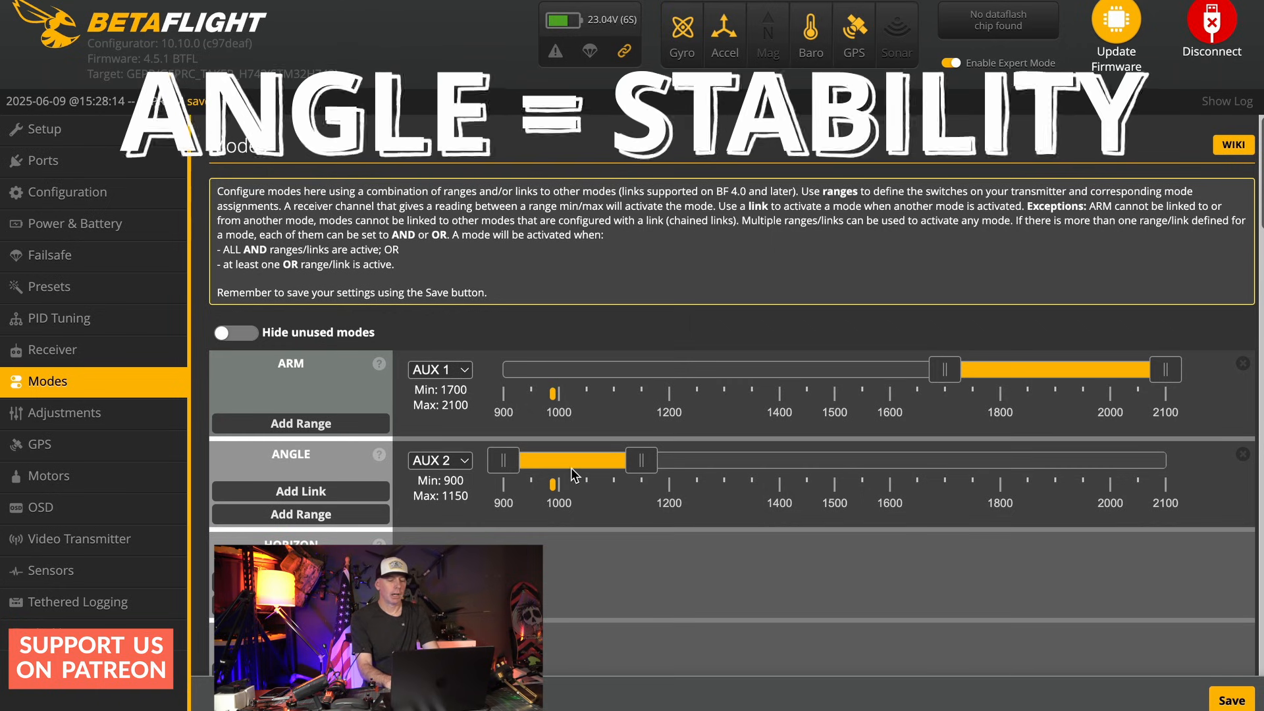
left_click_drag(573, 470, 530, 472)
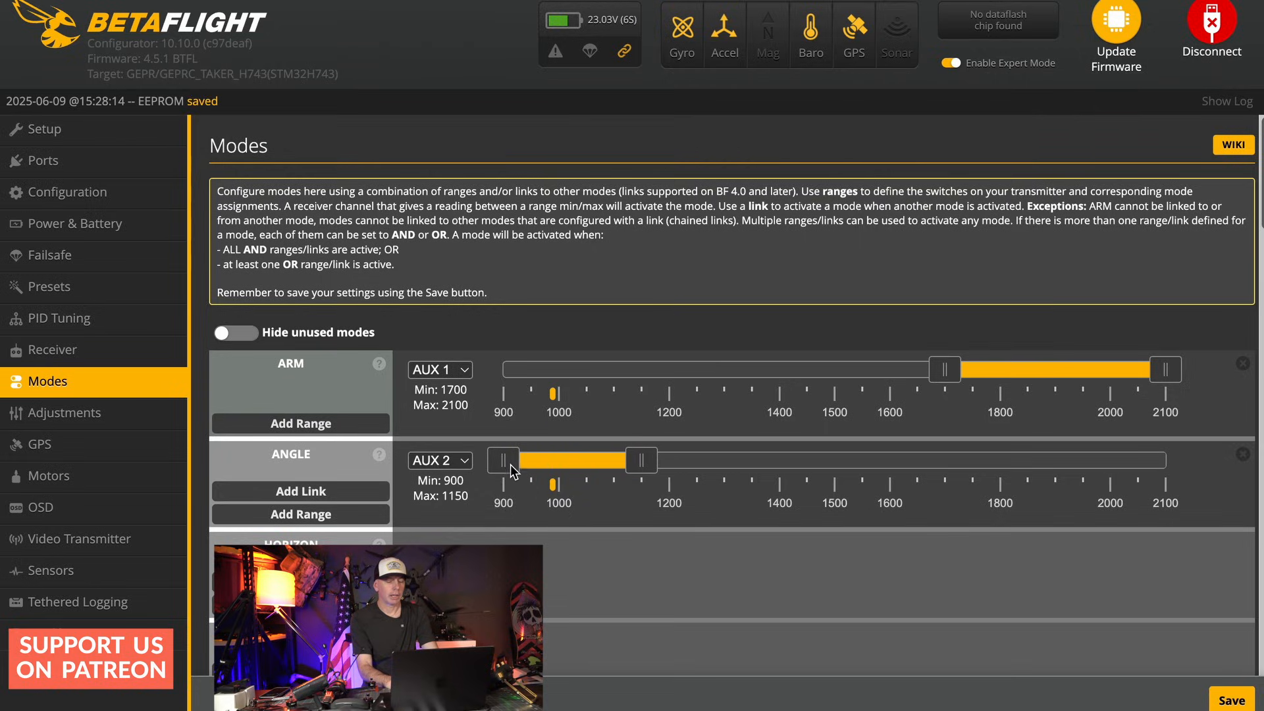
left_click_drag(642, 470, 616, 462)
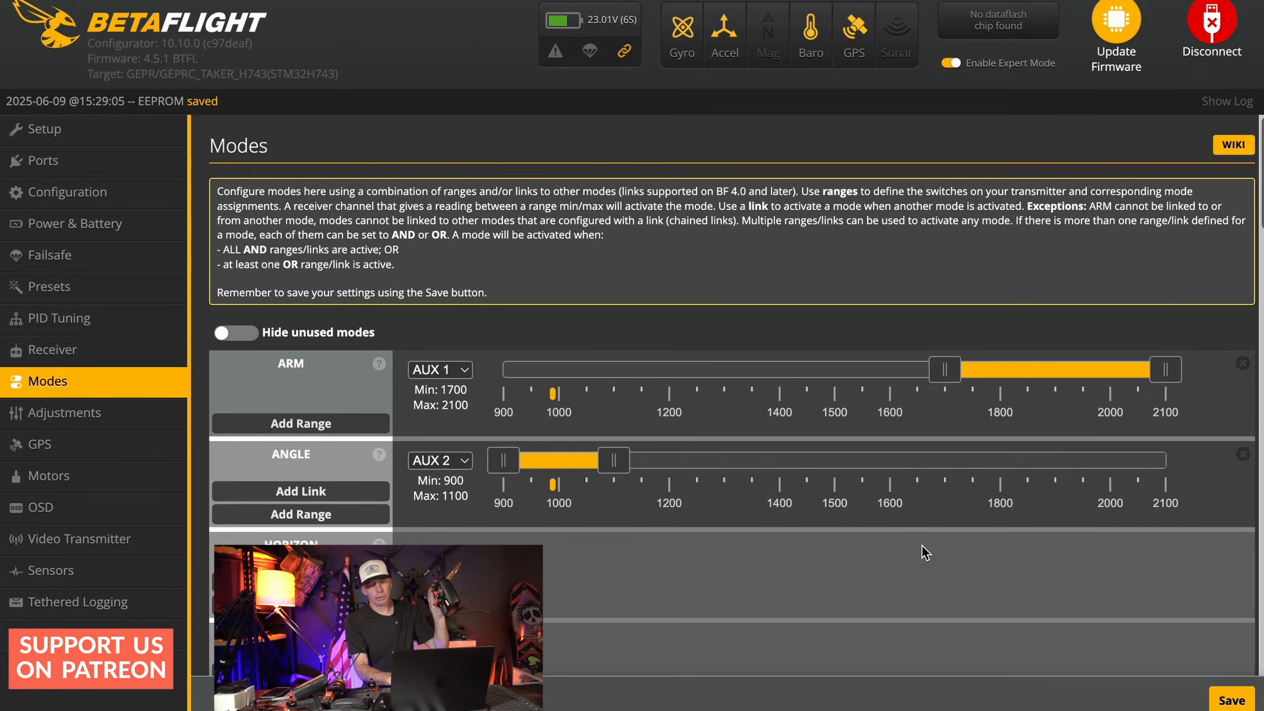
left_click_drag(617, 461, 632, 461)
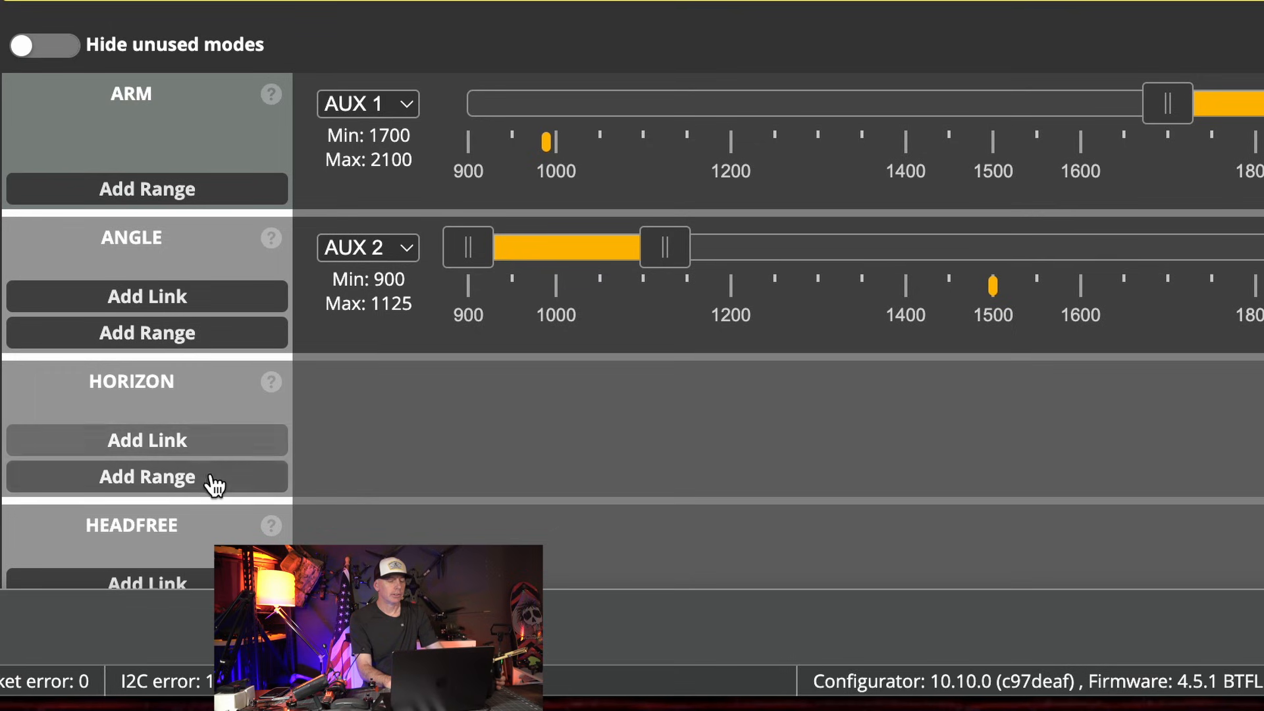
- Add a HORIZON mode range on AUX 2 from 1375 to 1650 and save the modes
left_click(216, 488)
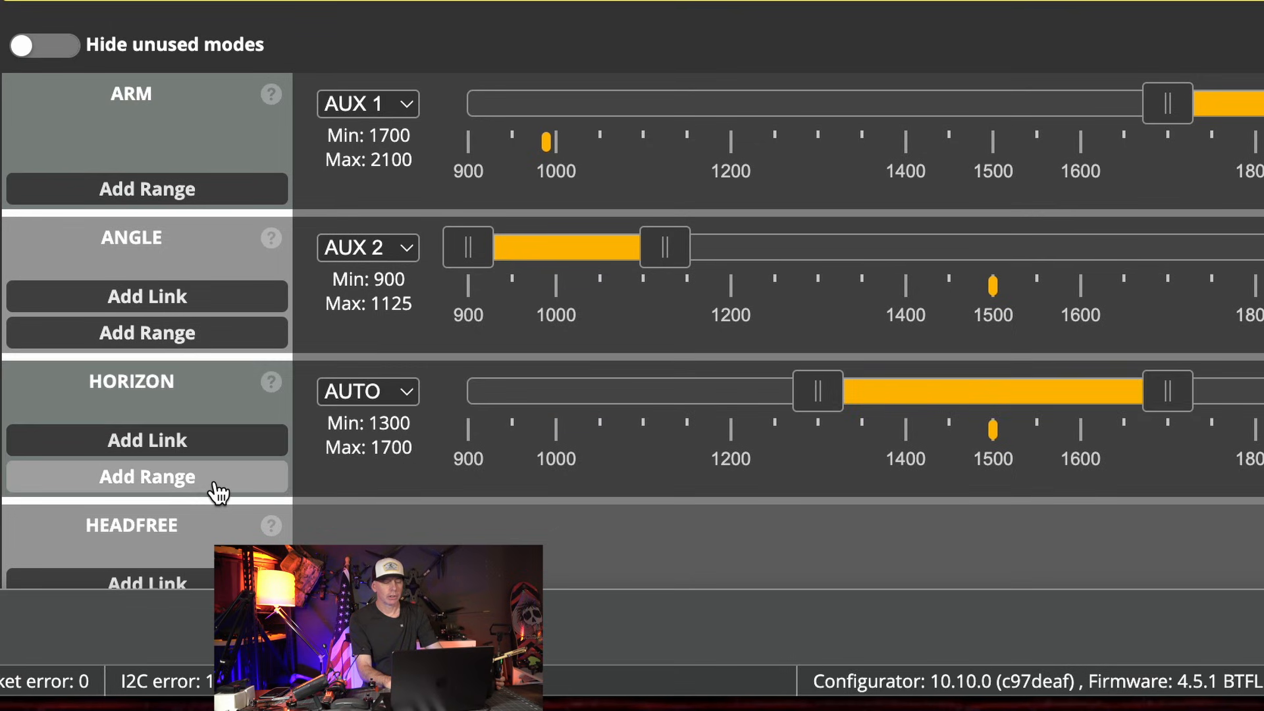
left_click(388, 394)
left_click(418, 461)
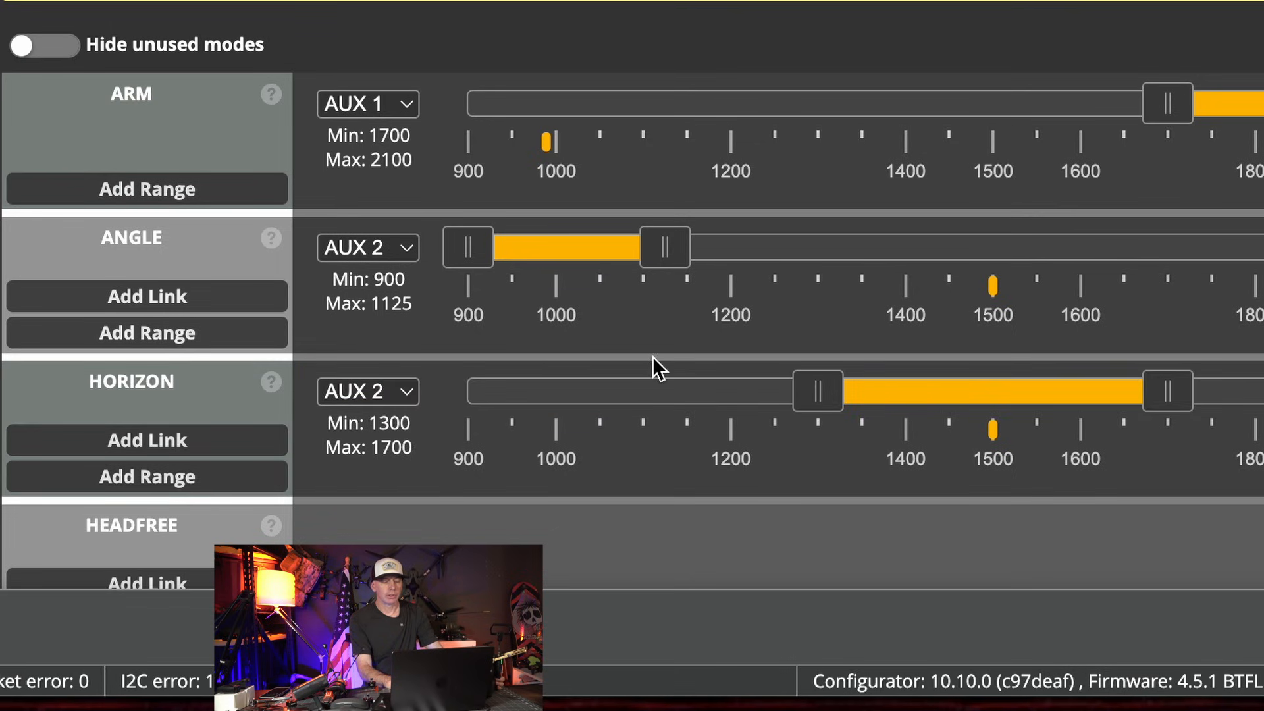
left_click_drag(1145, 395, 1119, 397)
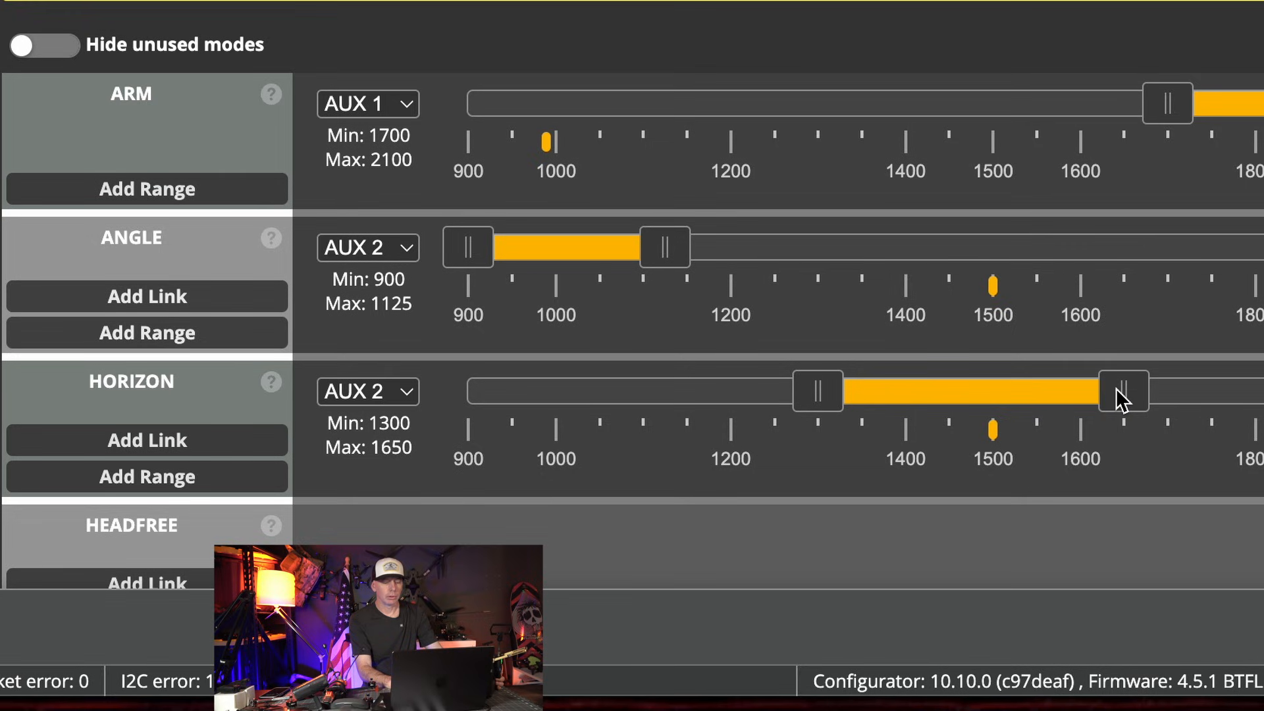
left_click_drag(834, 395, 907, 400)
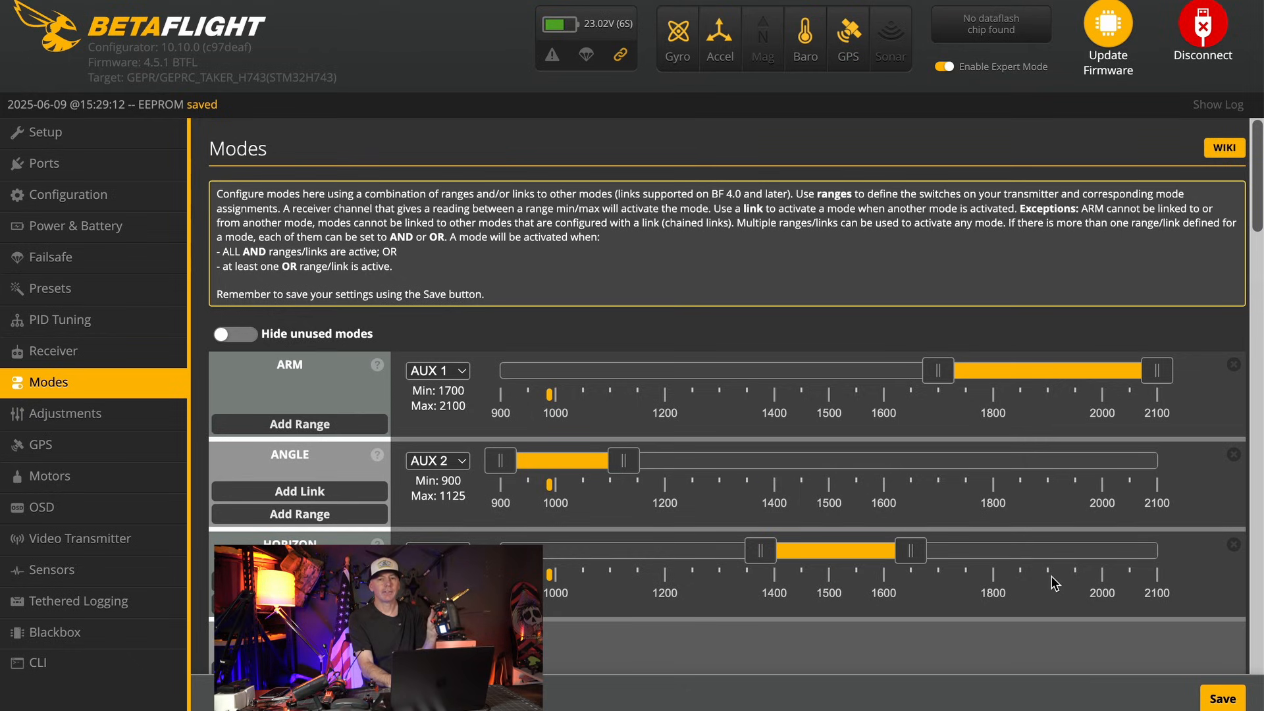
left_click(1224, 701)
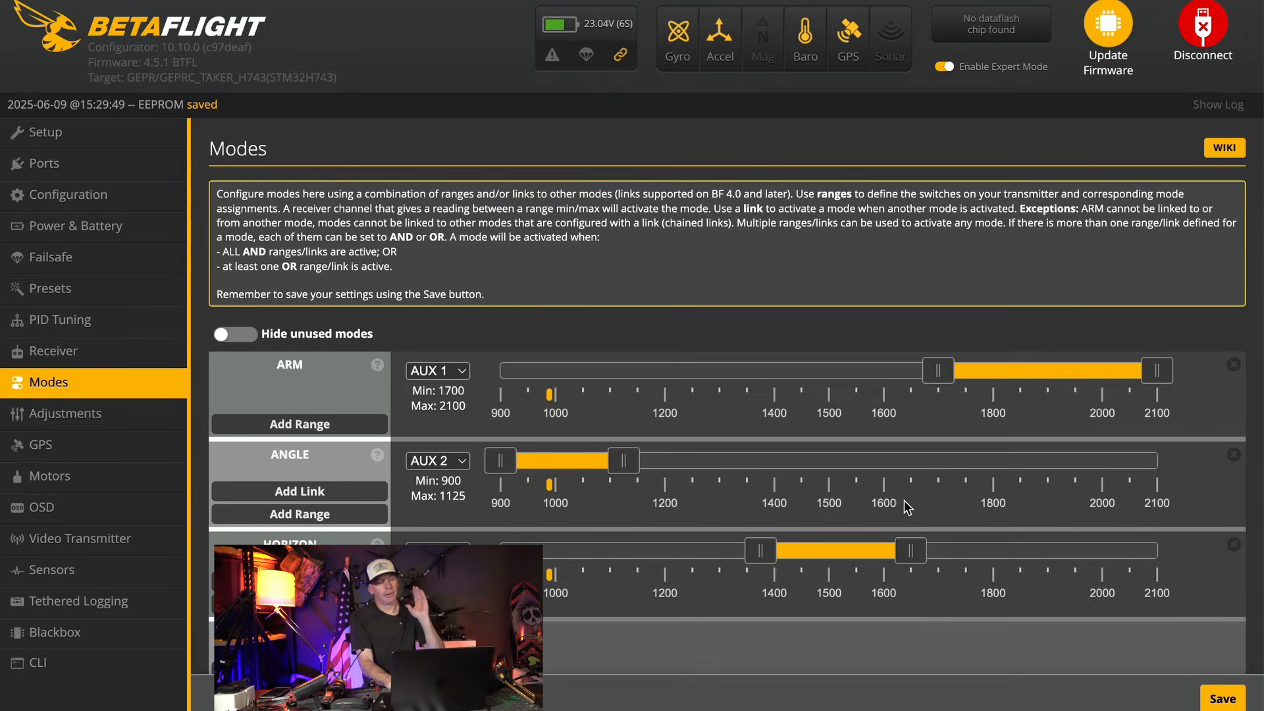
- Check the GPS RESCUE range on AUX 4 and the BEEPER range on AUX 3, and save the modes
scroll(903, 505, "down", 1)
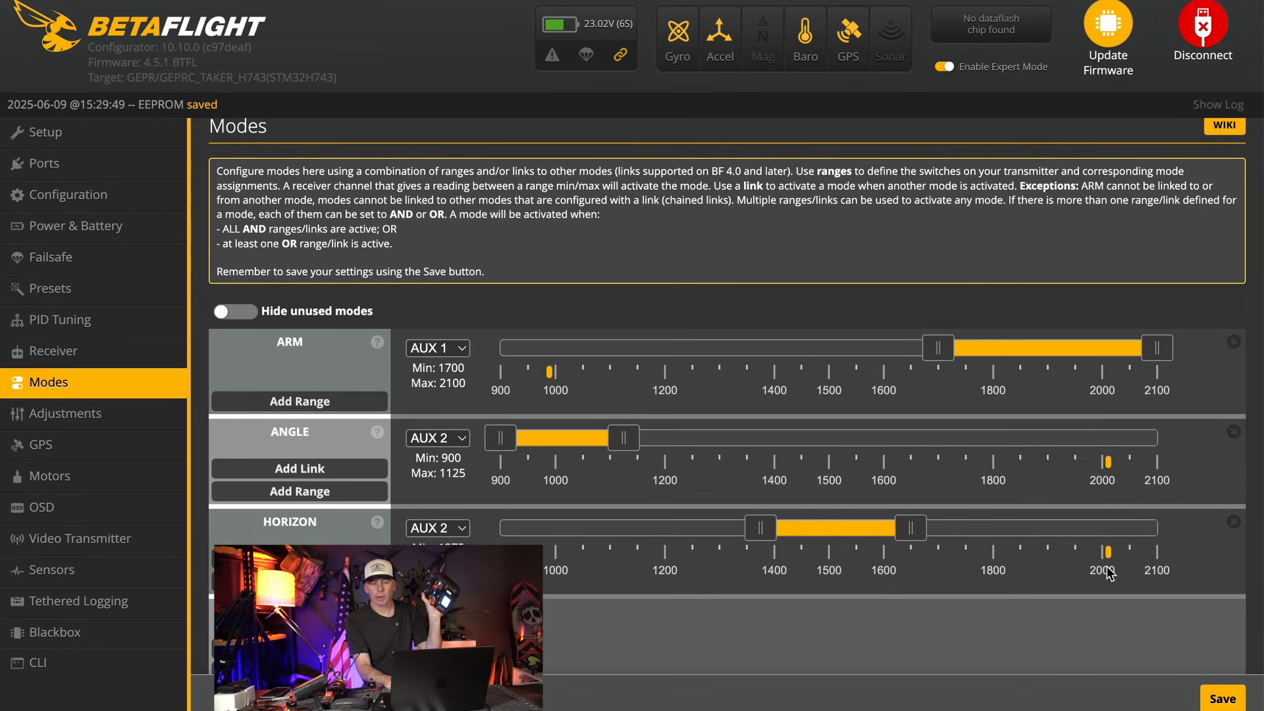
scroll(1108, 571, "down", 5)
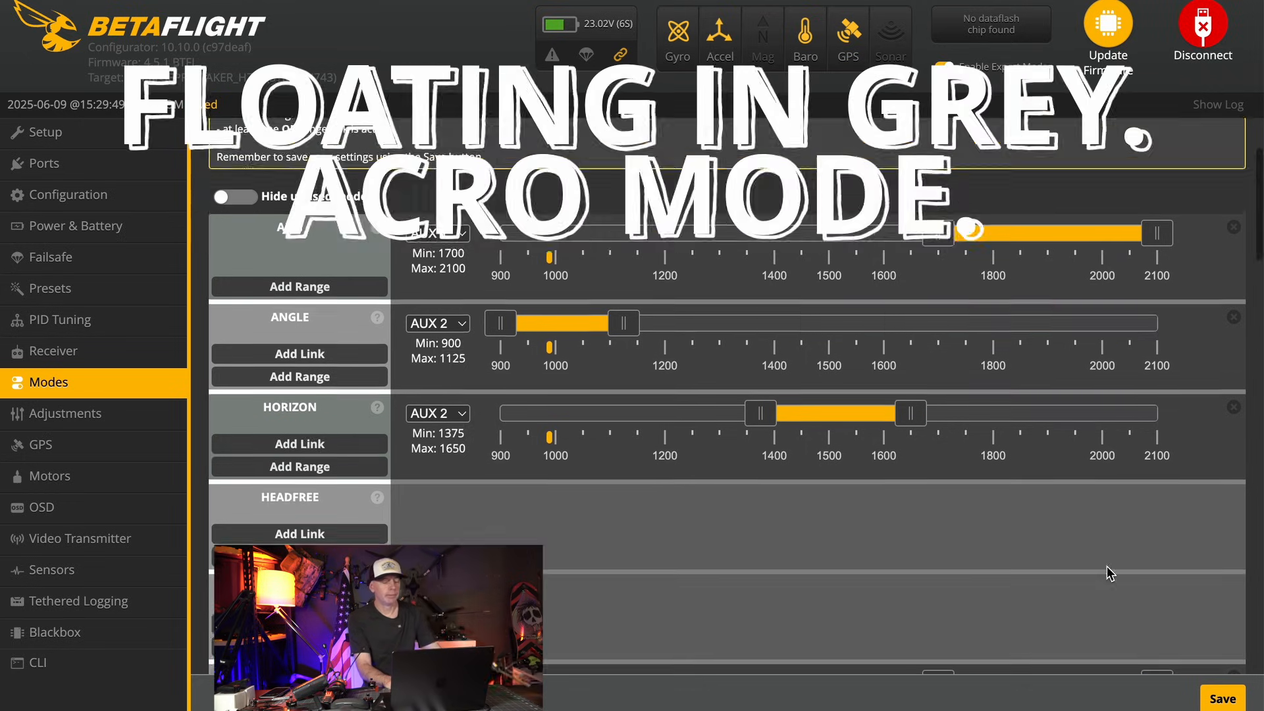
scroll(1108, 570, "down", 3)
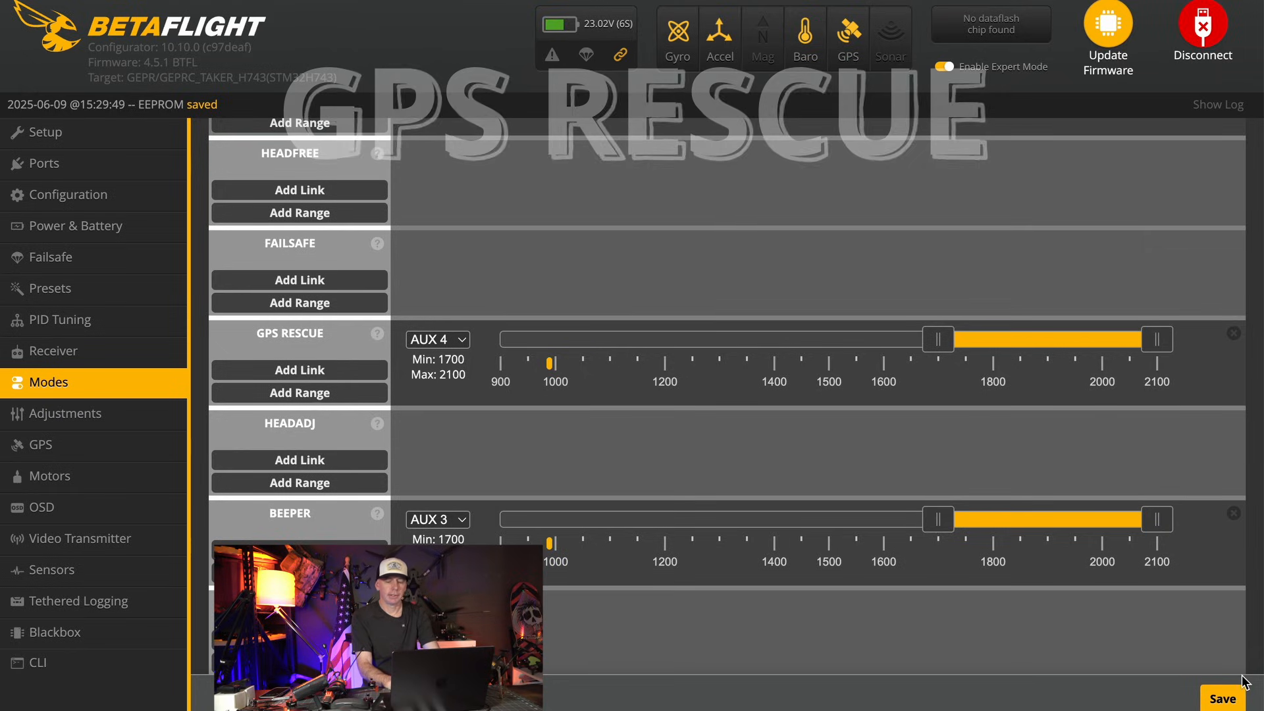
left_click(1223, 698)
scroll(954, 574, "down", 3)
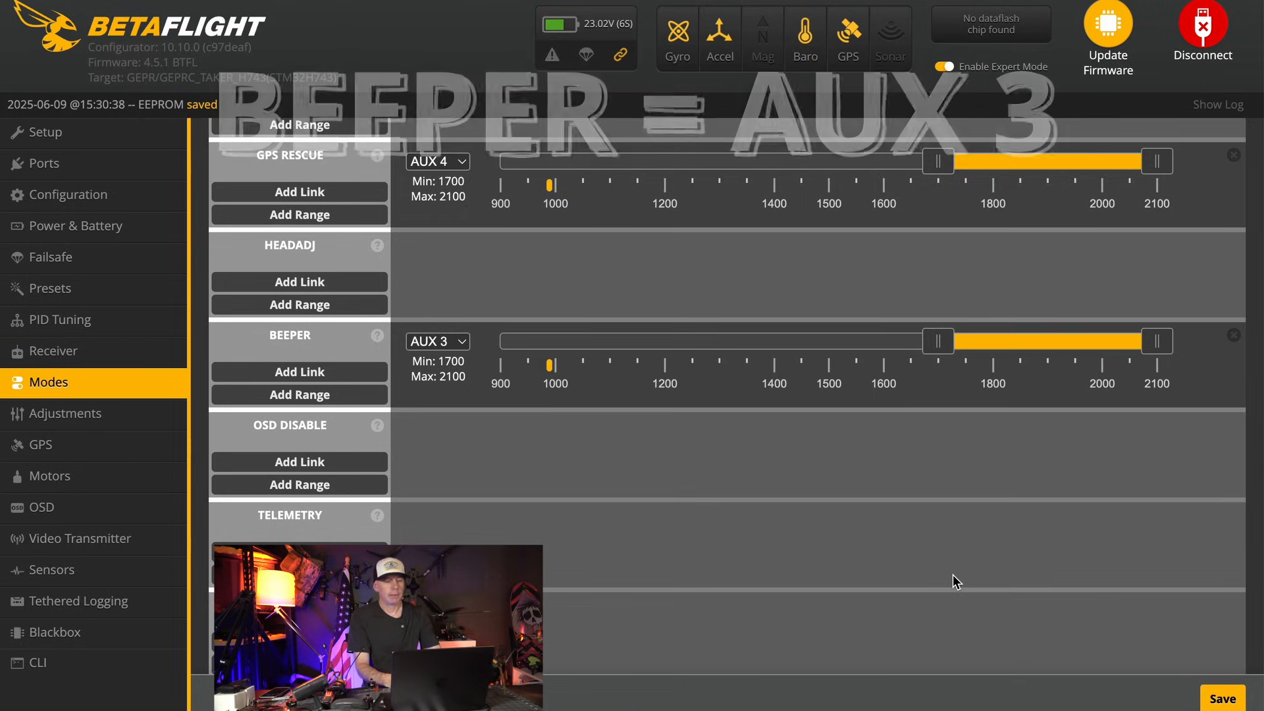
left_click(1222, 698)
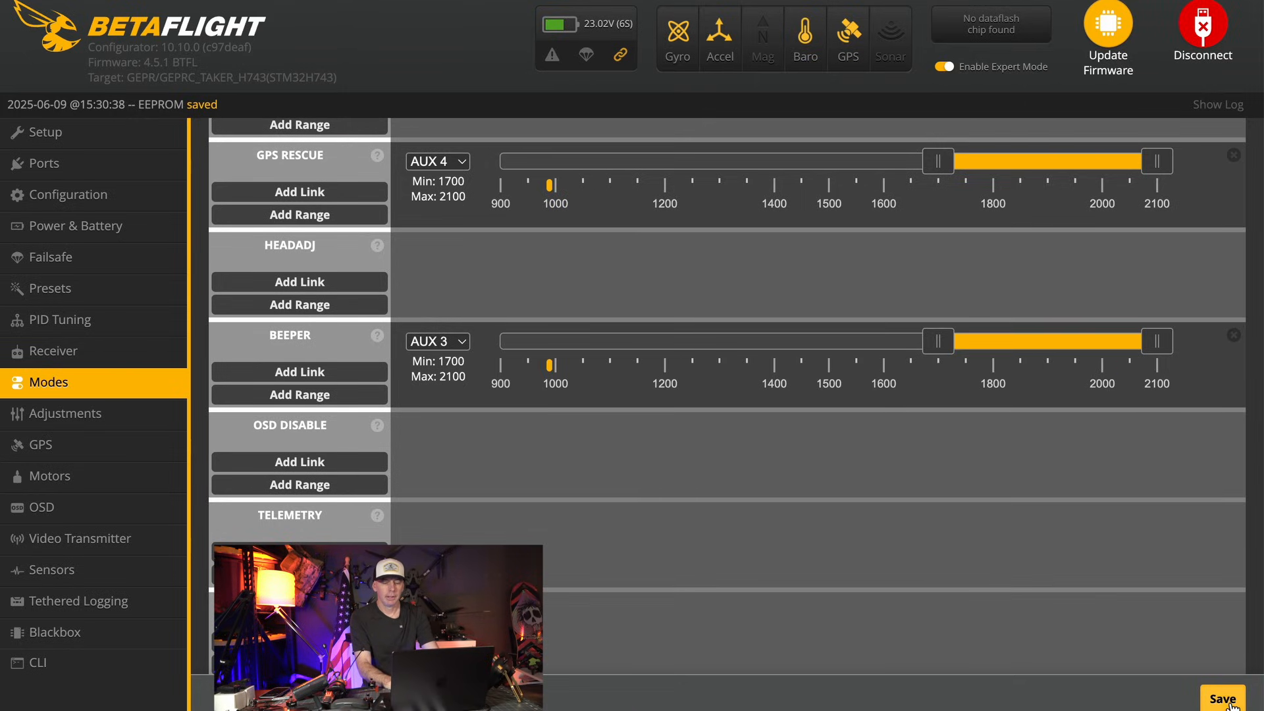
- Look through the remaining flight modes on the Modes page, including PREARM for two-stage arming and the ARM range
scroll(994, 573, "down", 15)
scroll(994, 573, "down", 4)
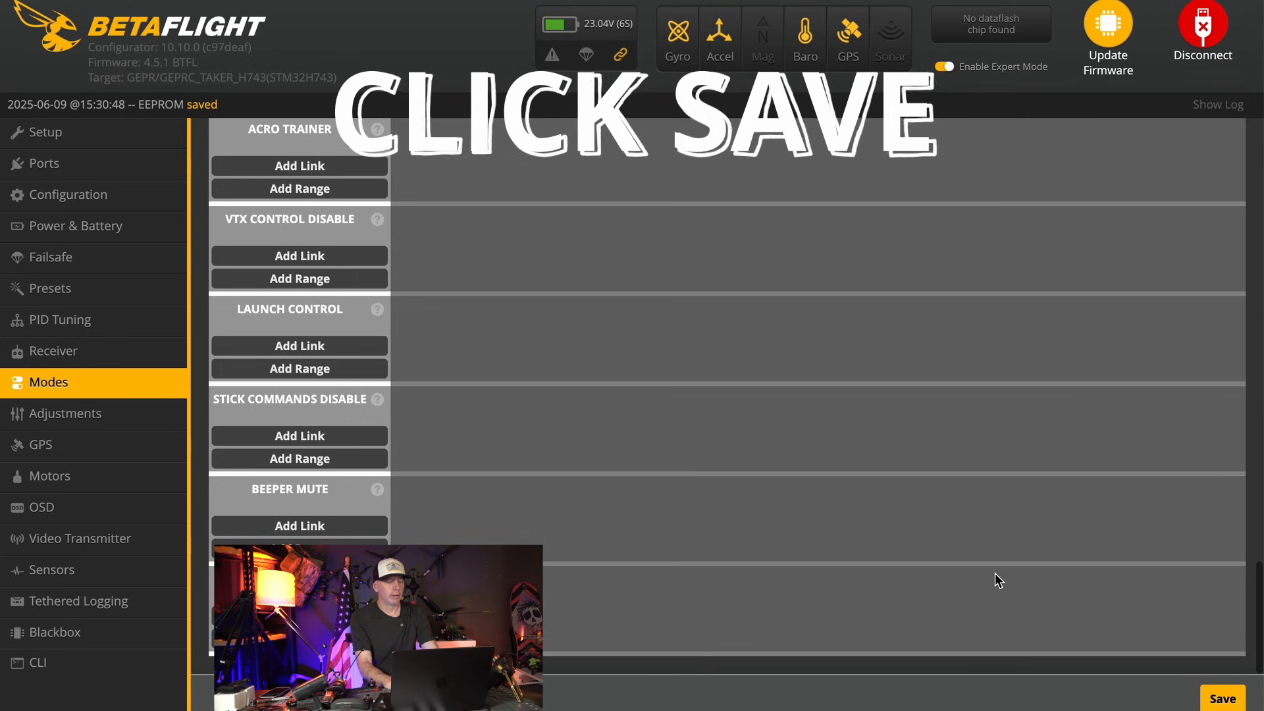
scroll(994, 573, "up", 20)
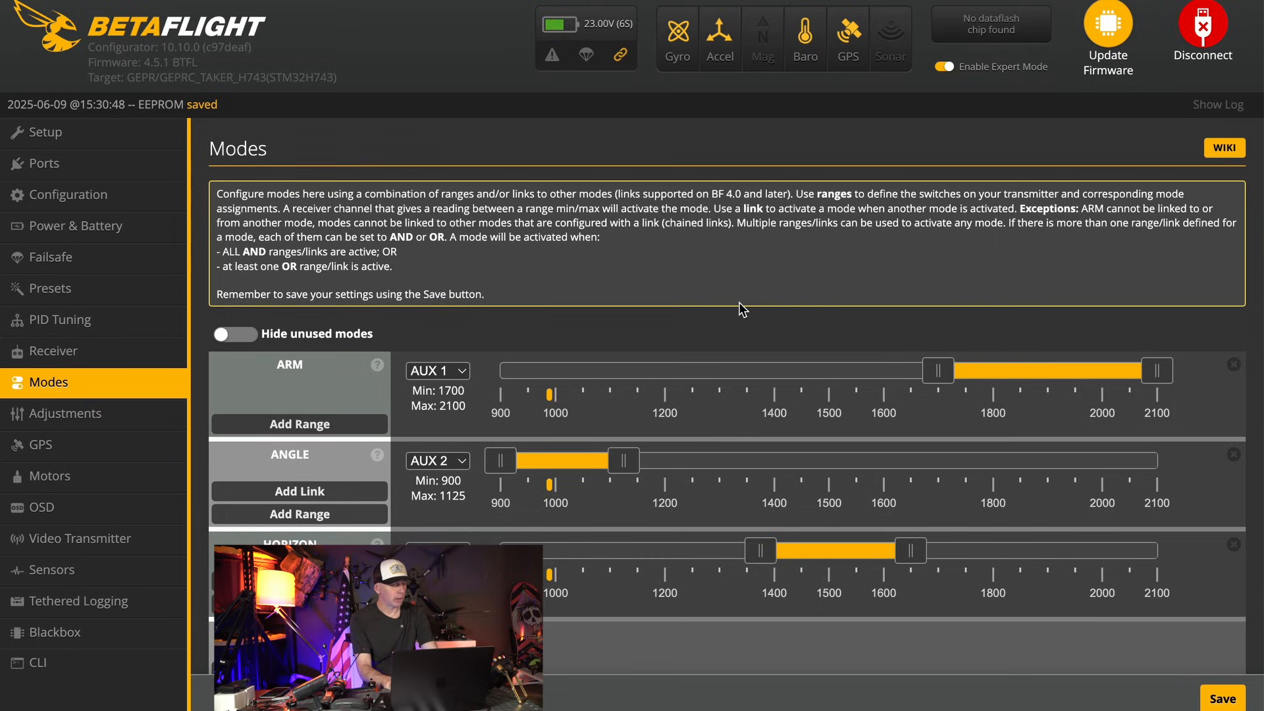
scroll(672, 305, "down", 12)
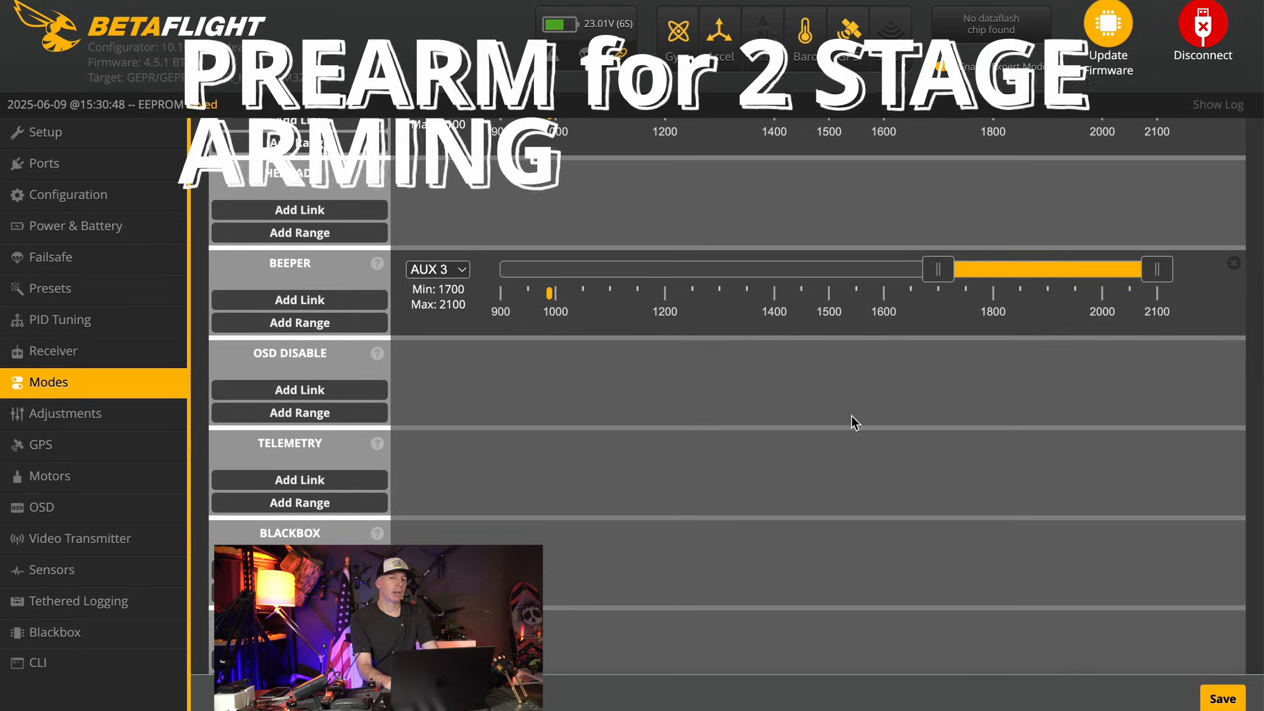
scroll(915, 394, "down", 15)
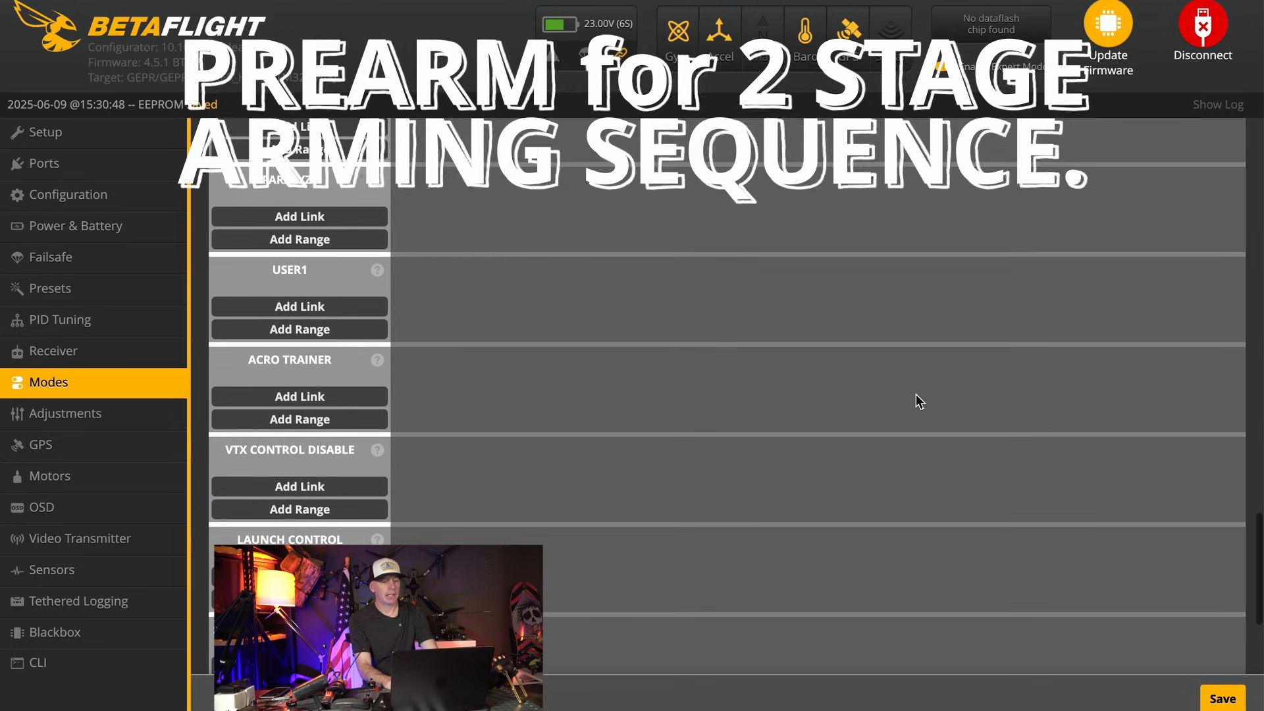
scroll(915, 393, "up", 20)
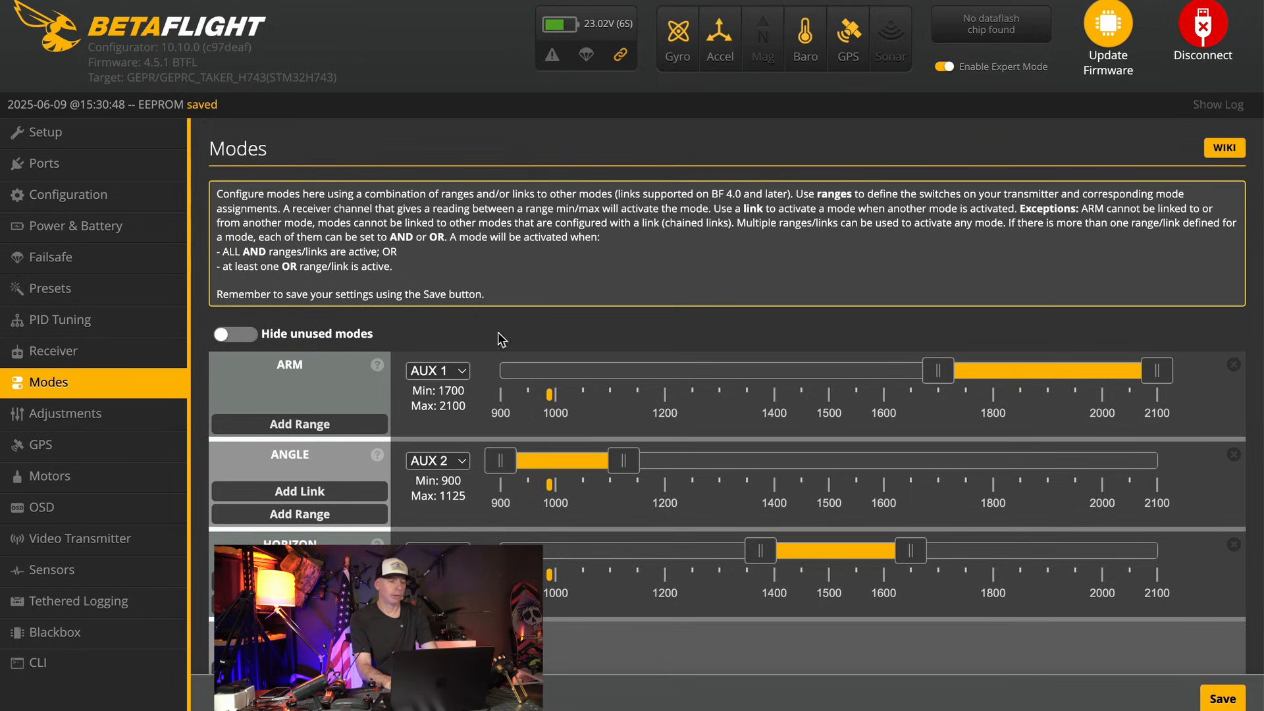
scroll(561, 334, "down", 20)
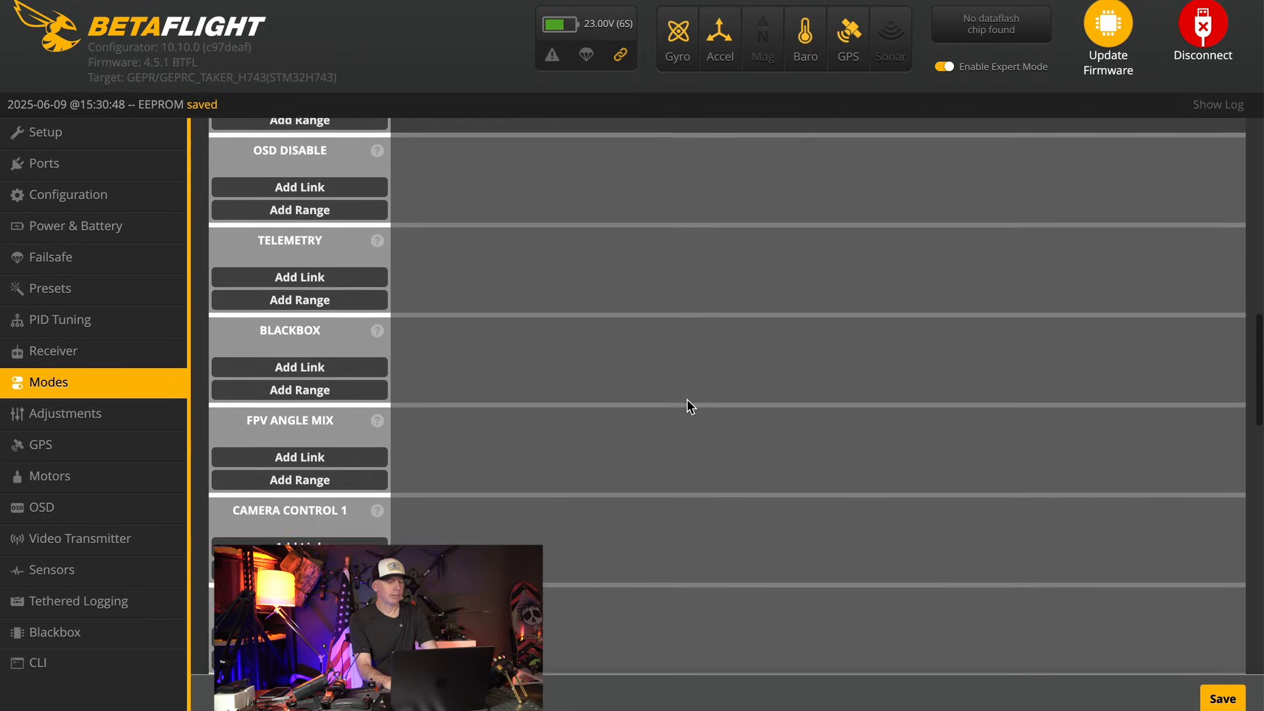
scroll(686, 399, "down", 10)
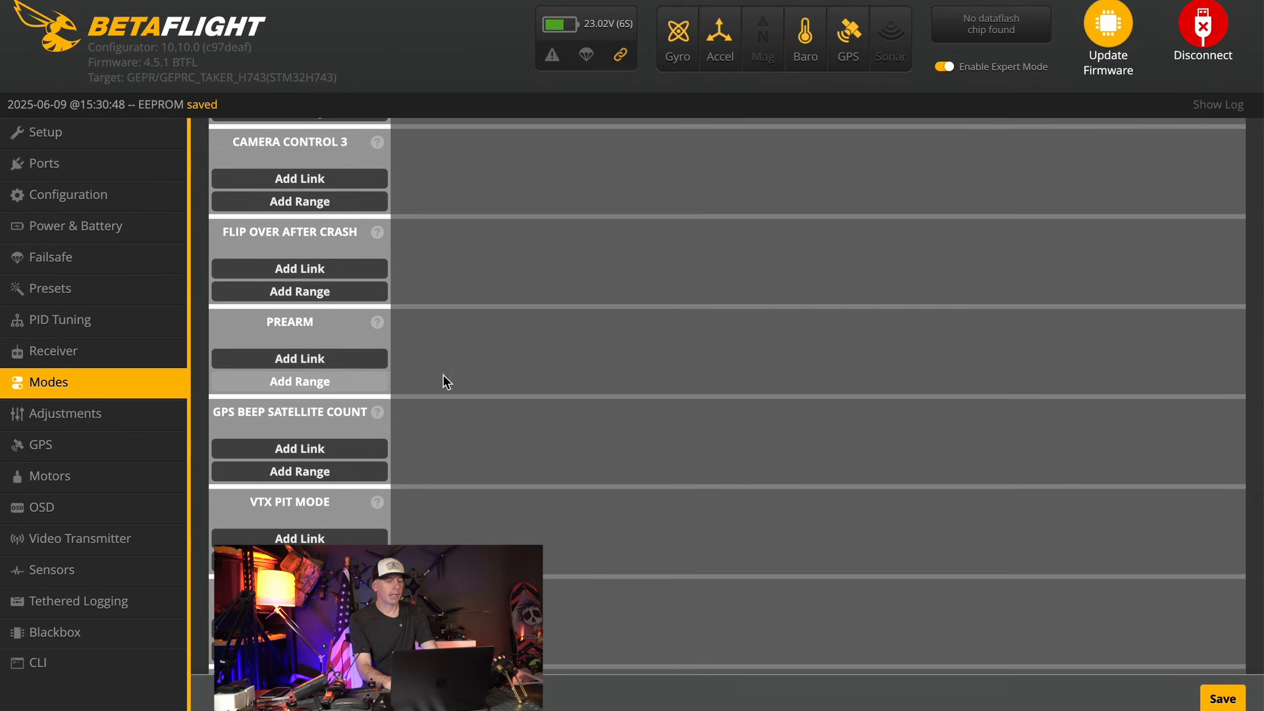
scroll(480, 380, "up", 20)
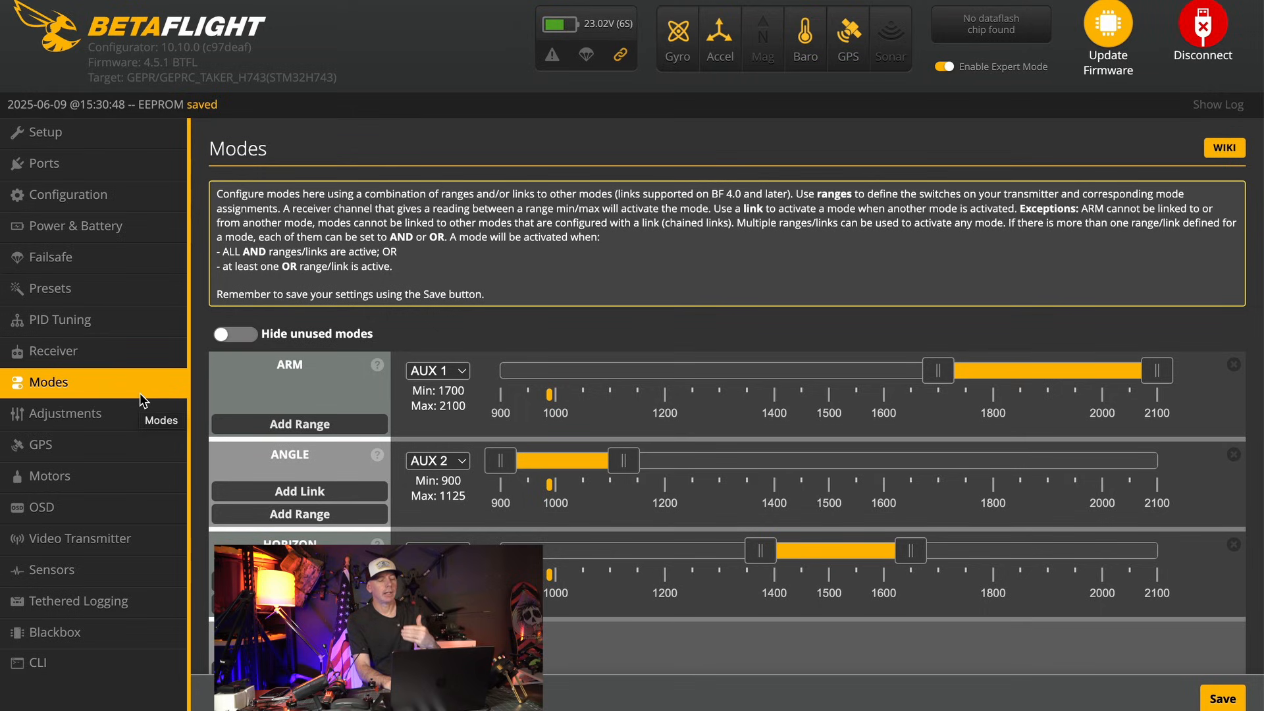
- Check the GPS protocol options, Auto Config, Galileo, home point and ground assistance settings, keeping the UBLOX protocol
left_click(122, 445)
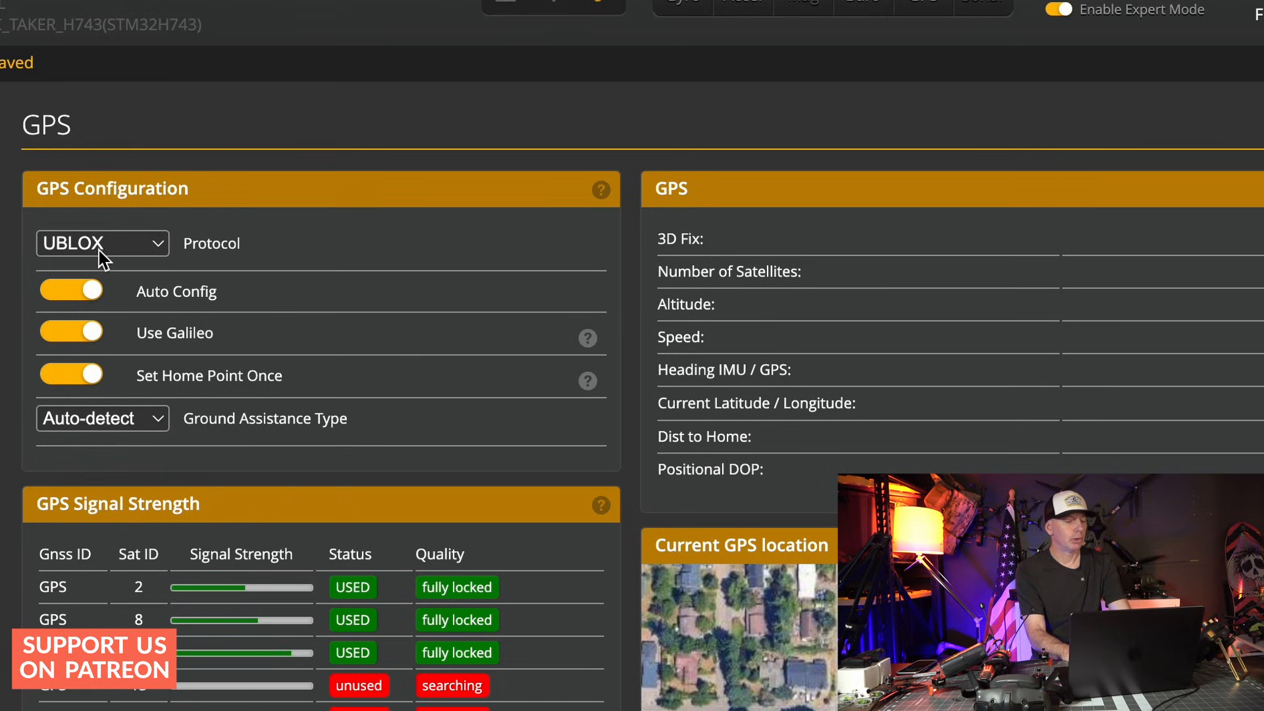
left_click(157, 244)
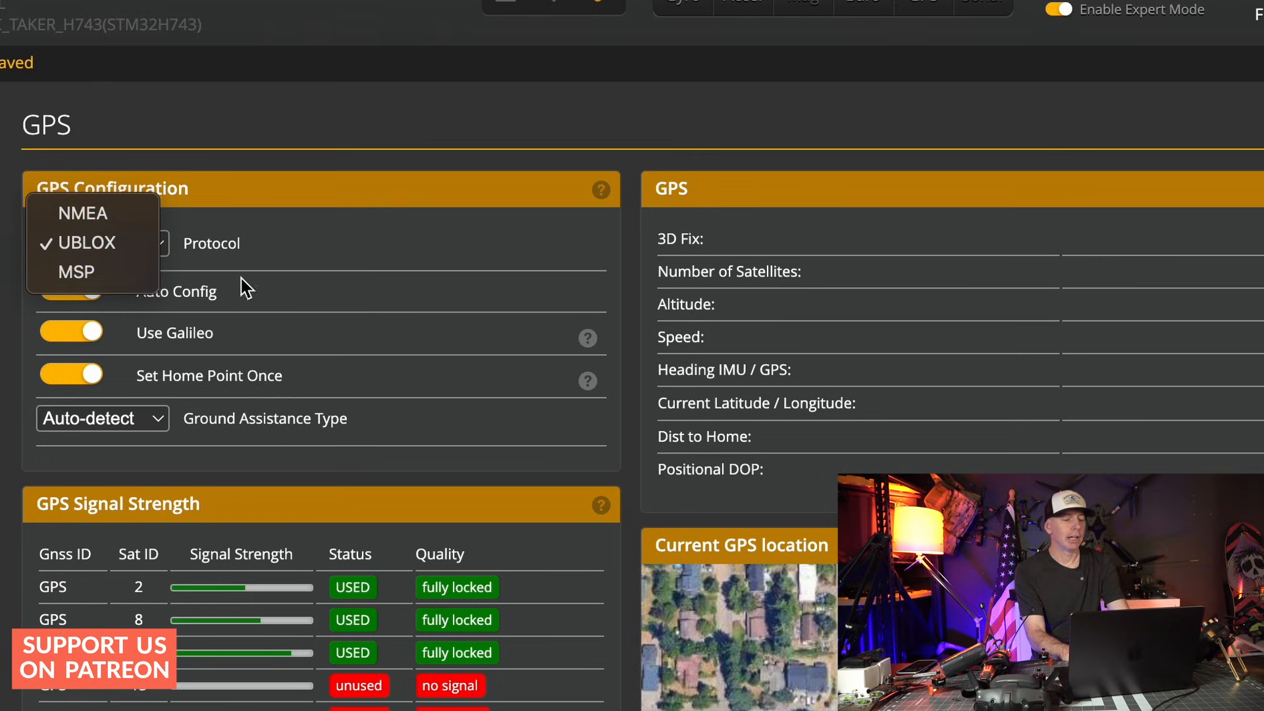
left_click(388, 277)
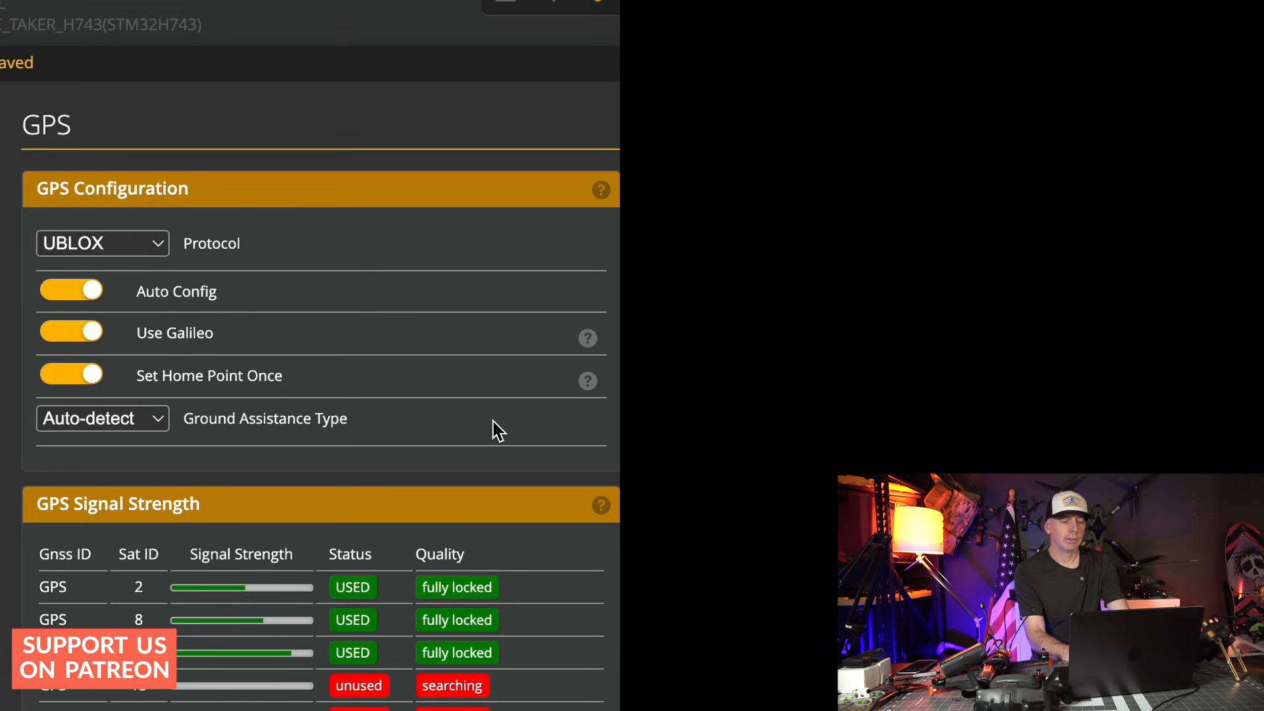
scroll(497, 428, "down", 12)
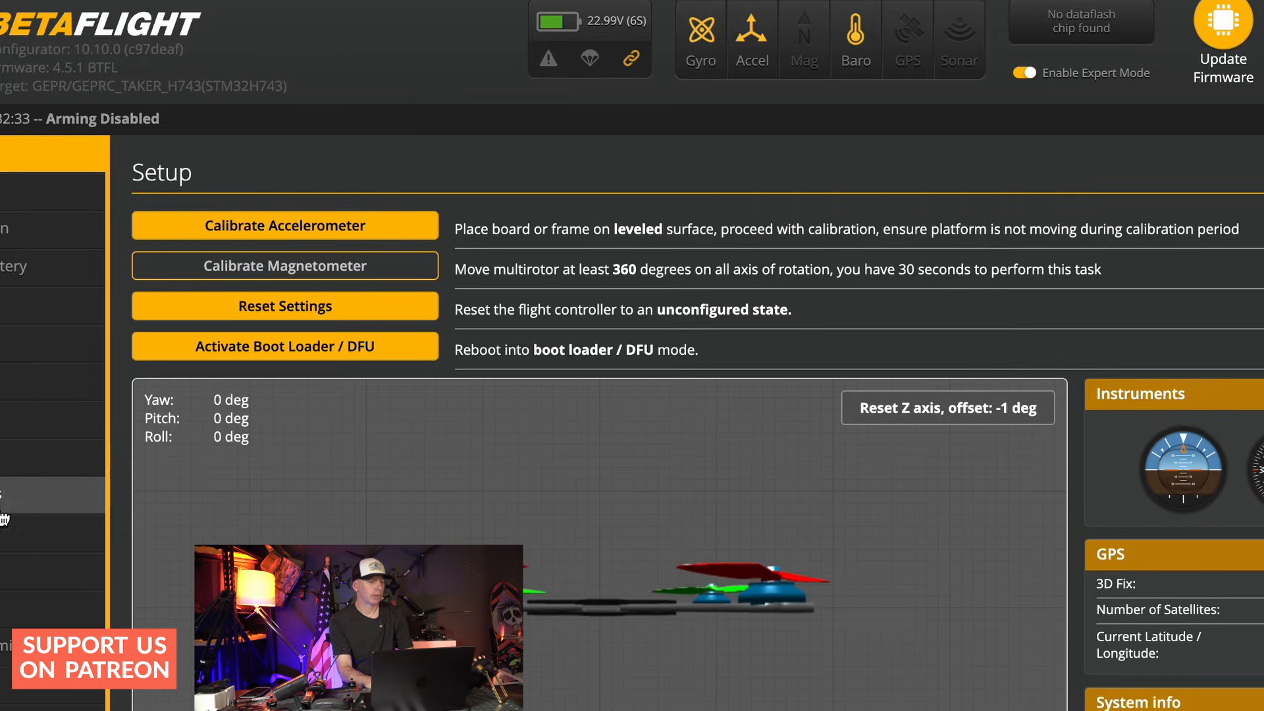
- Try the reversed motor direction option in the Motors page mixer and switch it back off
left_click(52, 570)
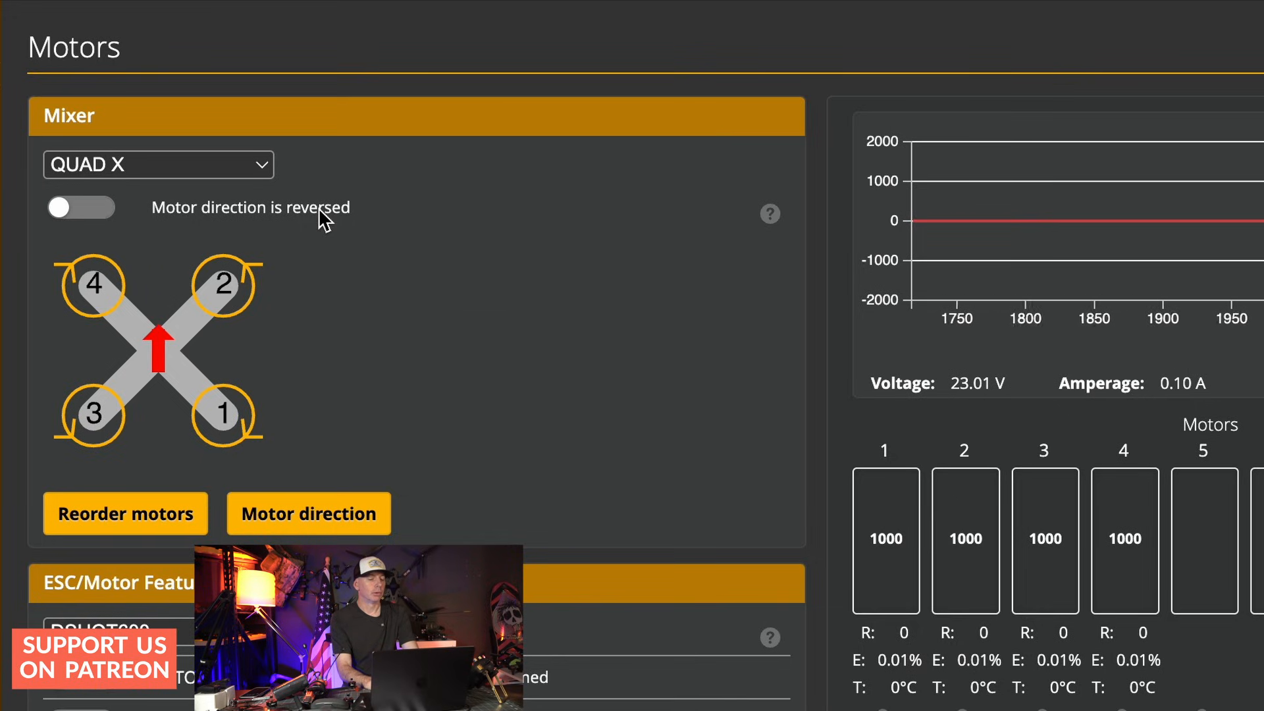
left_click(92, 212)
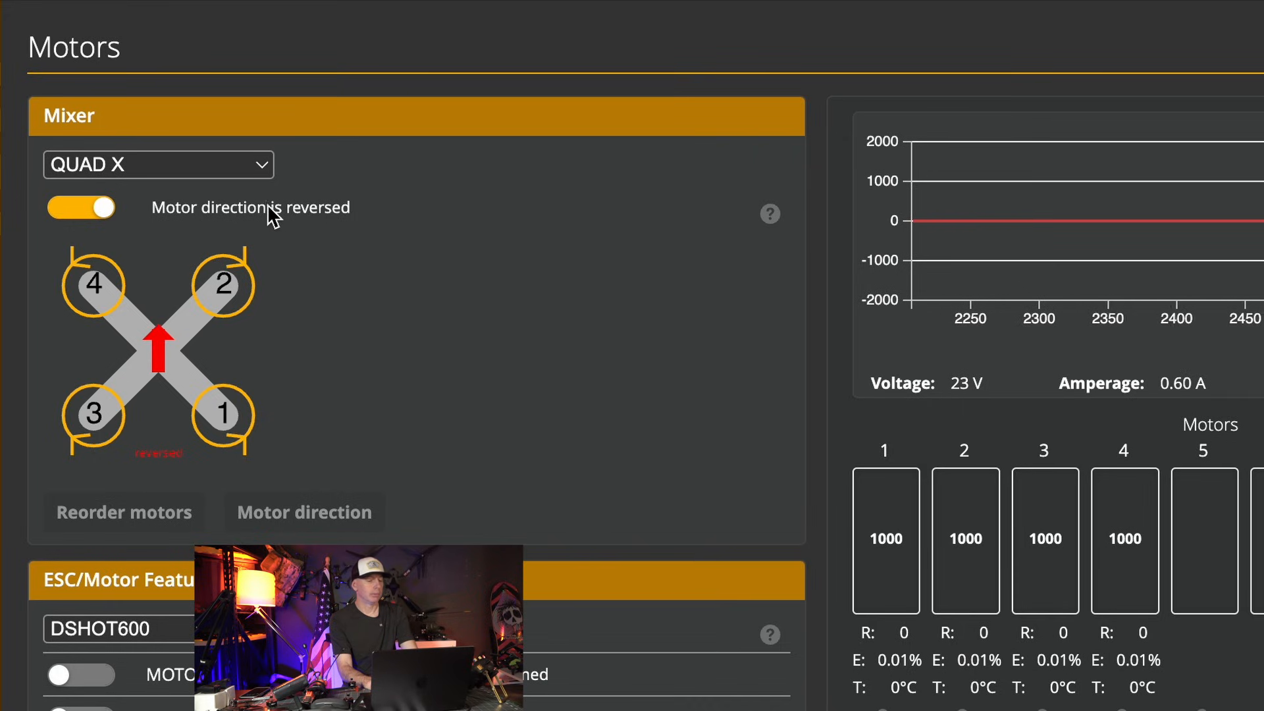
left_click(91, 212)
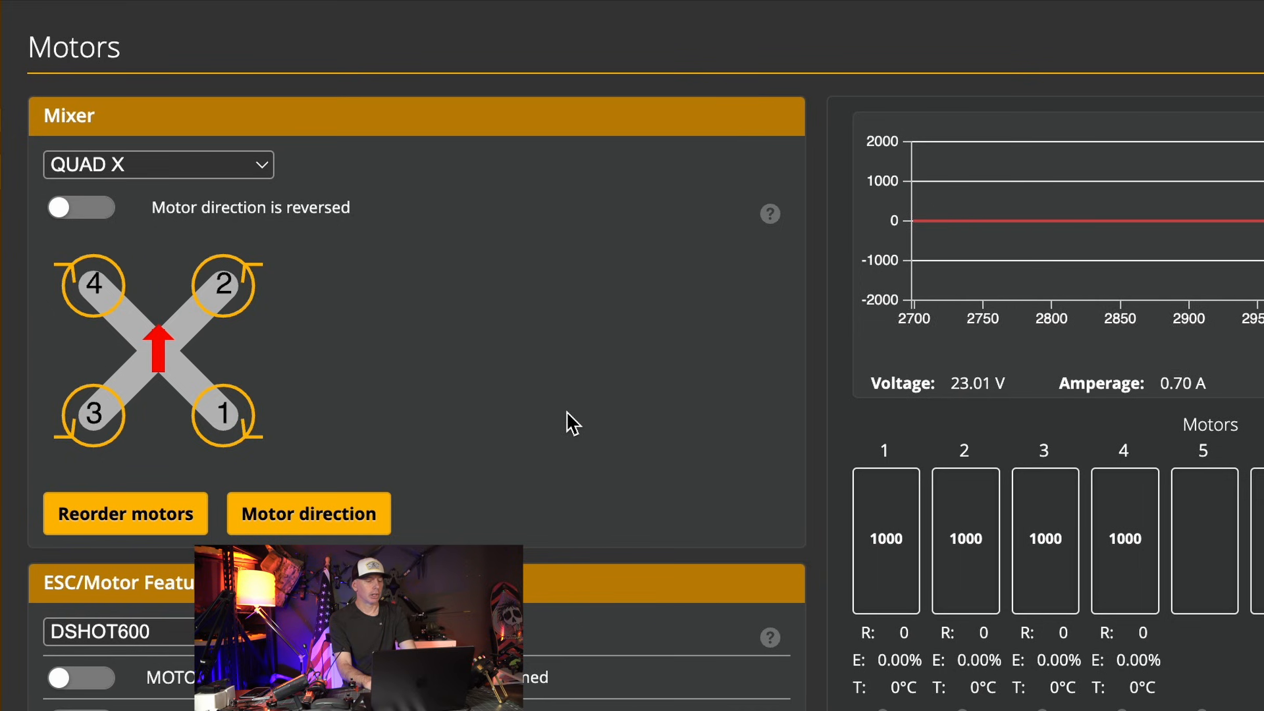
- Review the ESC/motor protocol, MOTOR_STOP, Bidirectional DShot and motor poles settings alongside the motor order diagram
scroll(566, 422, "down", 5)
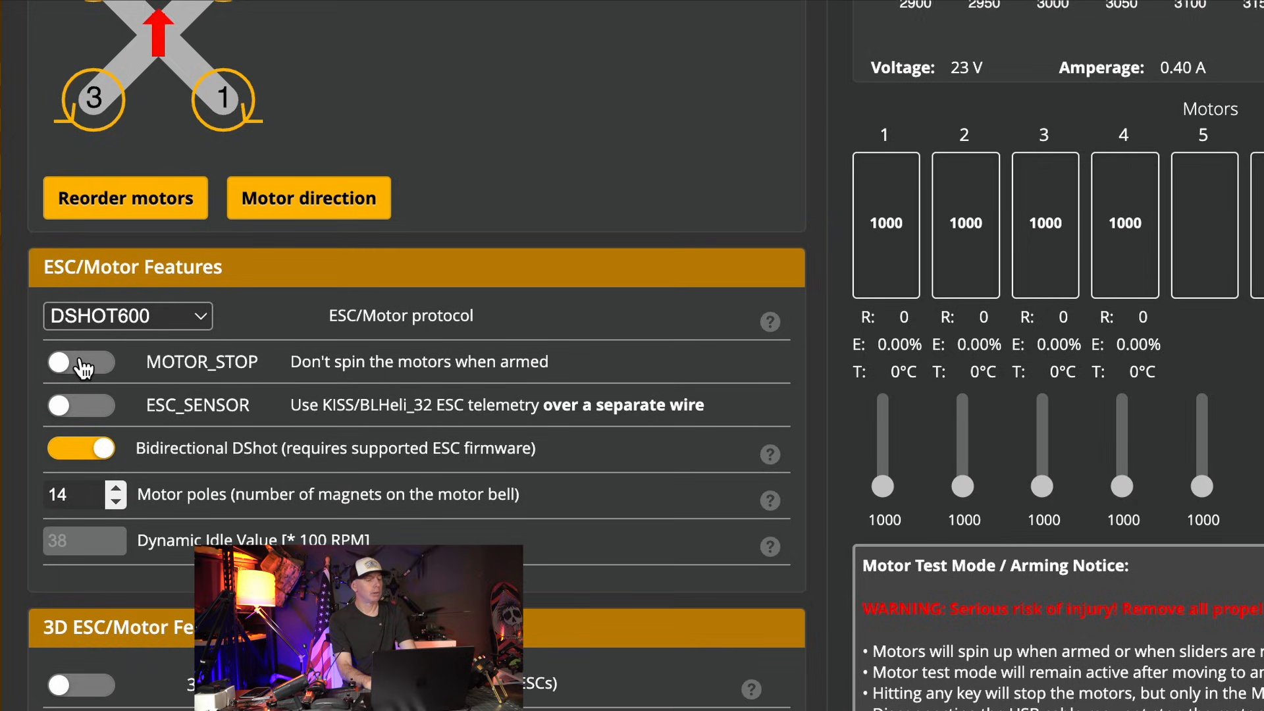
scroll(621, 175, "up", 4)
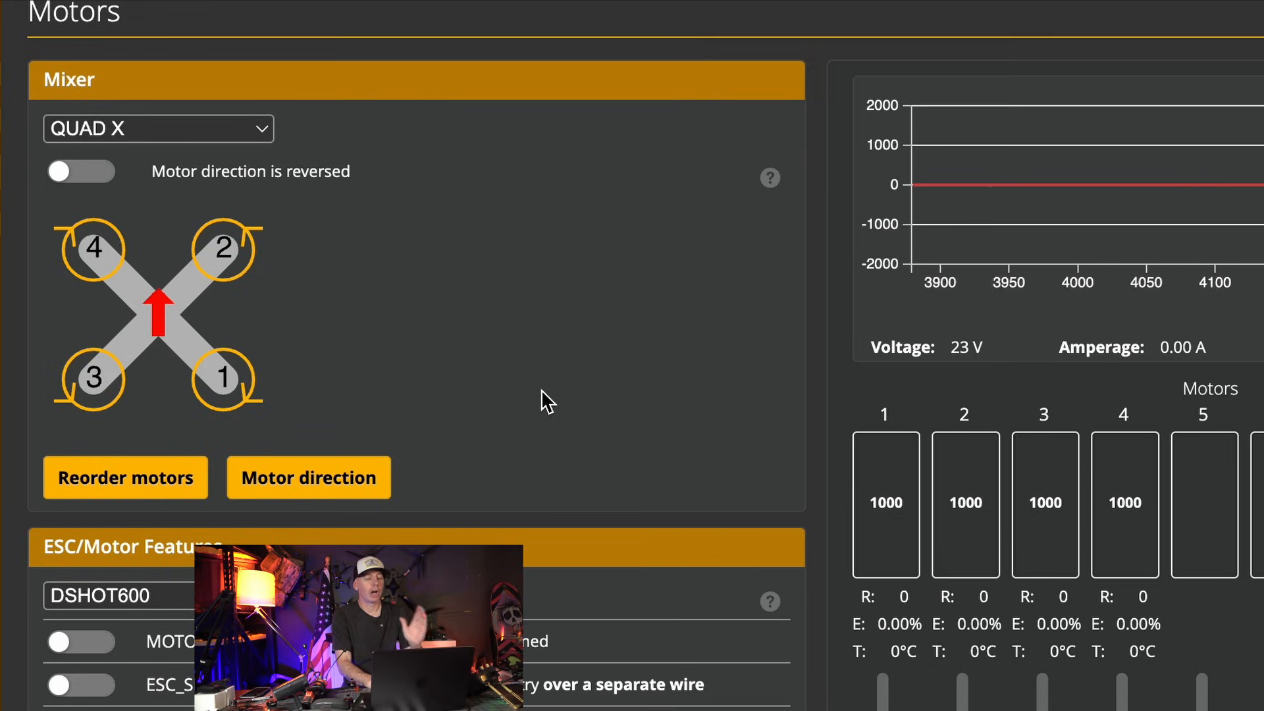
scroll(543, 399, "down", 1)
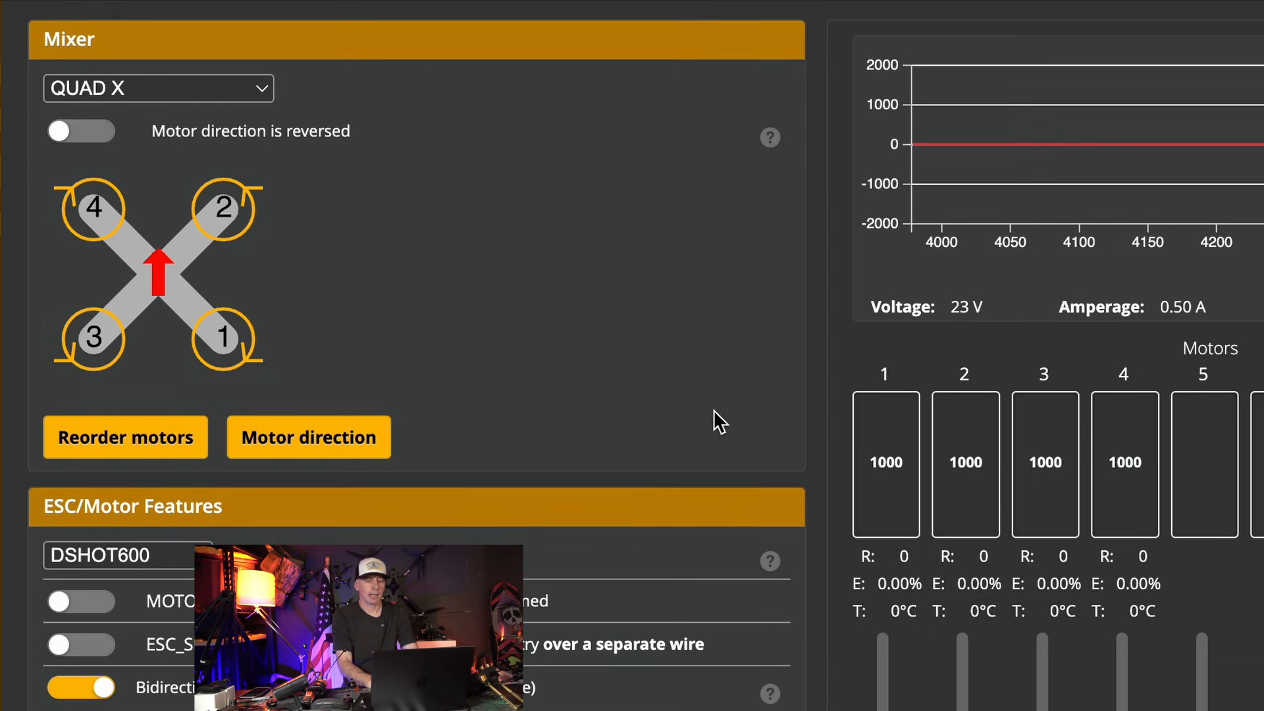
scroll(714, 411, "down", 4)
scroll(713, 410, "up", 5)
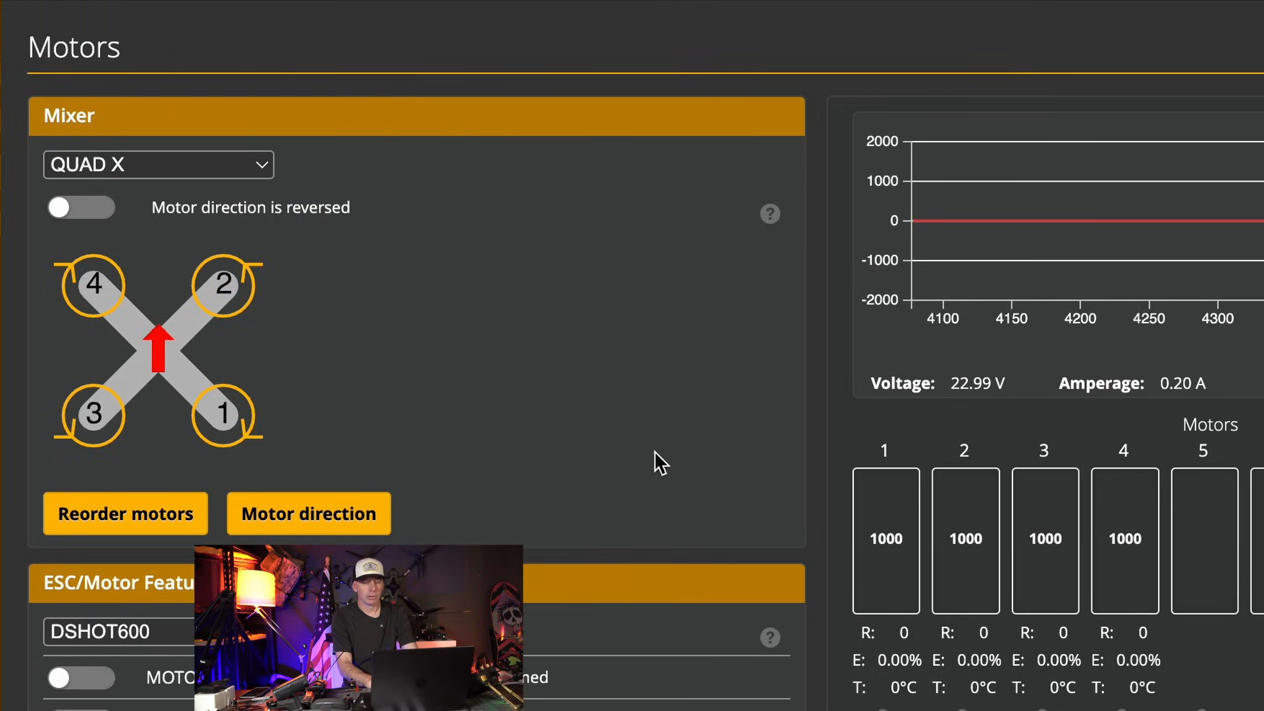
- Examine the OSD preview layout, video format, units, timers and enabled elements on the OSD page
left_click(1, 619)
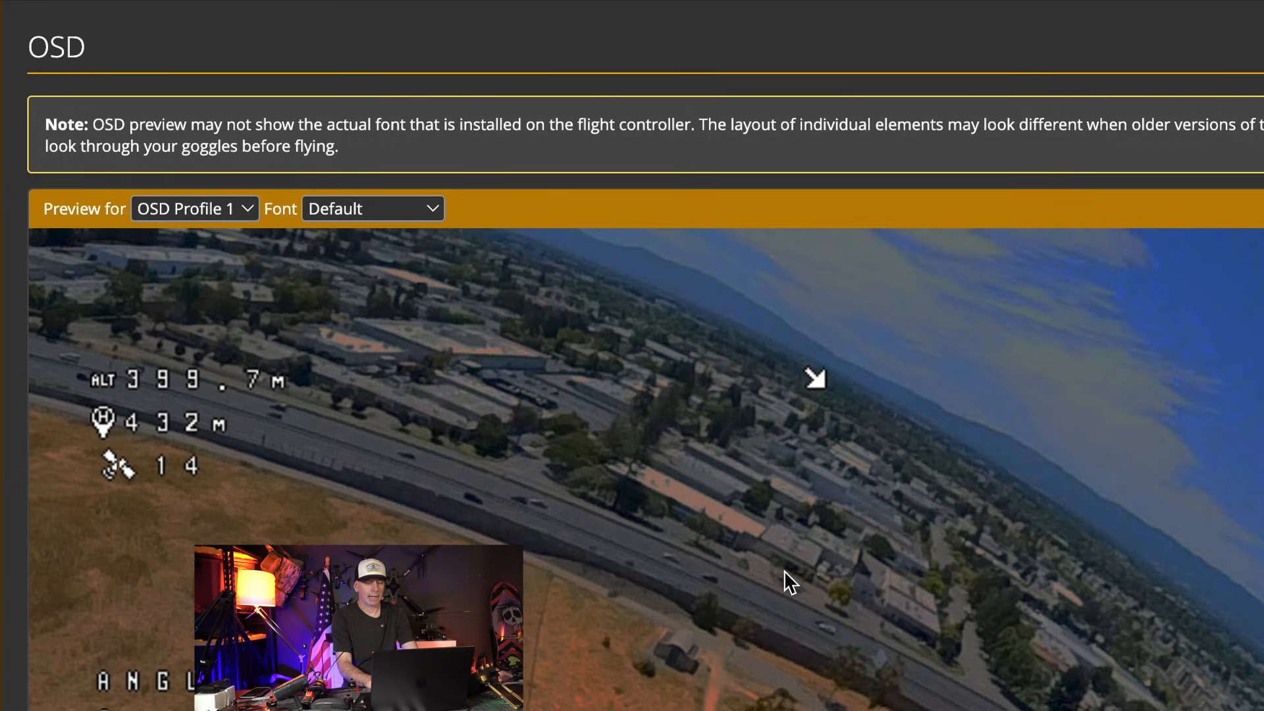
scroll(614, 449, "down", 3)
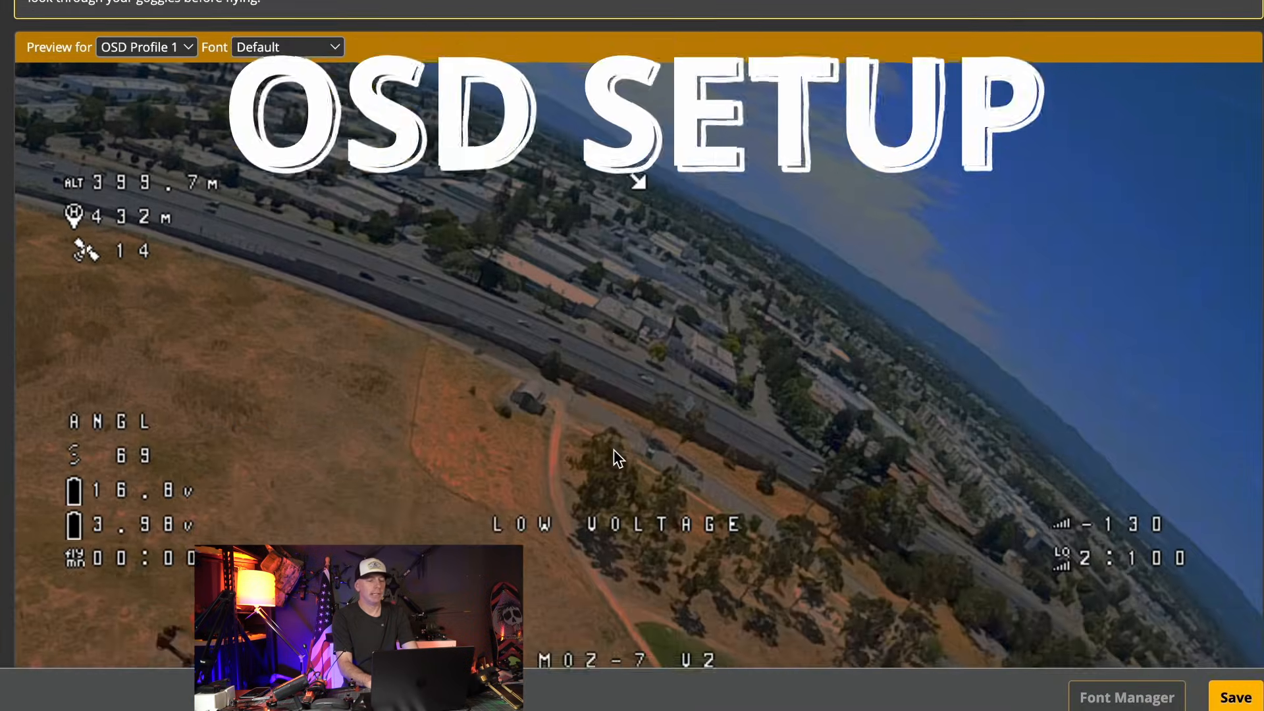
scroll(614, 451, "up", 1)
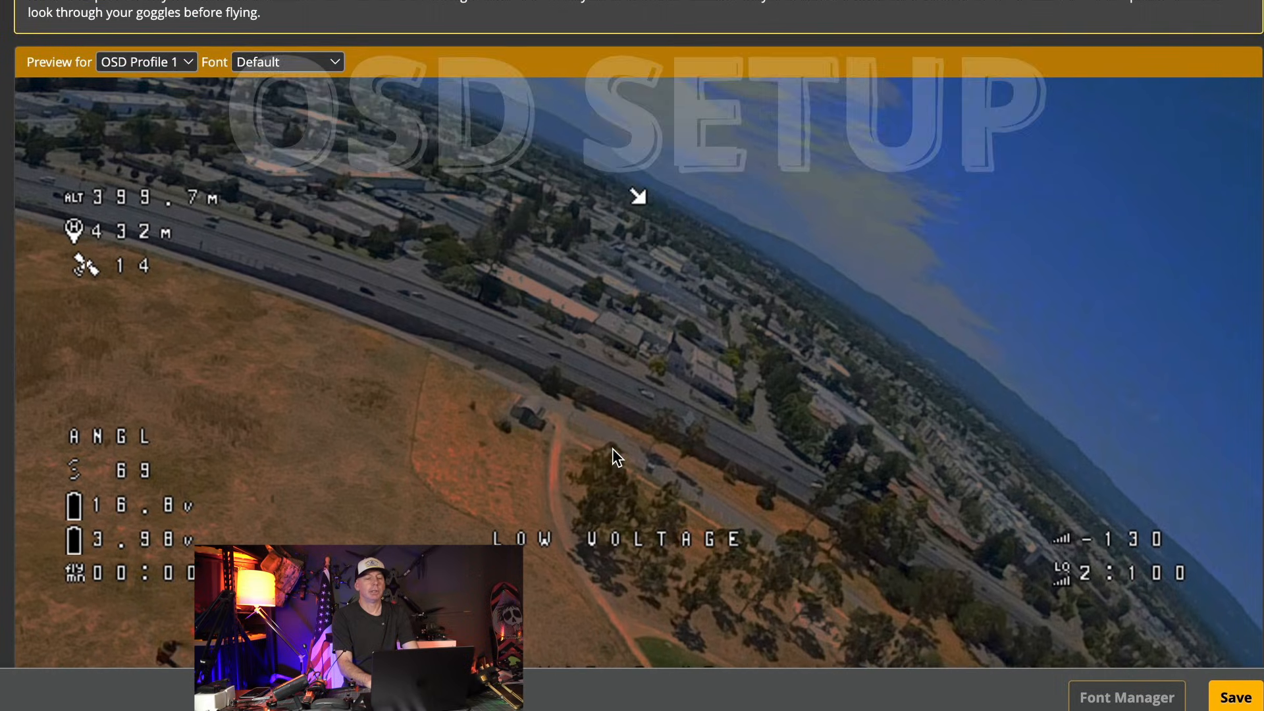
scroll(614, 452, "down", 1)
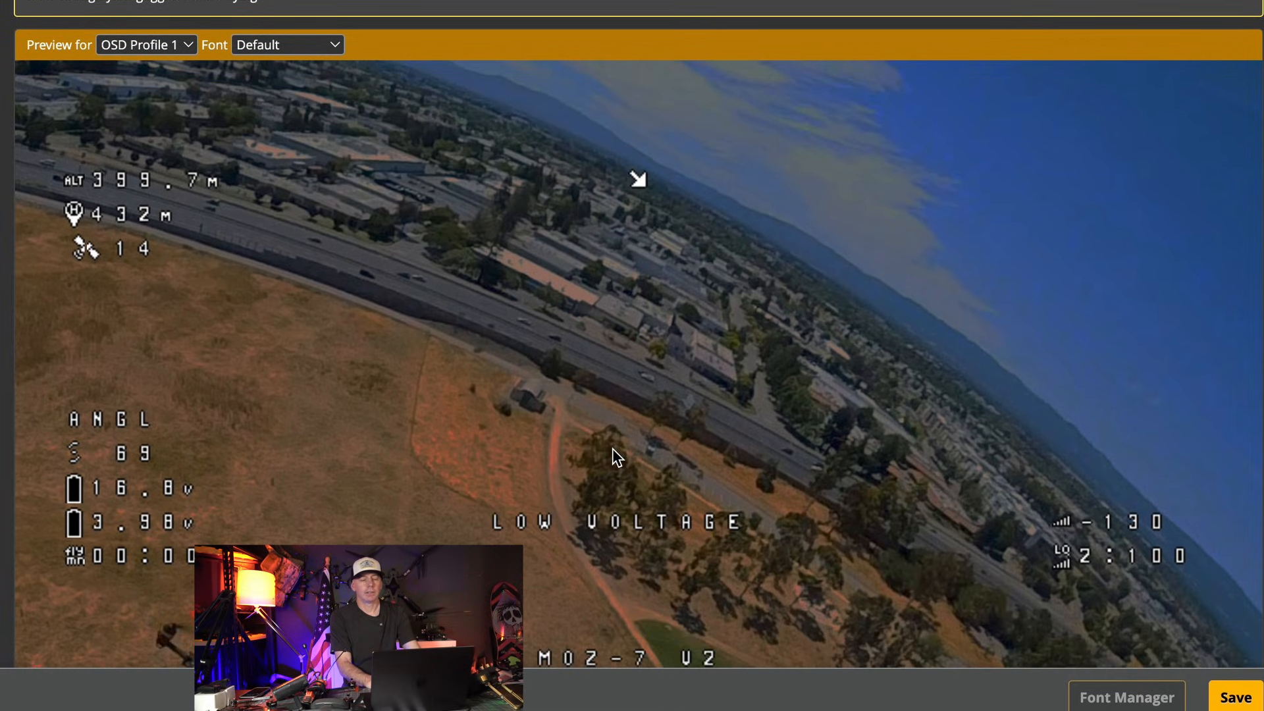
scroll(637, 446, "down", 9)
scroll(769, 414, "down", 8)
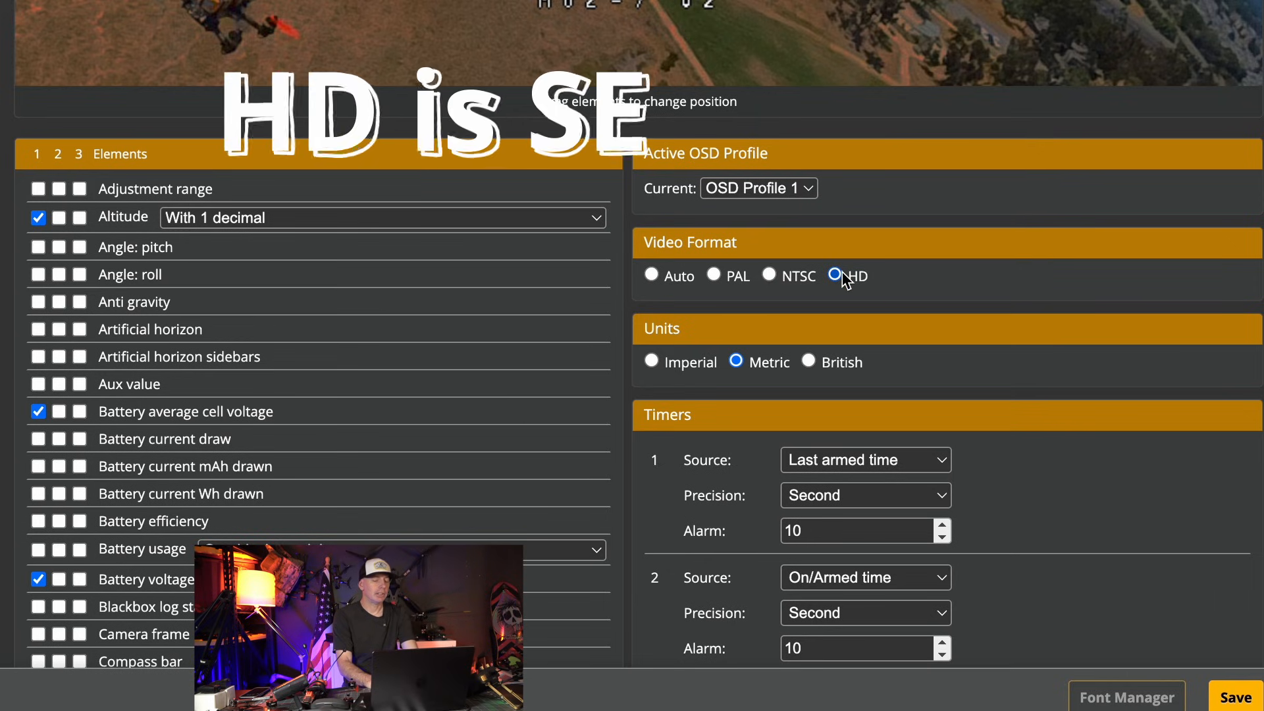
scroll(1014, 298, "down", 1)
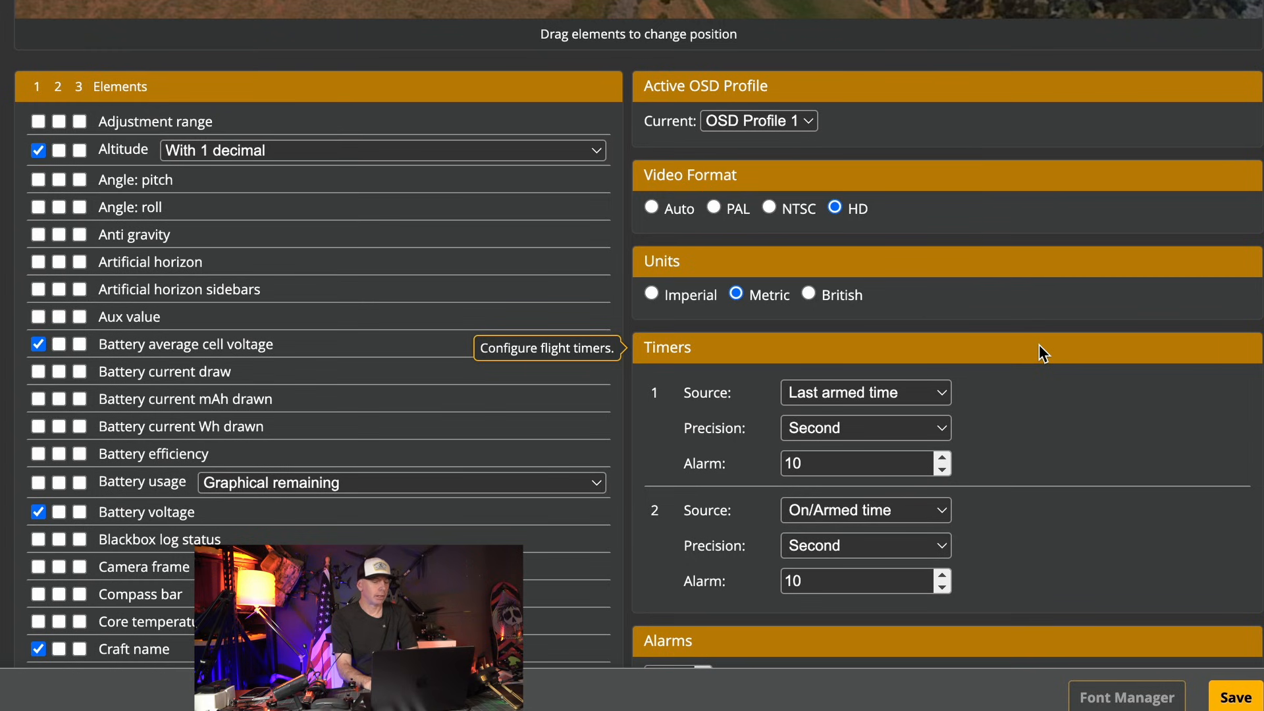
scroll(1039, 345, "up", 2)
scroll(1039, 345, "down", 4)
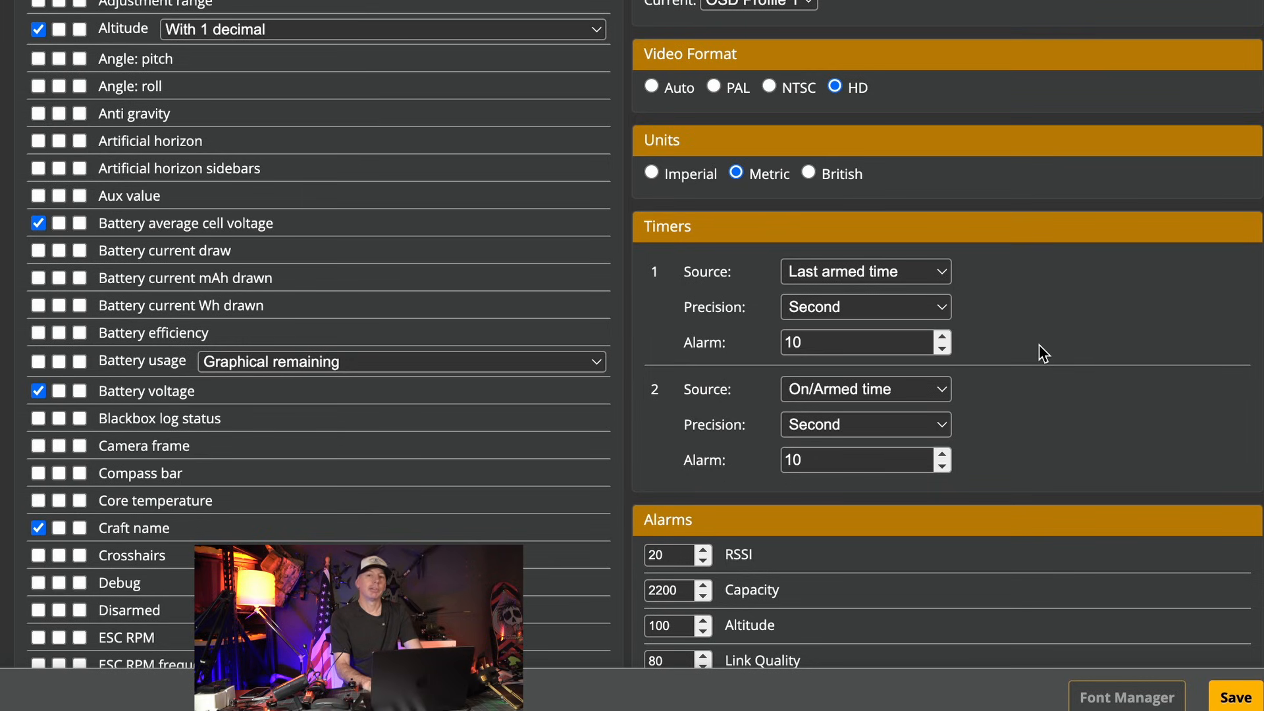
scroll(1038, 345, "up", 2)
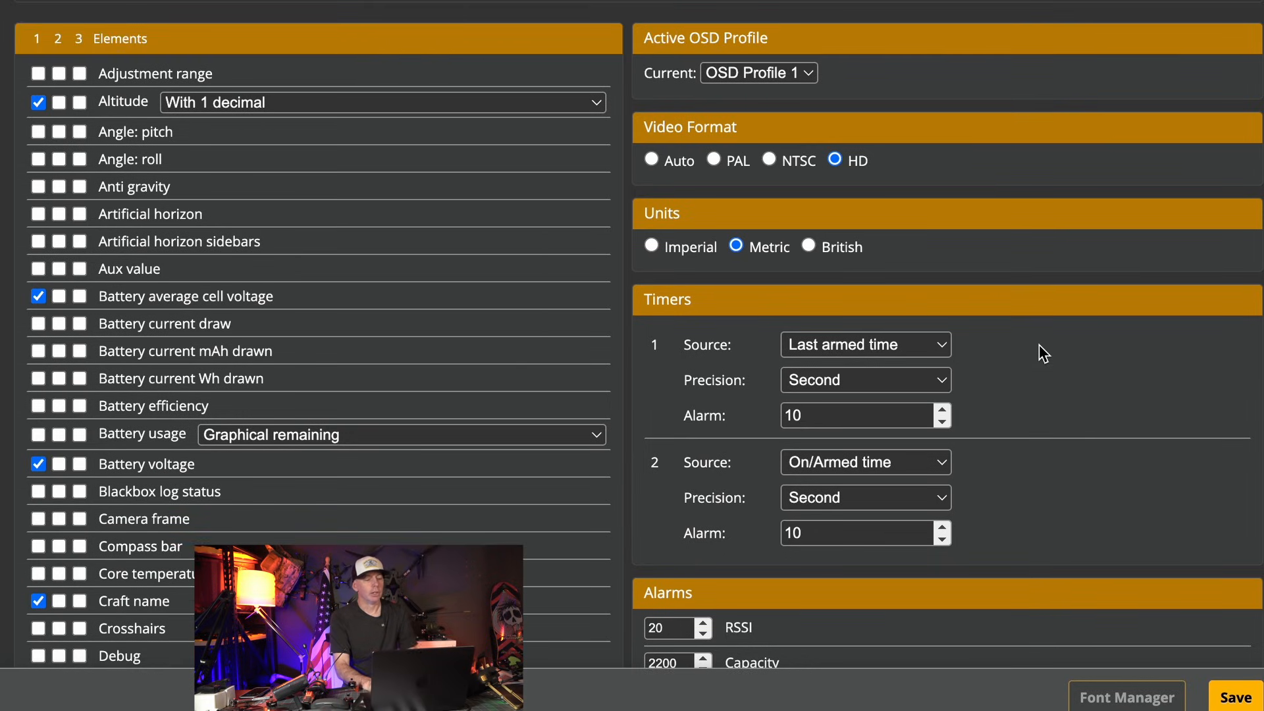
scroll(1039, 345, "down", 15)
scroll(1039, 345, "up", 1)
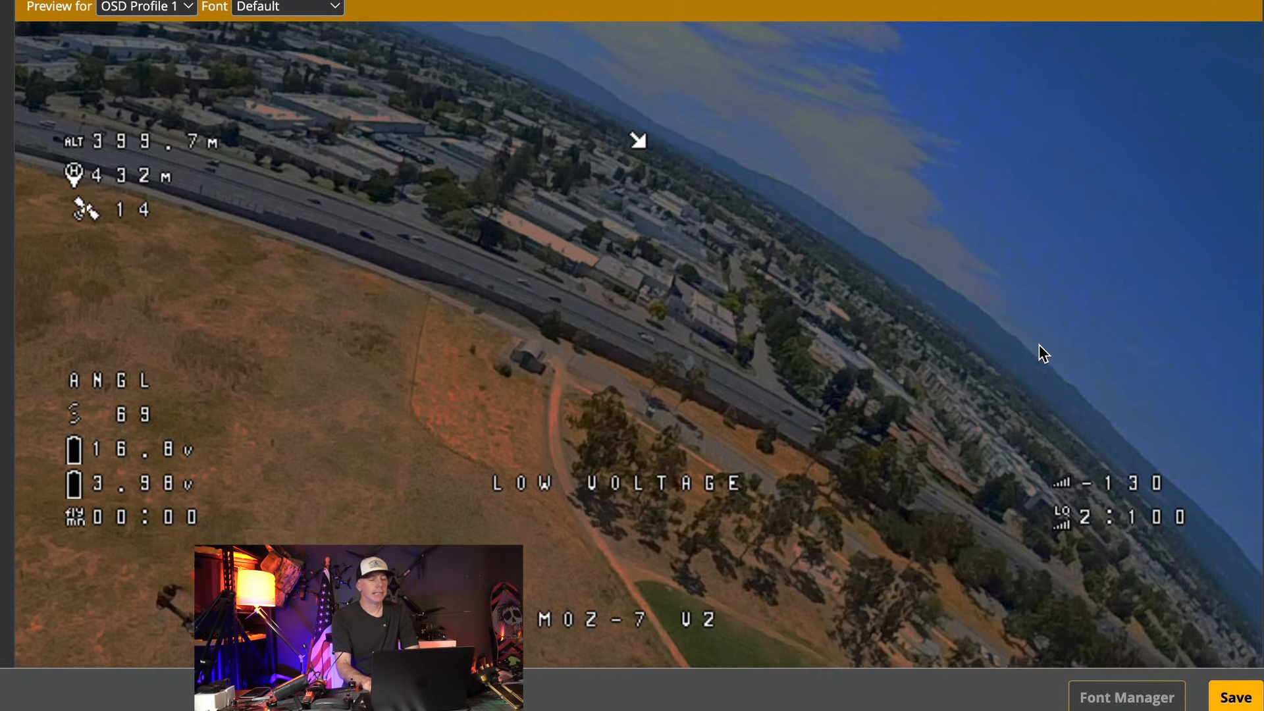
- Move the home arrow up and left and the LOW VOLTAGE warning slightly down in the OSD preview, and save
scroll(1039, 345, "down", 1)
left_click_drag(642, 102, 599, 81)
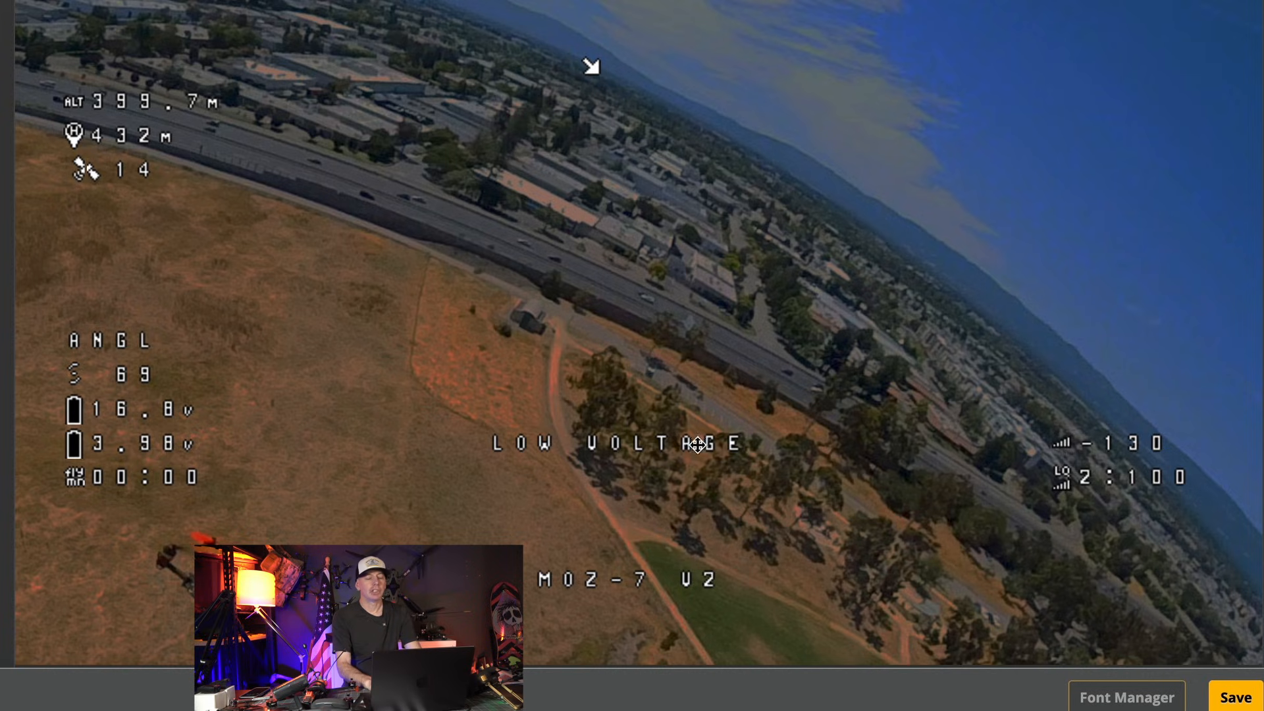
left_click_drag(497, 440, 495, 476)
left_click(1242, 701)
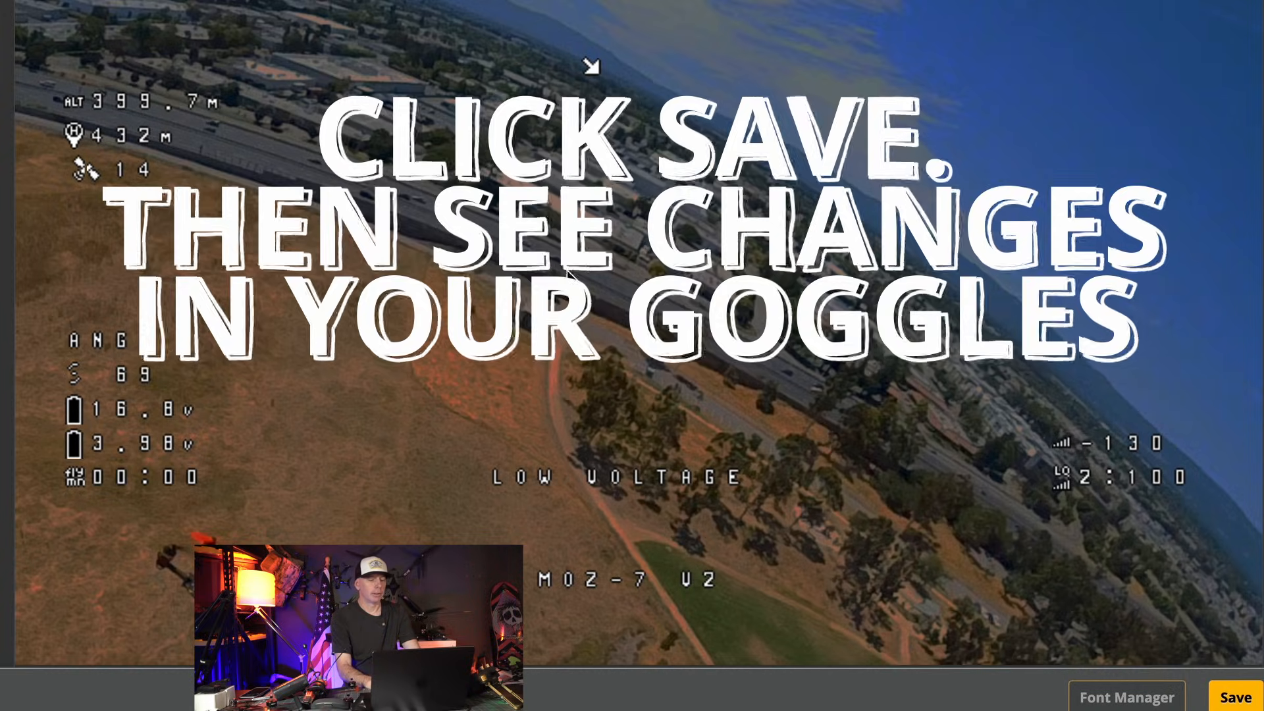
- Browse the selectable OSD elements together with the timer, alarm and warning settings below the preview
scroll(533, 263, "down", 2)
scroll(532, 260, "down", 5)
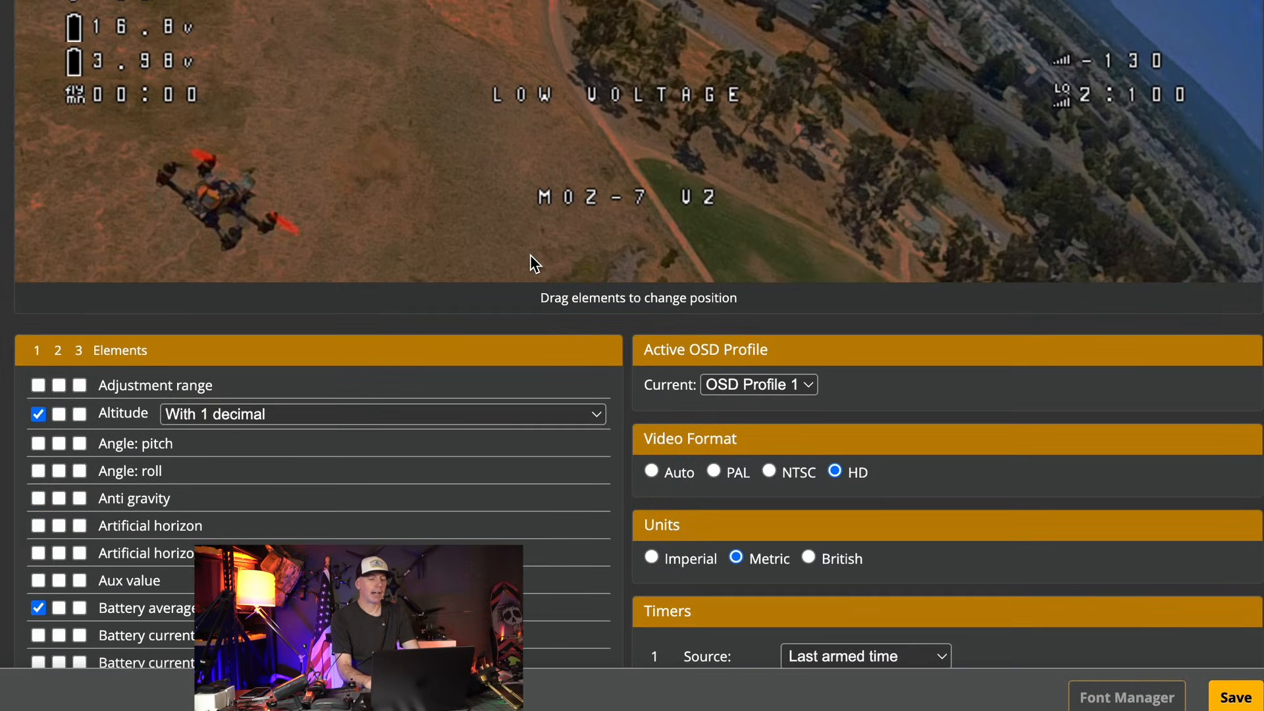
scroll(923, 245, "down", 2)
scroll(924, 245, "down", 2)
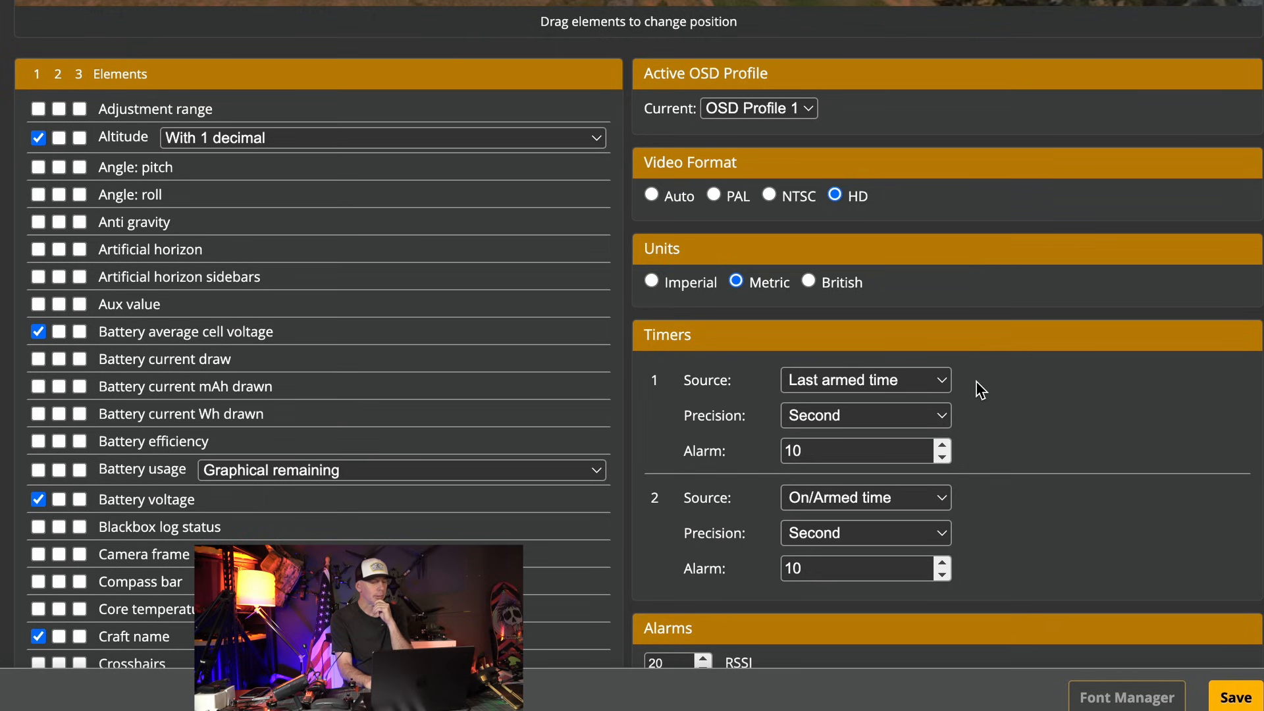
scroll(980, 388, "down", 1)
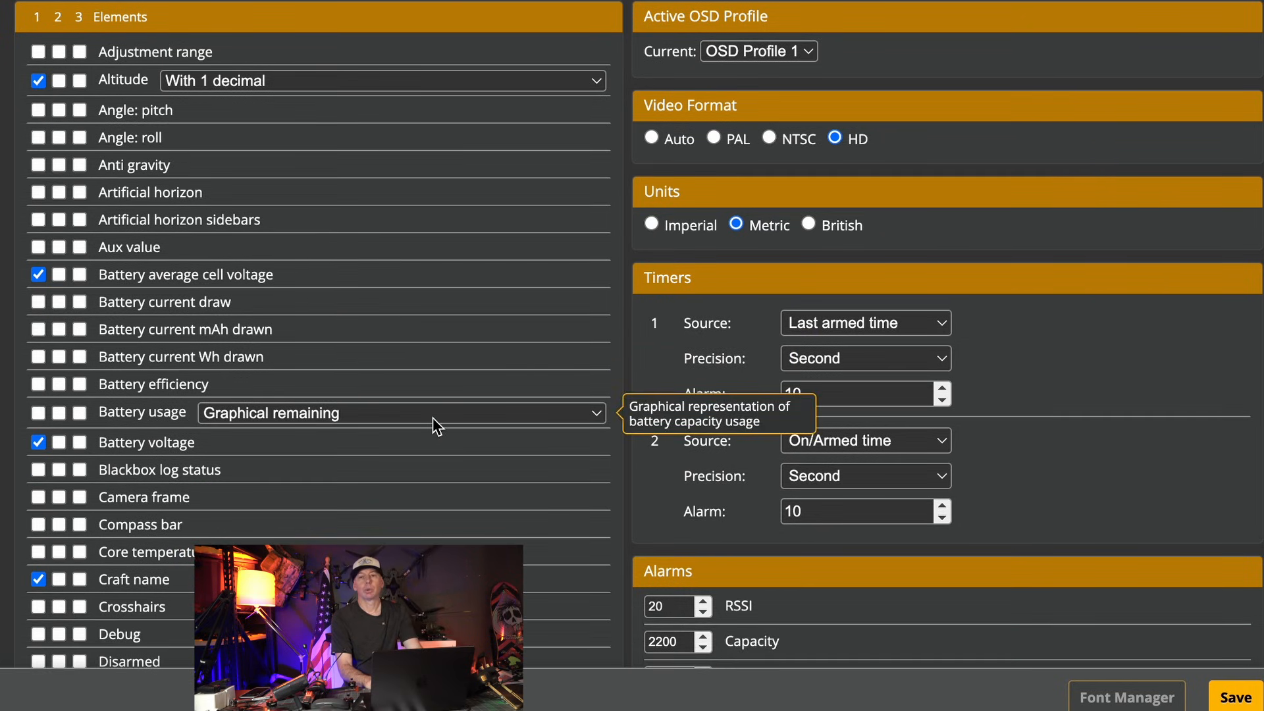
scroll(432, 417, "down", 2)
scroll(433, 417, "down", 5)
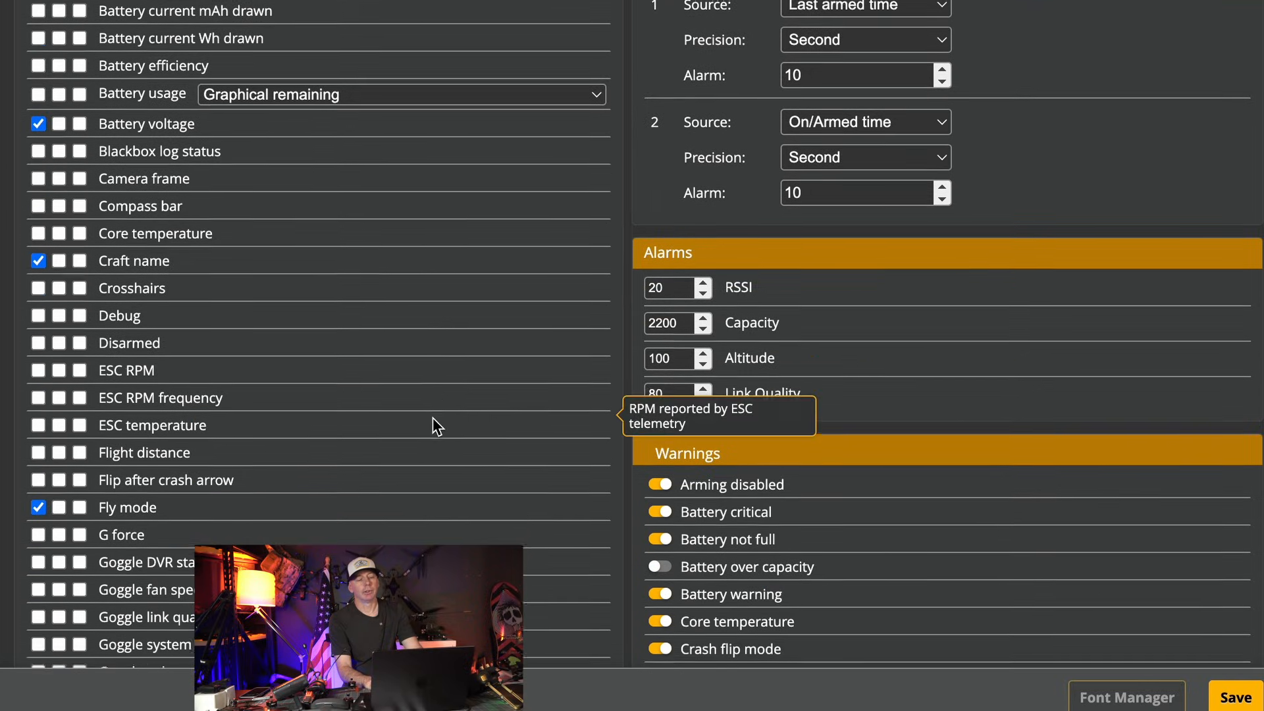
scroll(432, 417, "up", 15)
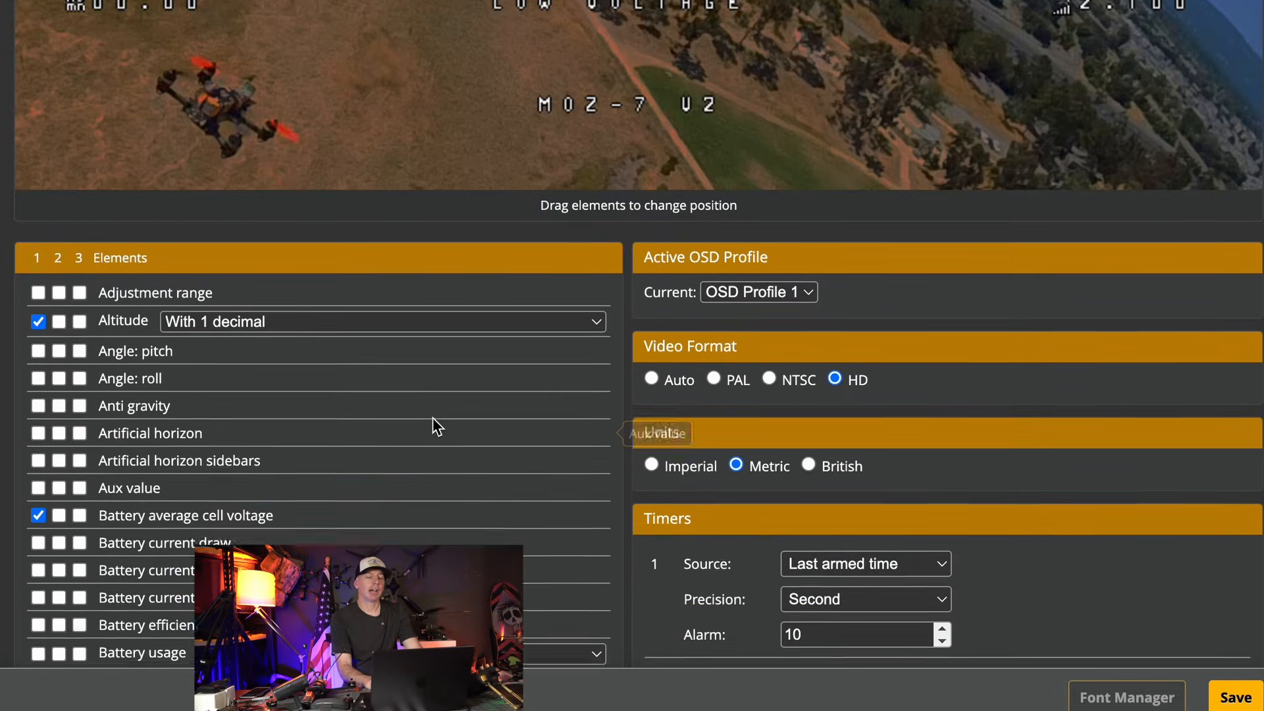
- Check the OSD Profile 1 preview against its enabled elements, video format, units, timers, alarms, warnings and flight statistics
scroll(432, 417, "up", 4)
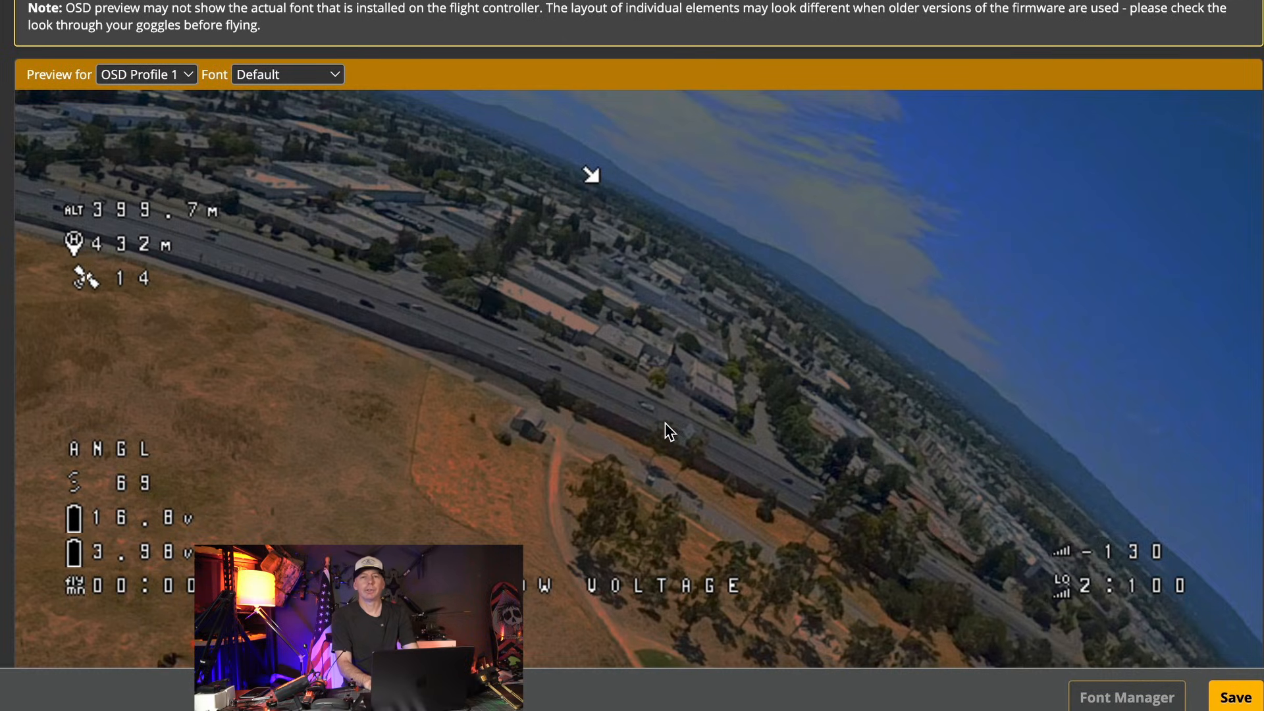
scroll(665, 422, "down", 10)
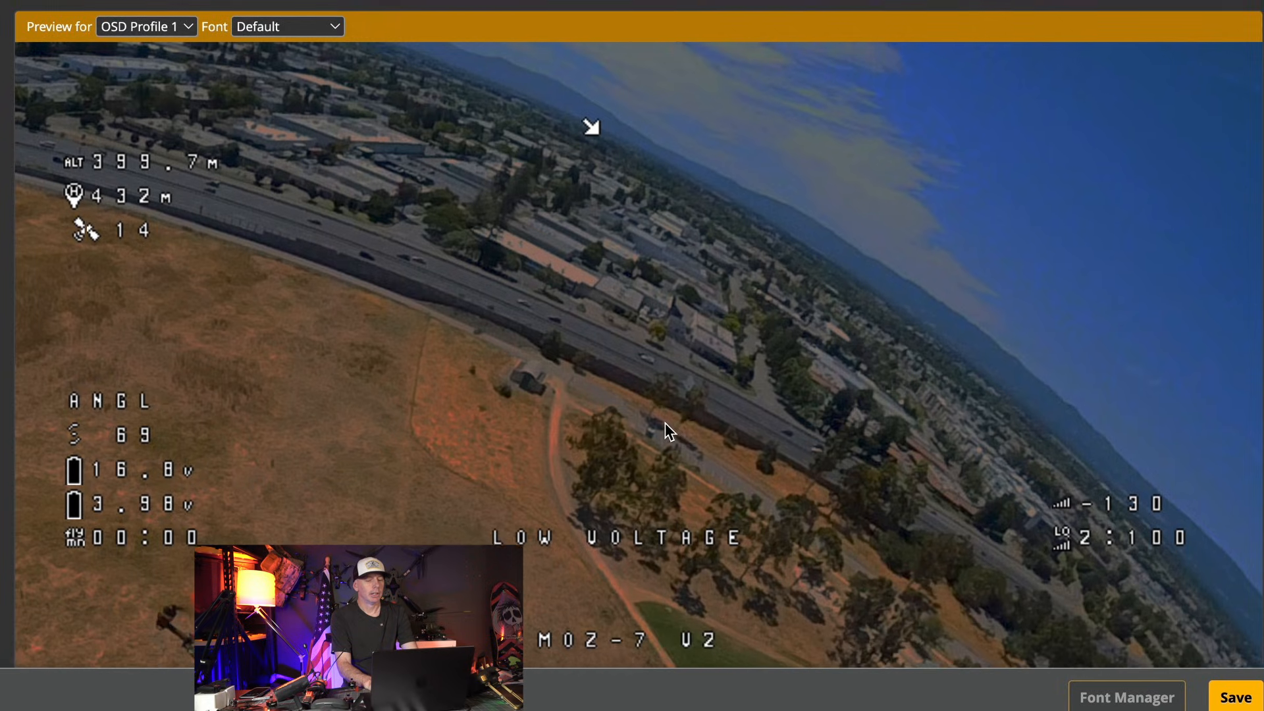
scroll(815, 425, "down", 3)
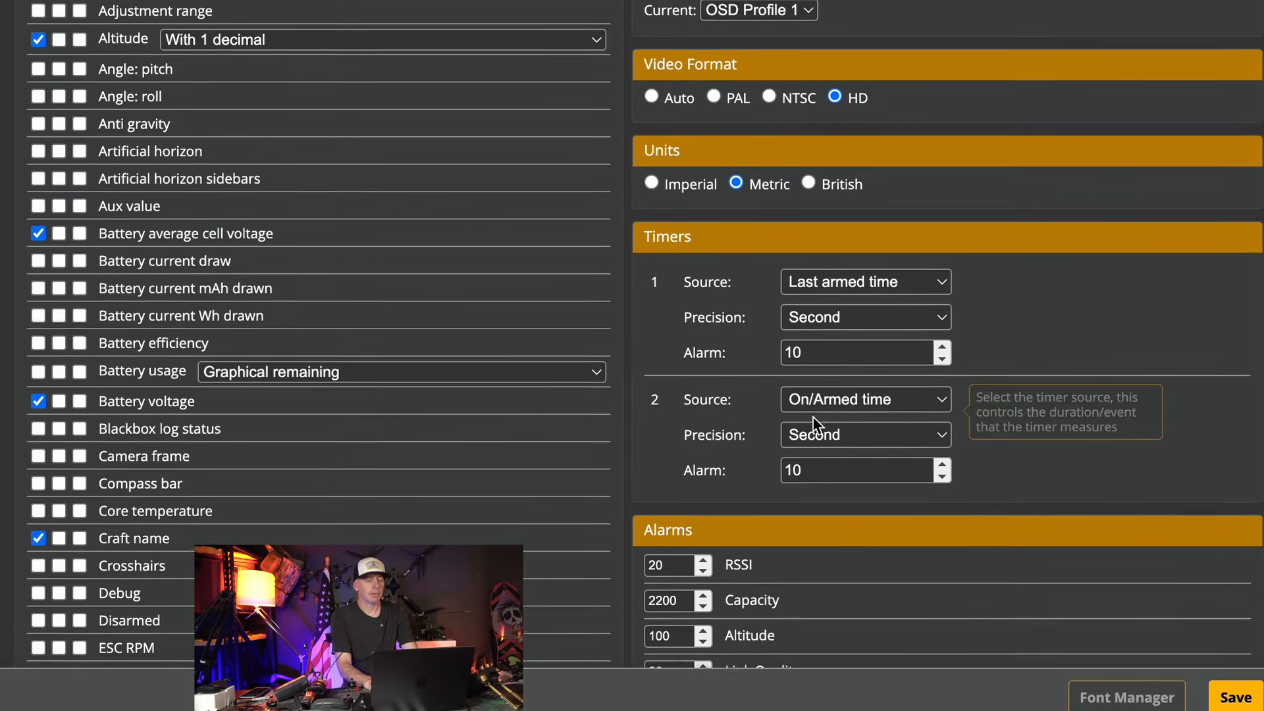
scroll(997, 397, "down", 7)
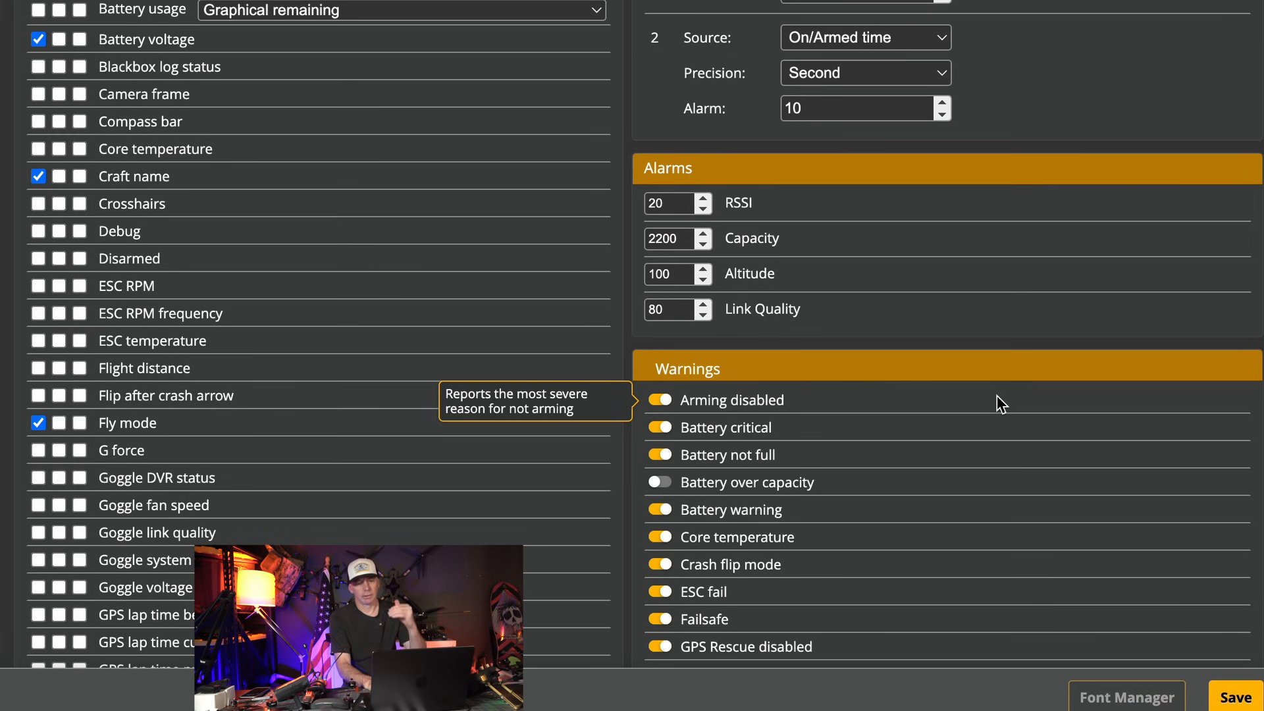
scroll(997, 396, "down", 14)
scroll(997, 395, "up", 20)
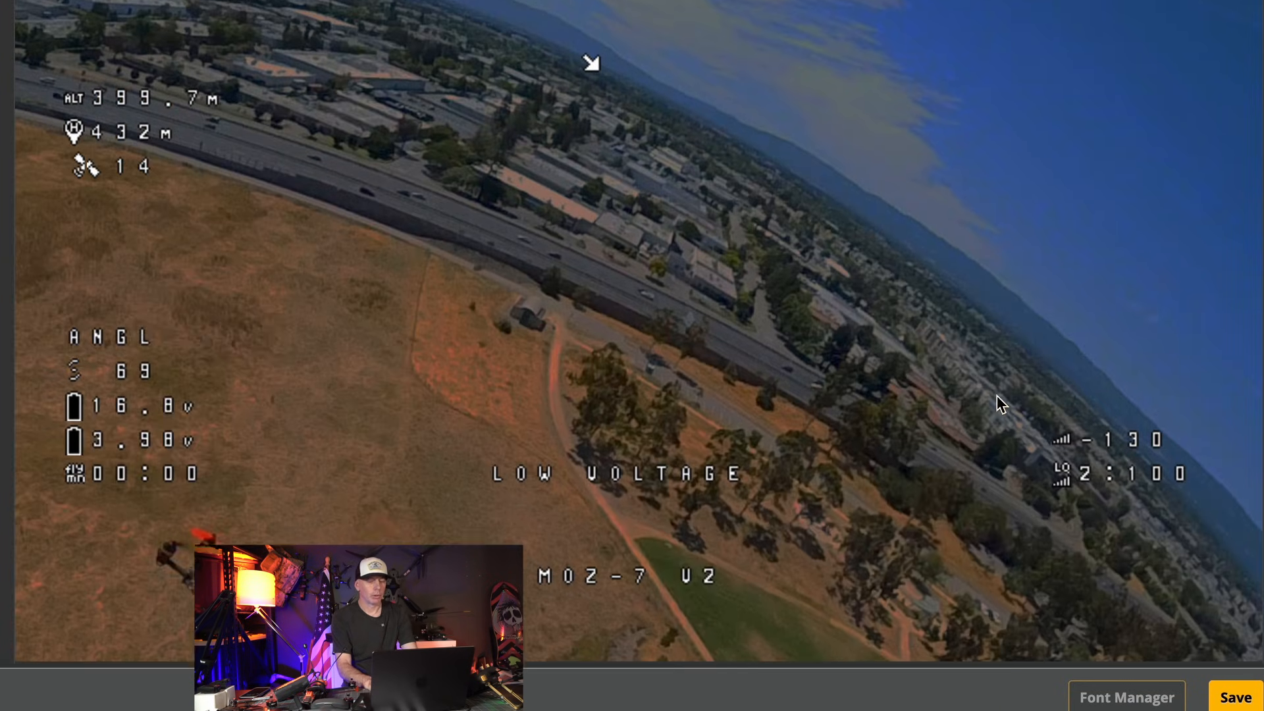
scroll(997, 395, "down", 10)
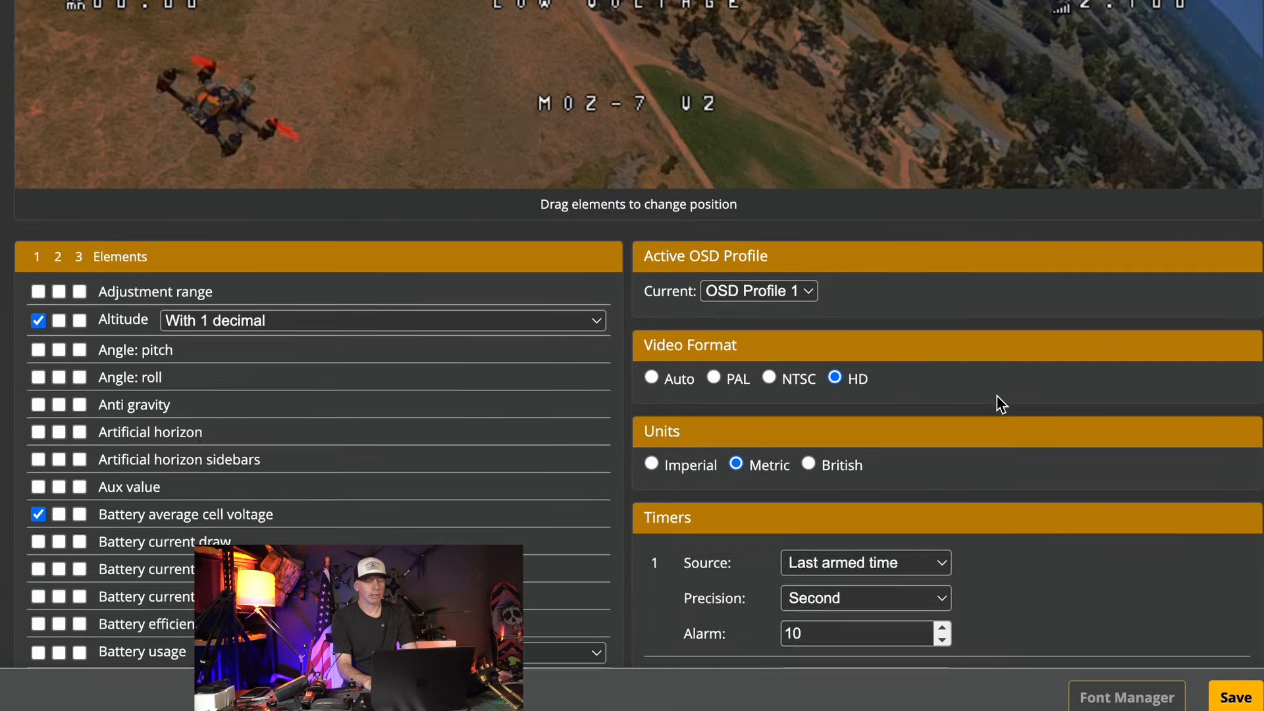
scroll(997, 395, "down", 6)
scroll(997, 395, "up", 2)
scroll(996, 395, "down", 3)
scroll(997, 395, "down", 7)
scroll(1001, 403, "down", 14)
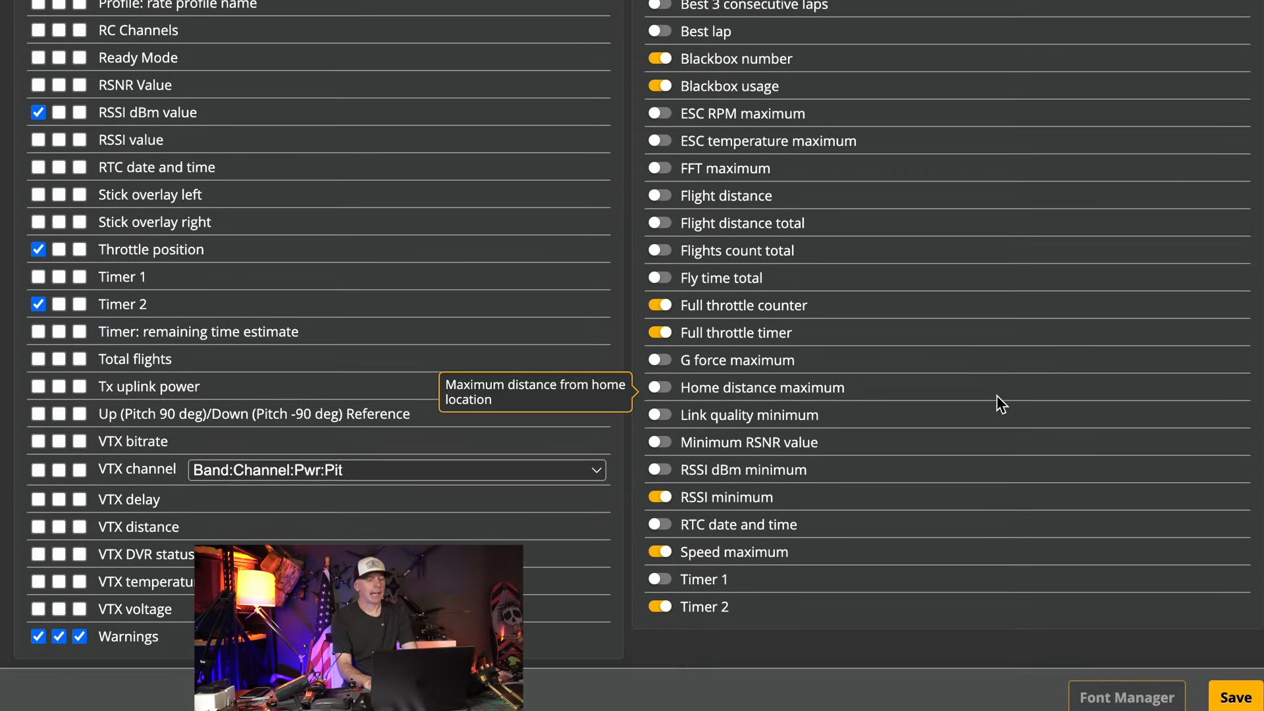
scroll(999, 402, "up", 20)
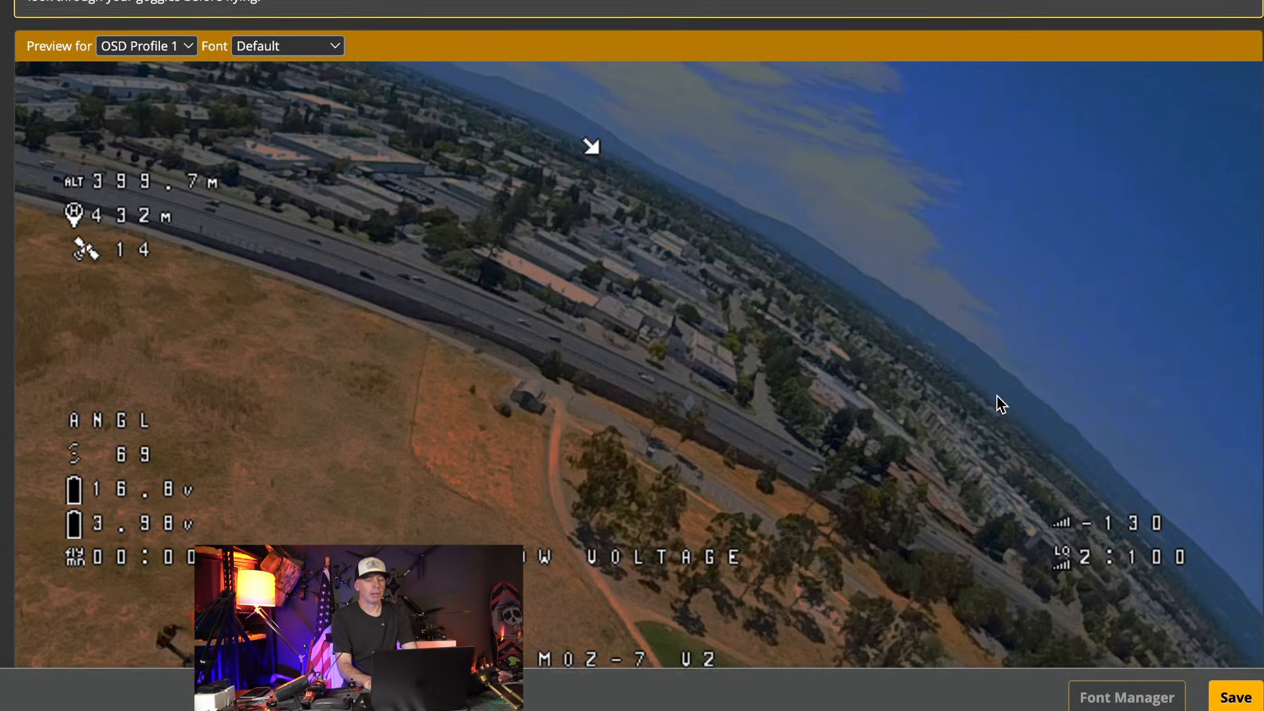
- Recheck the OSD preview and timer settings, and save the OSD configuration
scroll(1000, 403, "down", 1)
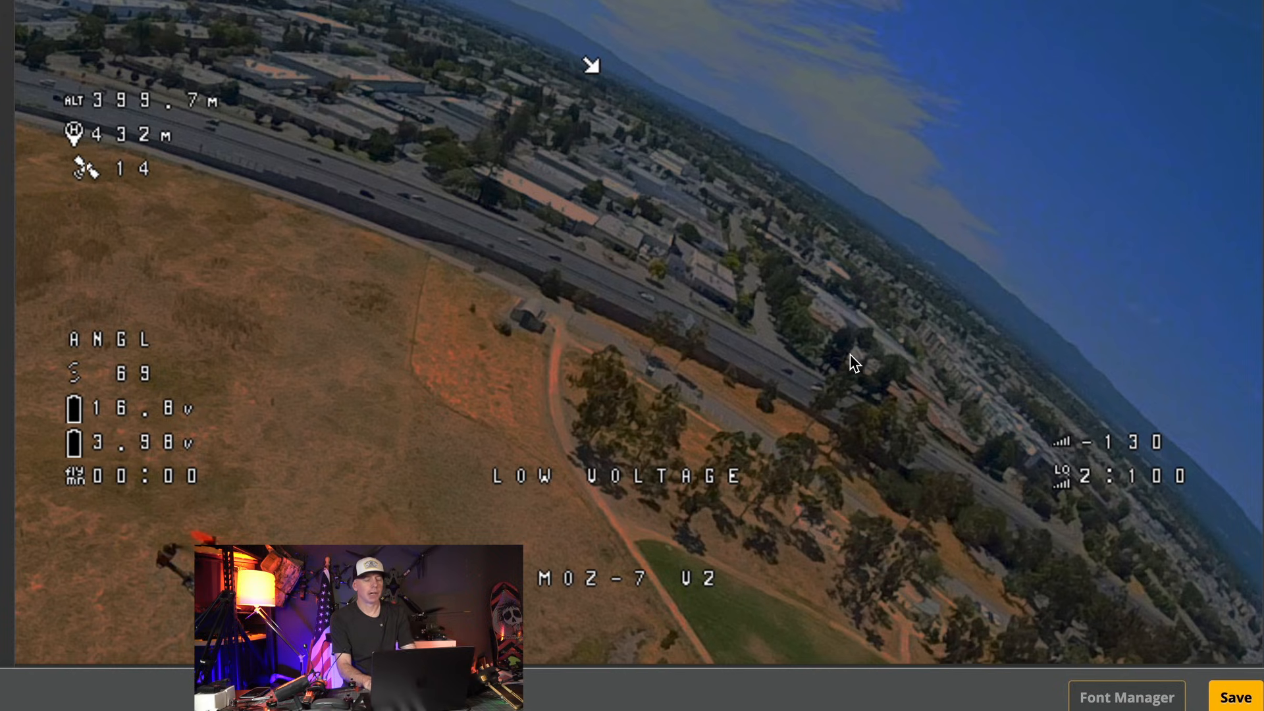
scroll(820, 376, "down", 8)
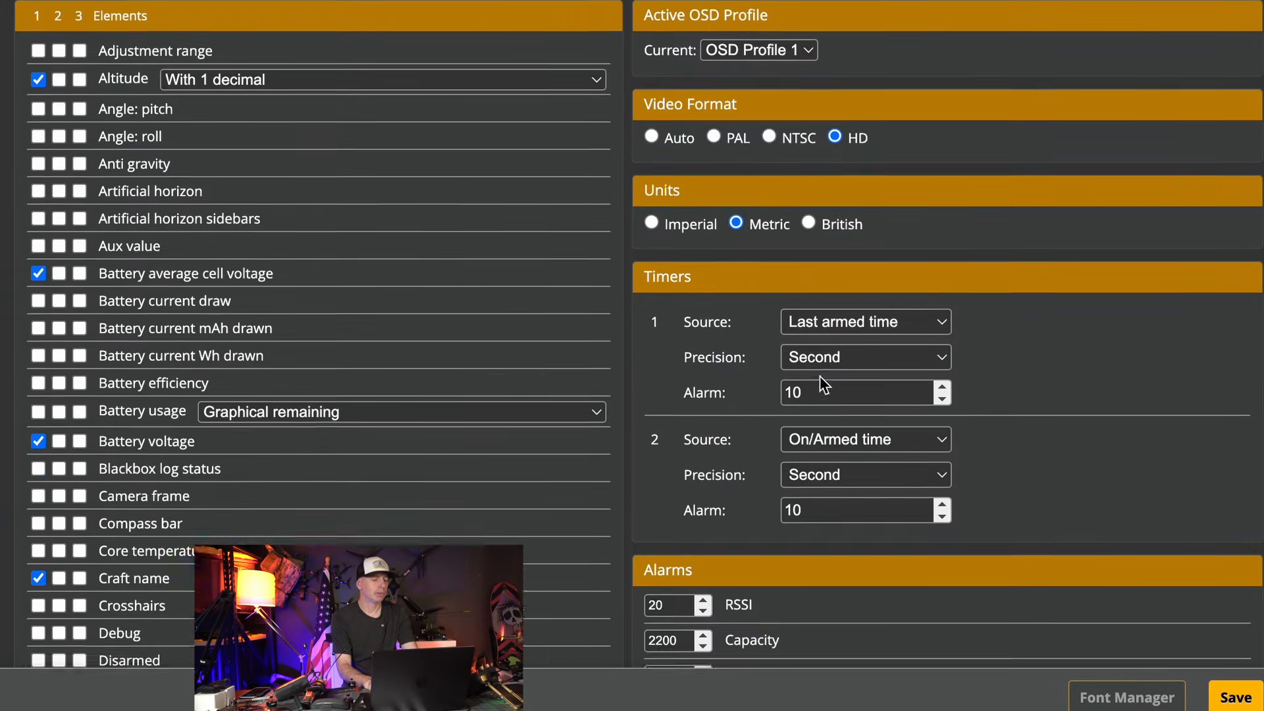
scroll(820, 376, "up", 8)
scroll(820, 377, "up", 1)
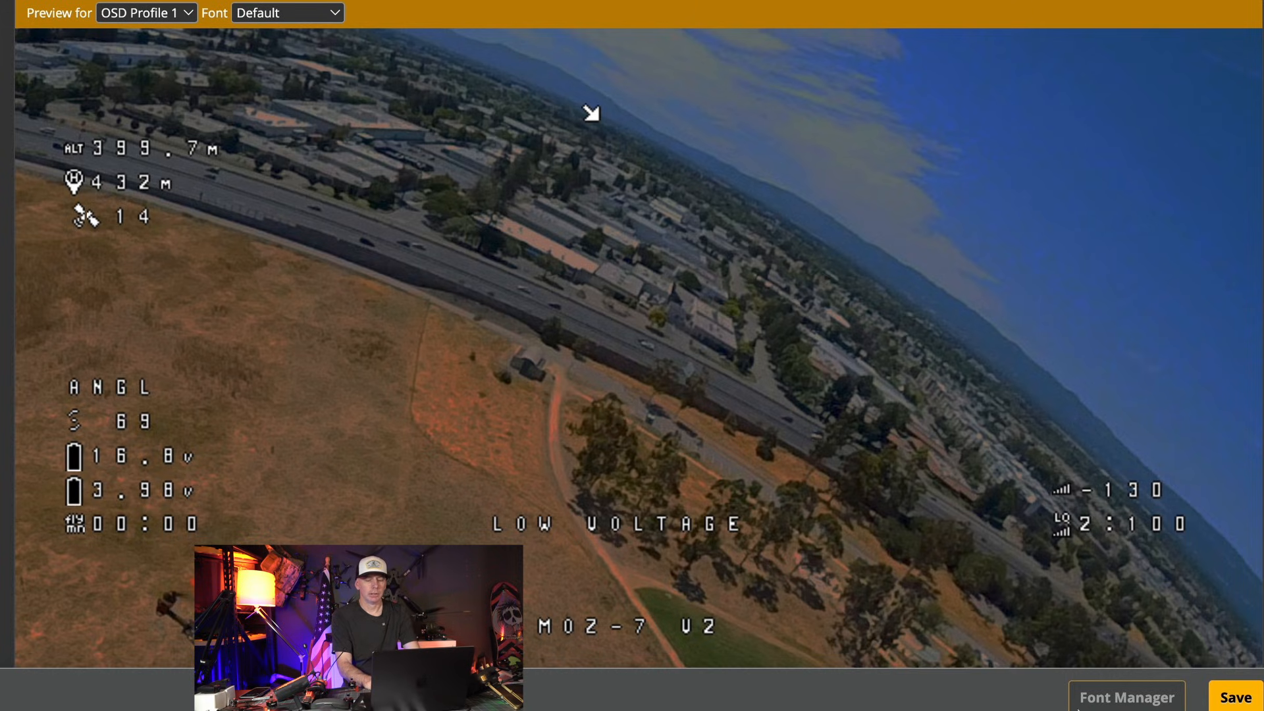
left_click(1234, 702)
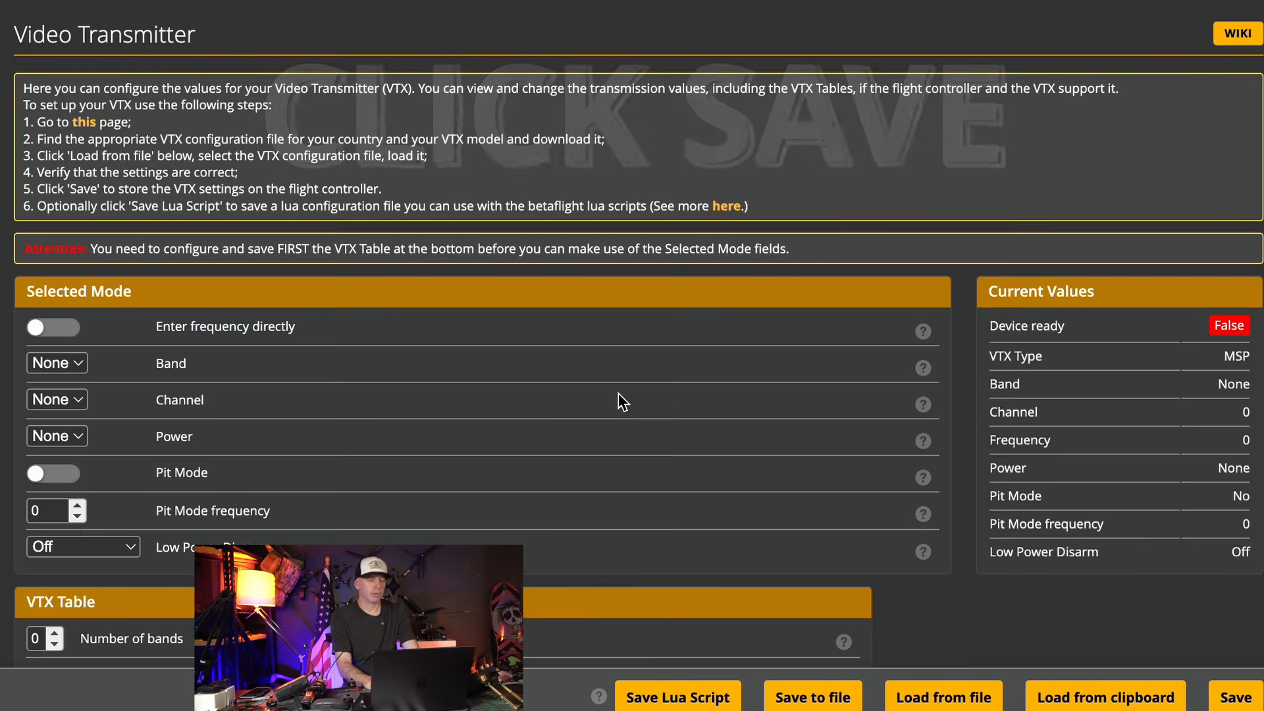
- Look over the video transmitter's selected mode, current values and VTX table
scroll(619, 393, "down", 1)
scroll(619, 395, "down", 2)
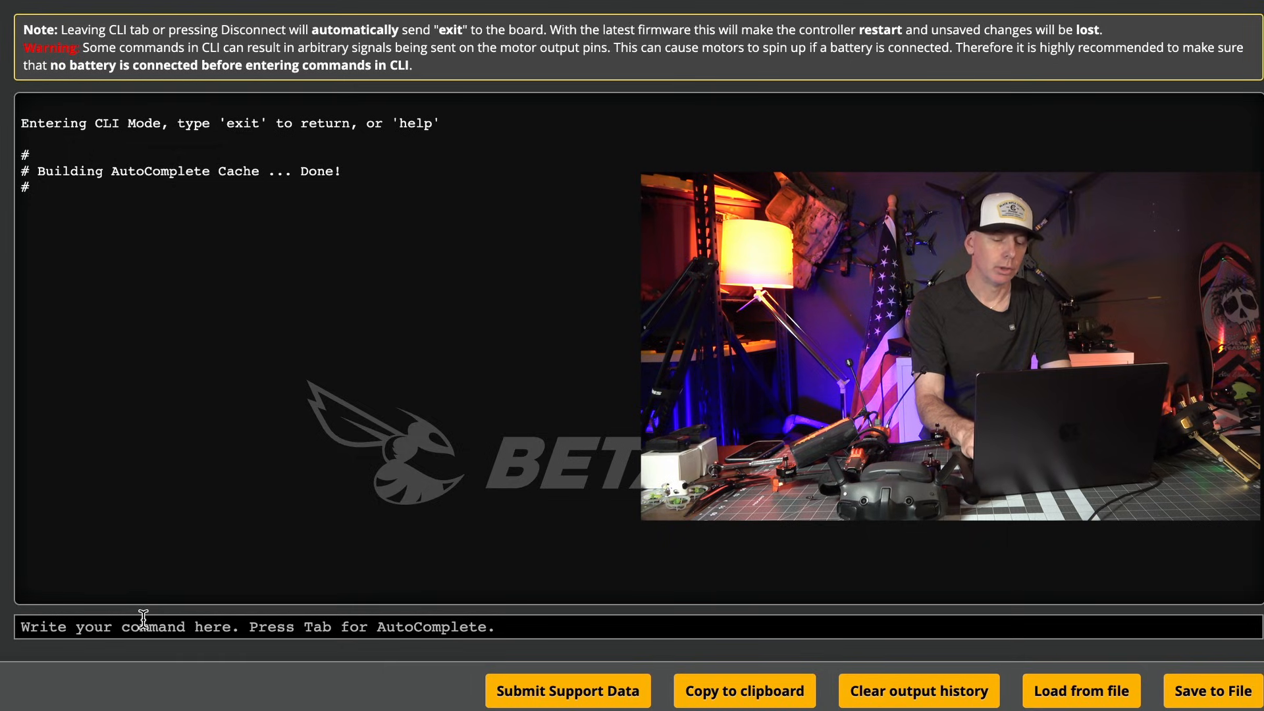
- Run the version command in the CLI to display the firmware and board information
type("ve")
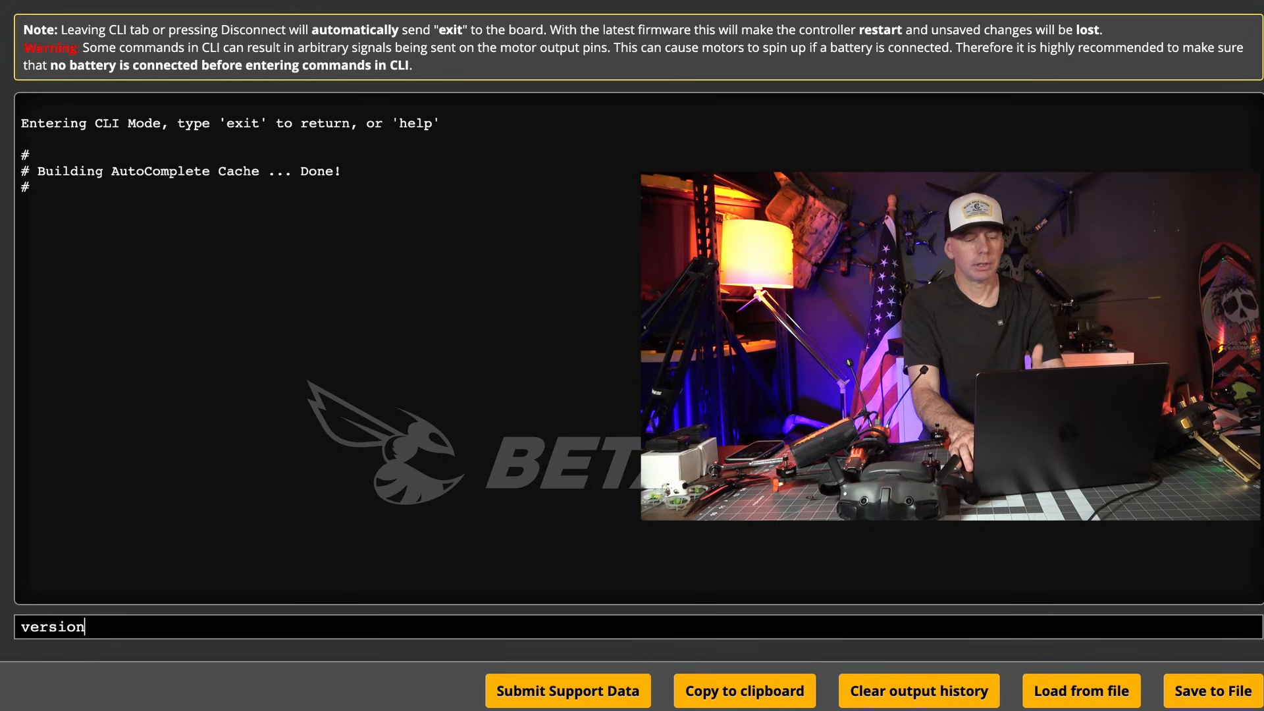
type("rsion")
key("Return")
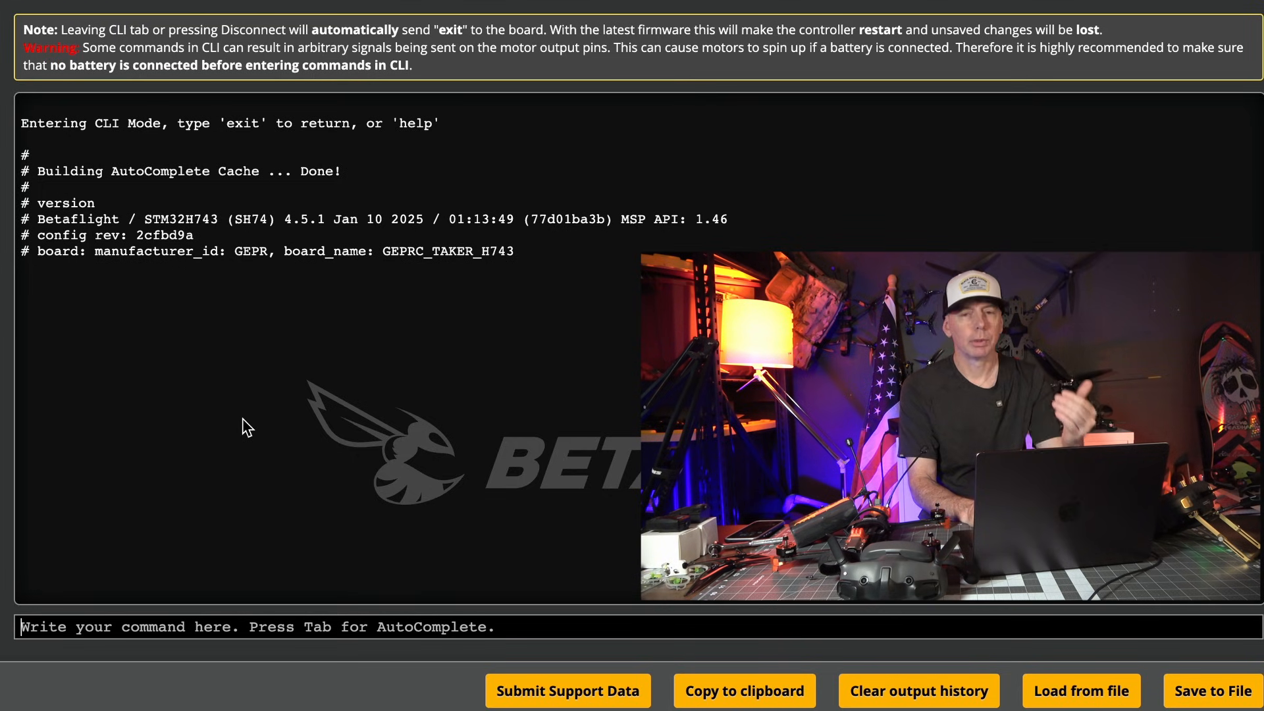
- Run the dump command in the CLI and look through the listed flight controller settings
type("dump")
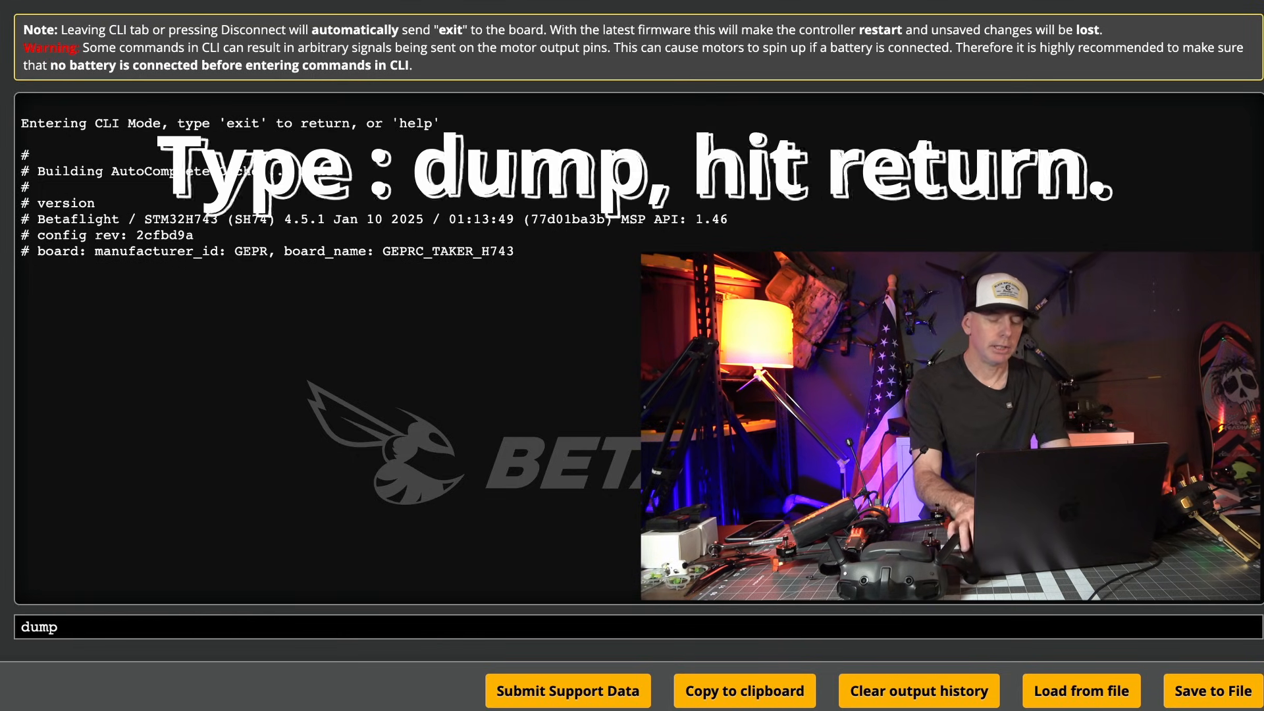
key("Return")
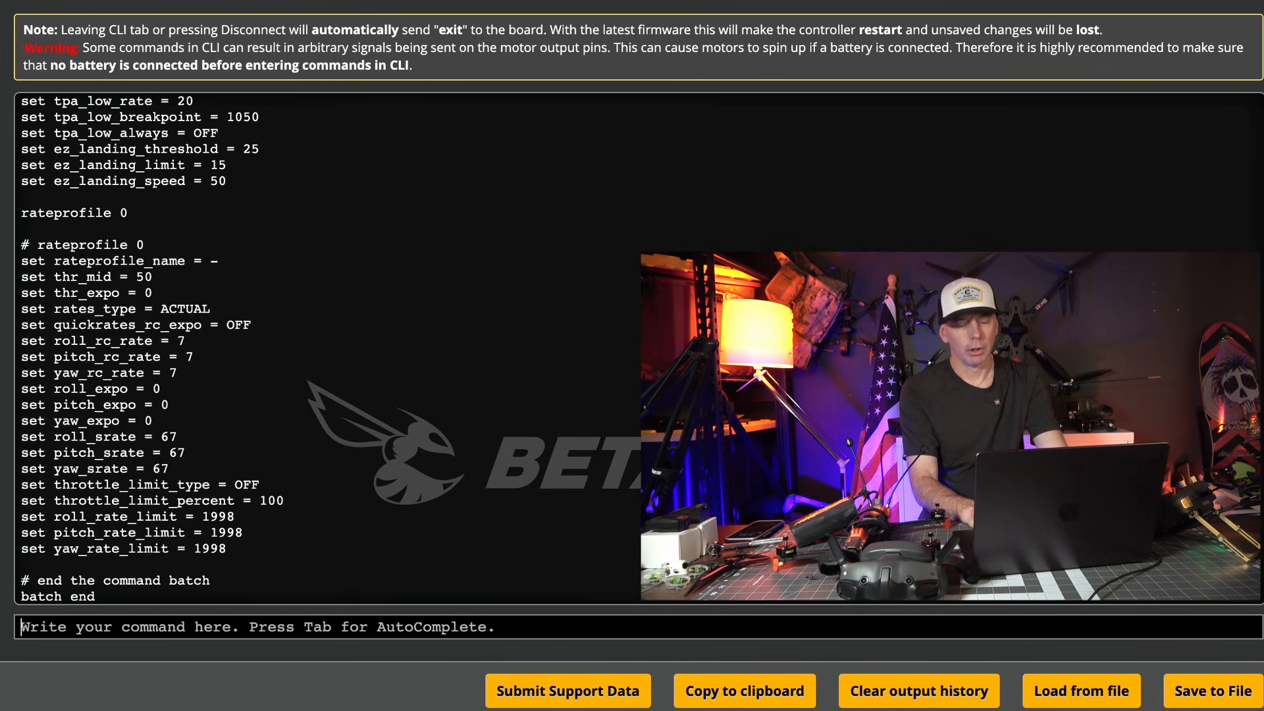
scroll(322, 349, "up", 15)
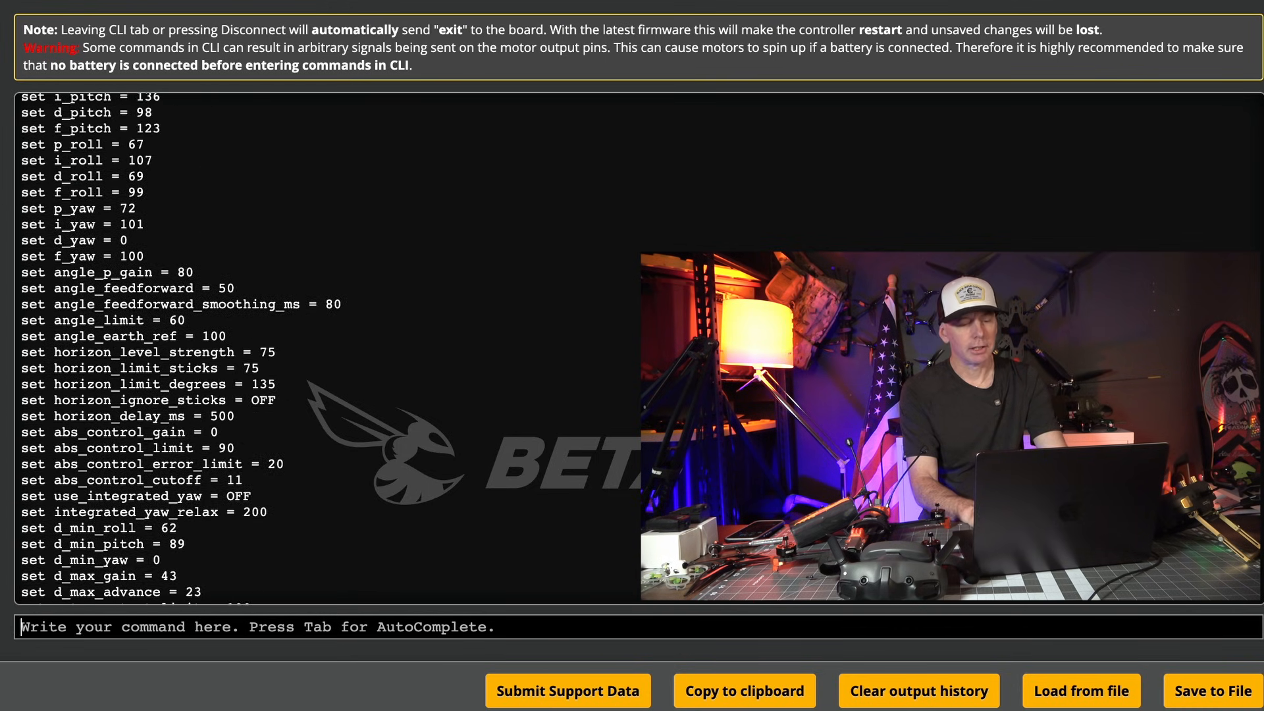
scroll(322, 349, "up", 5)
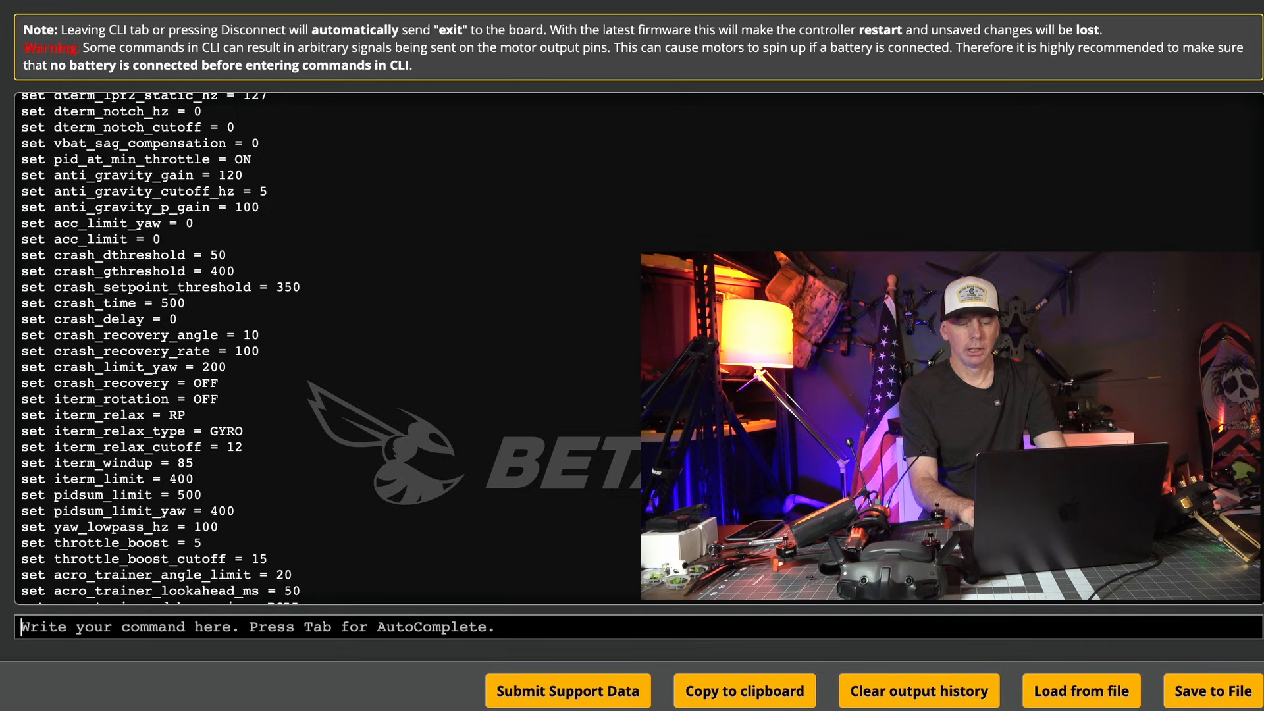
- Save the CLI dump as a backup file on the Desktop, keeping the suggested BTFL_cli_MOZ-7_V2 file name
left_click(1214, 698)
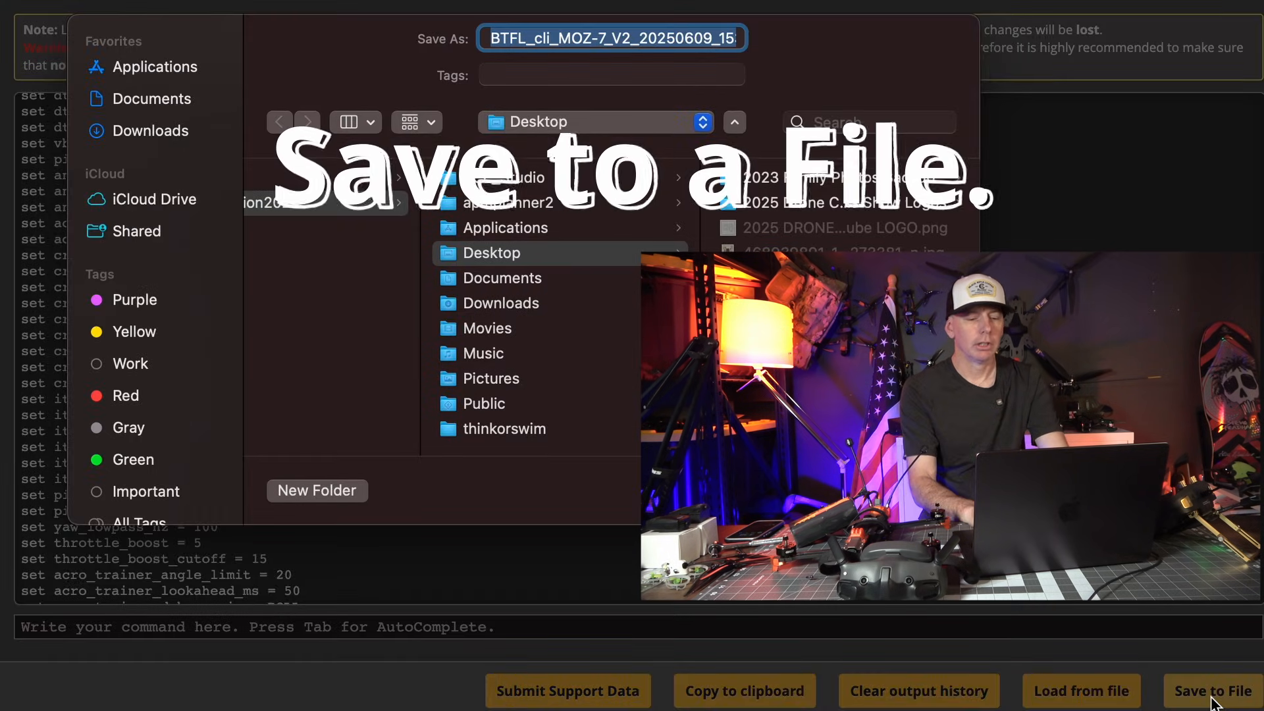
left_click(636, 257)
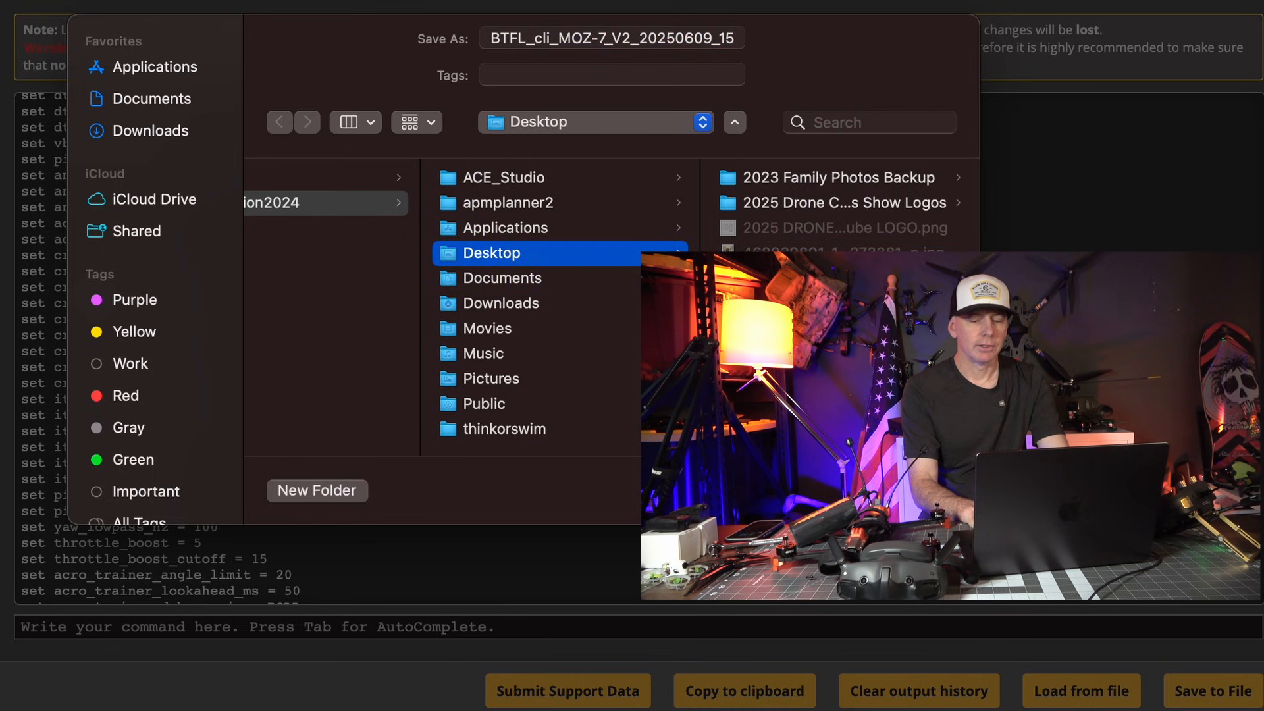
key("Return")
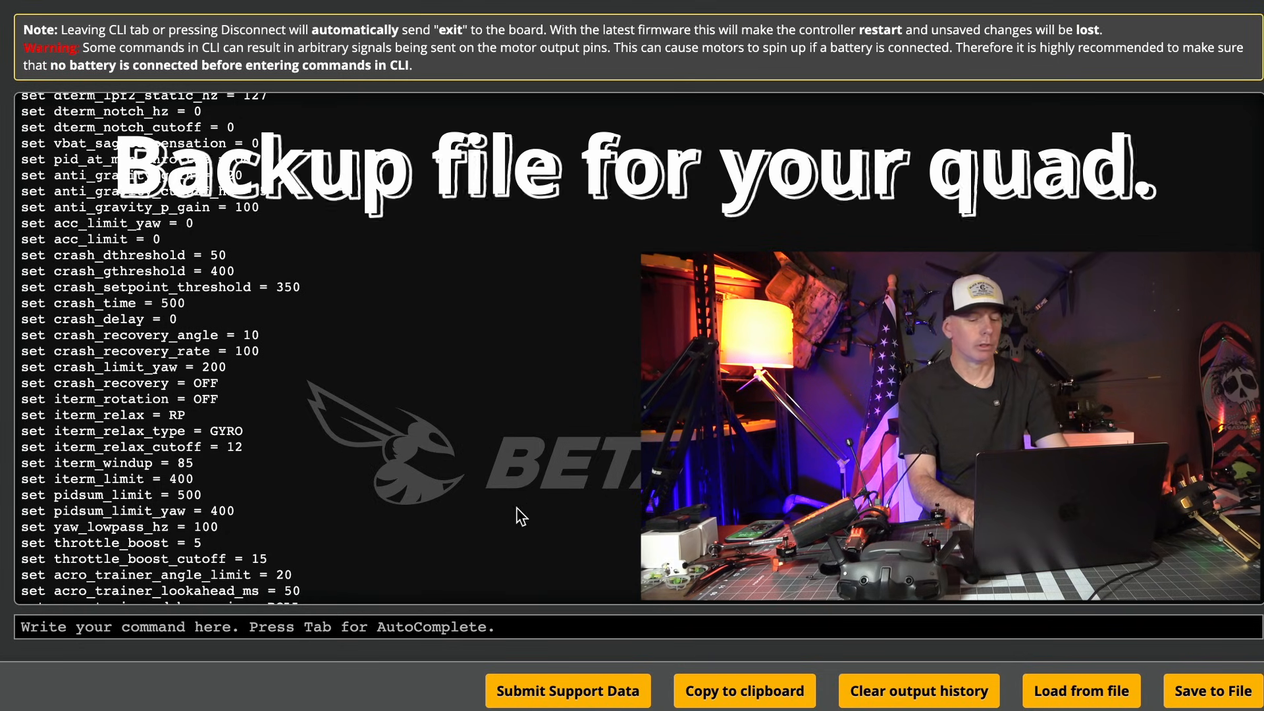
left_click(332, 628)
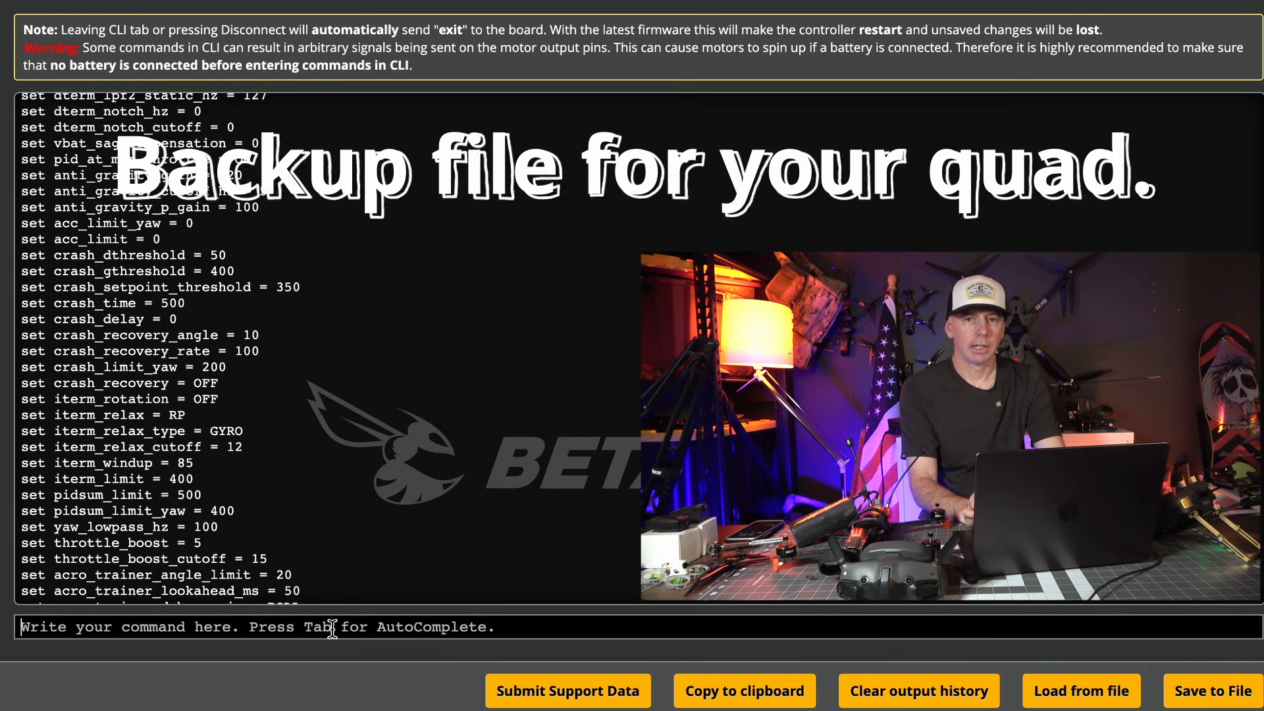